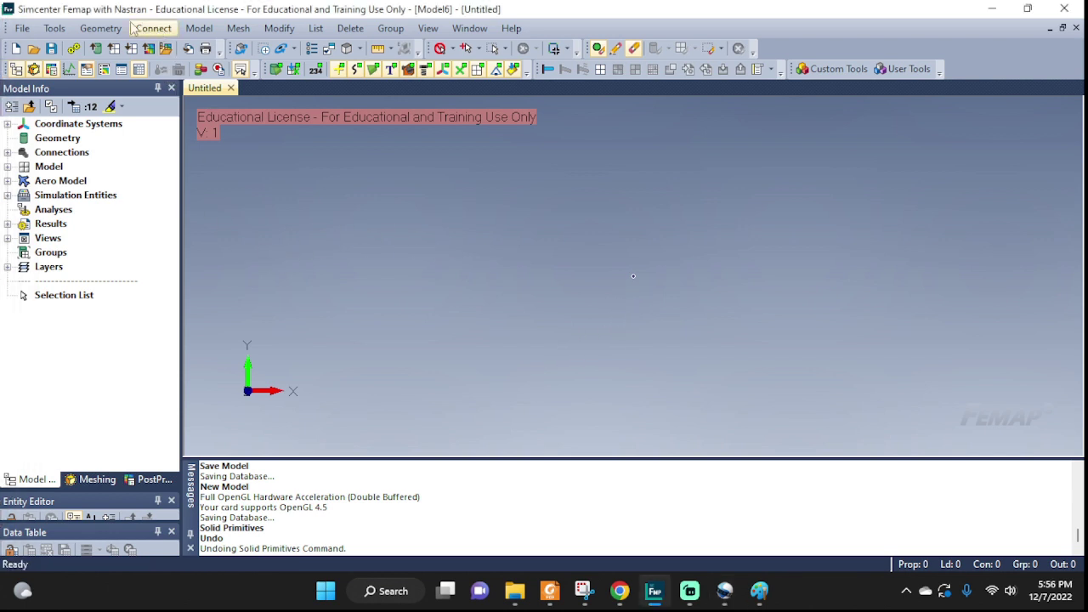
Step: Create a new solid cylinder primitive at the origin with radius 1 and height 3 in the positive direction
left_click(100, 28)
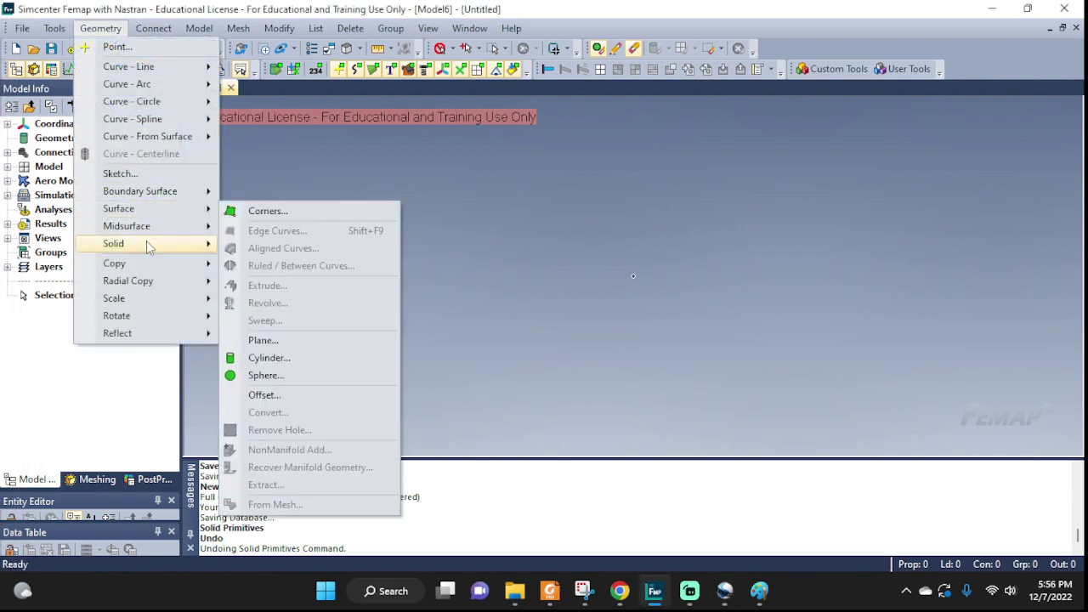
mouse_move(147, 246)
left_click(279, 246)
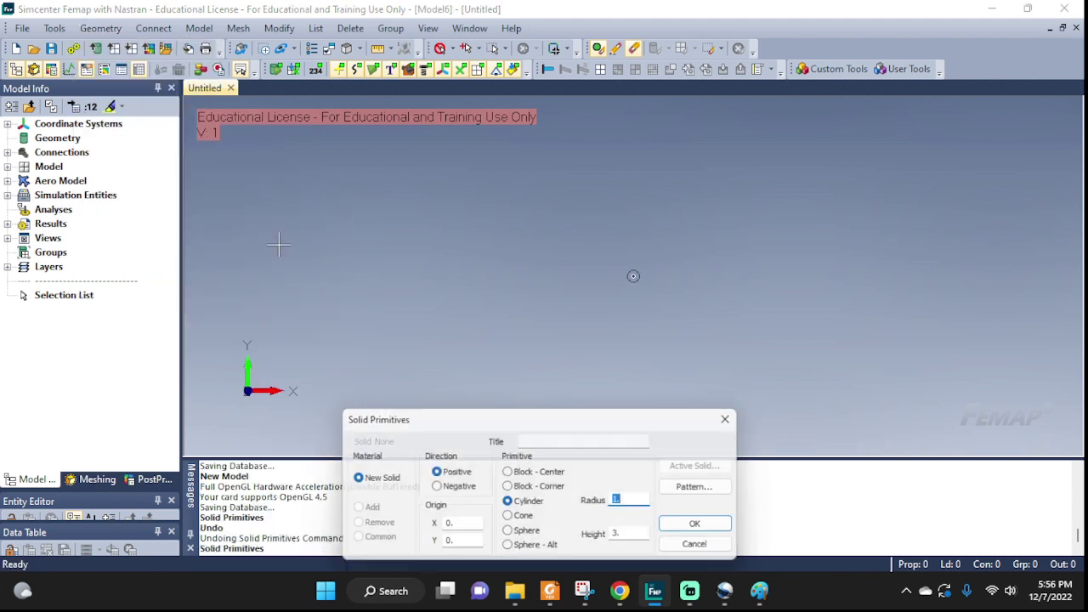
left_click(509, 503)
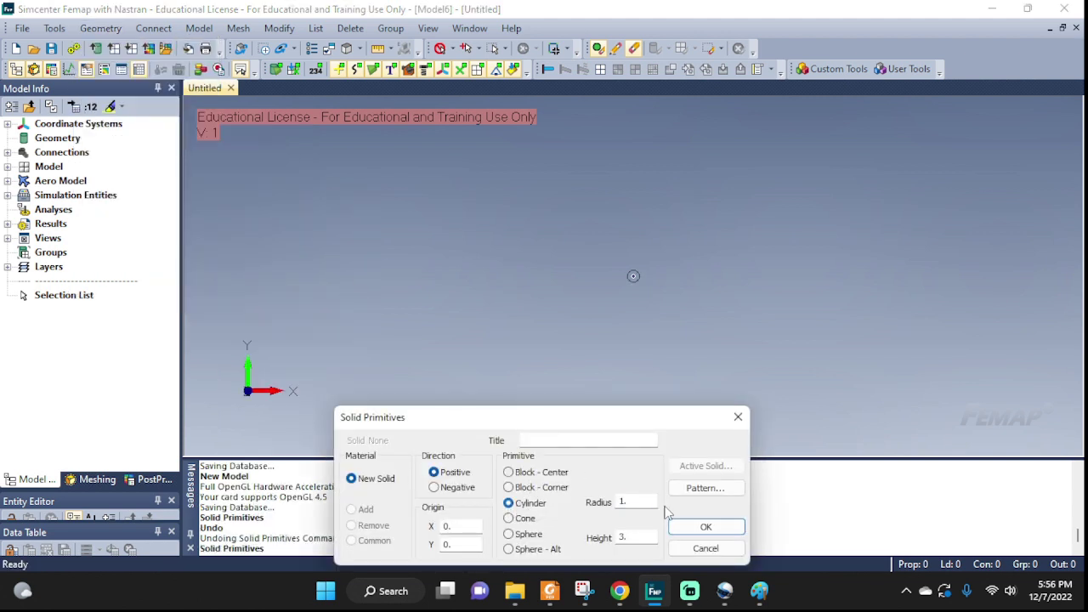
left_click(630, 538)
left_click(706, 527)
middle_click_drag(857, 238, 828, 250)
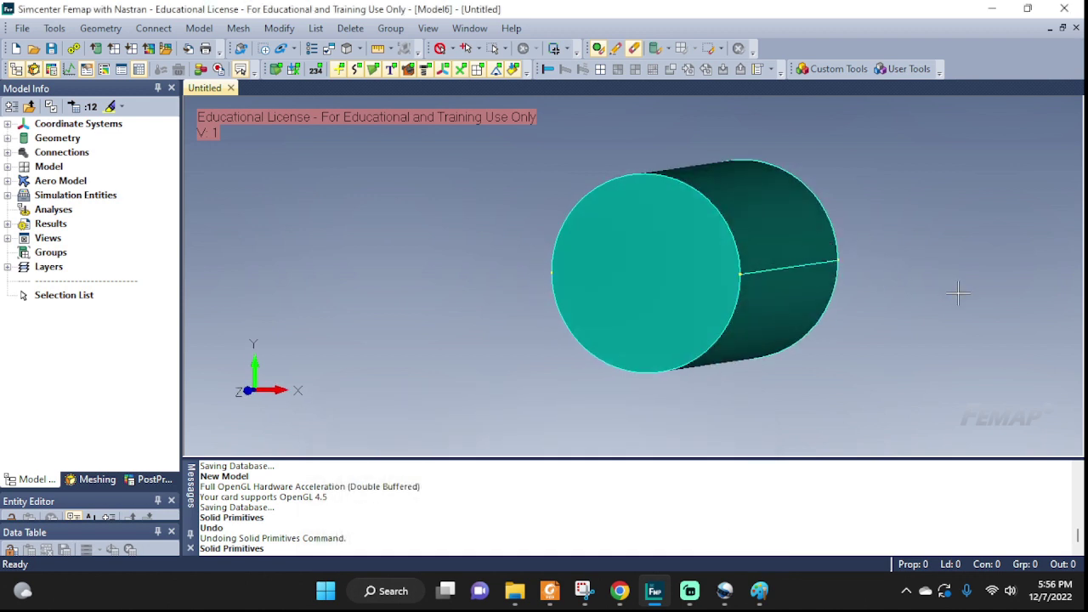
middle_click_drag(960, 297, 399, 154)
Step: Add a centred block primitive measuring 1 by 1 by 3, with its origin at X 3 and Y 3, apart from the cylinder
left_click(200, 28)
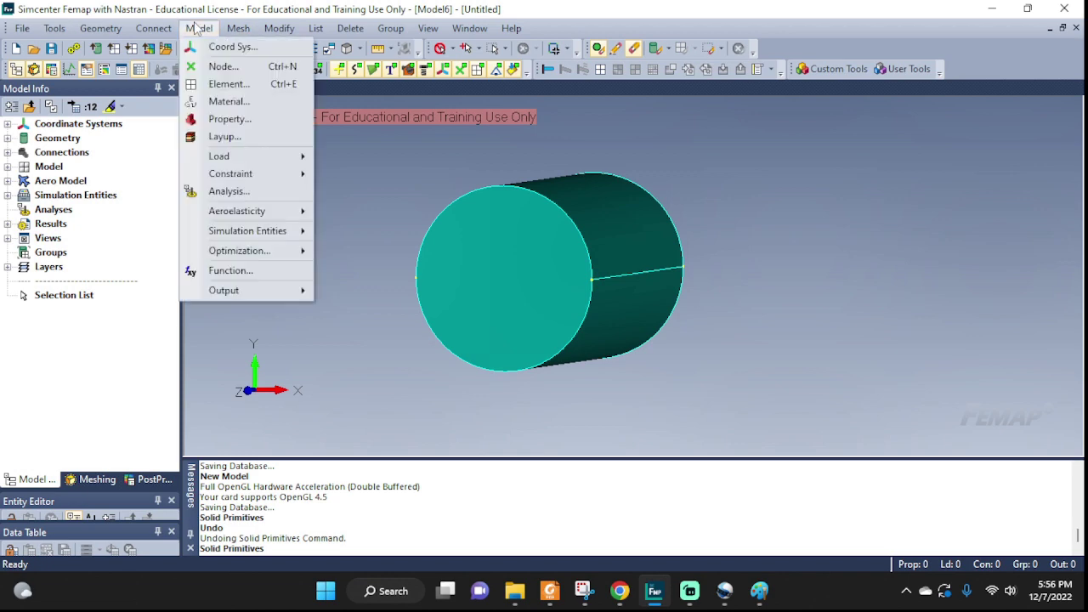
left_click(98, 31)
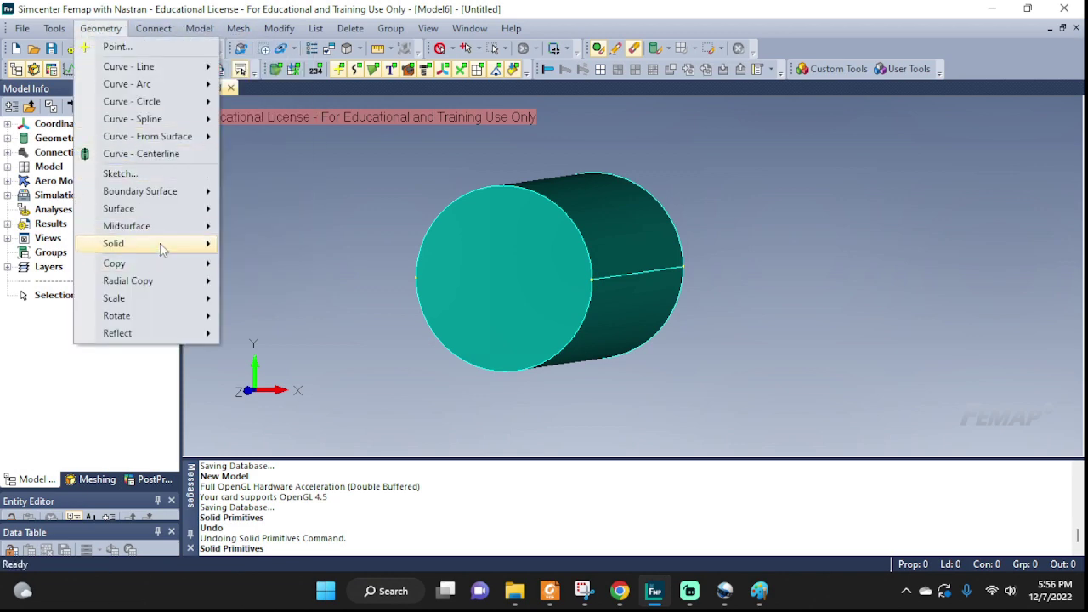
mouse_move(160, 243)
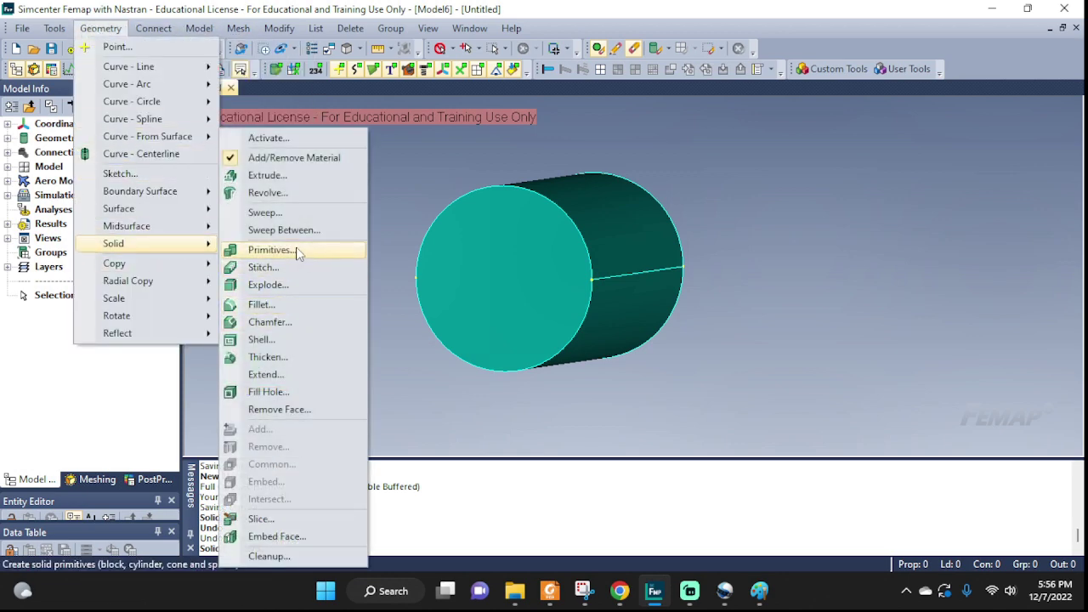
left_click(274, 250)
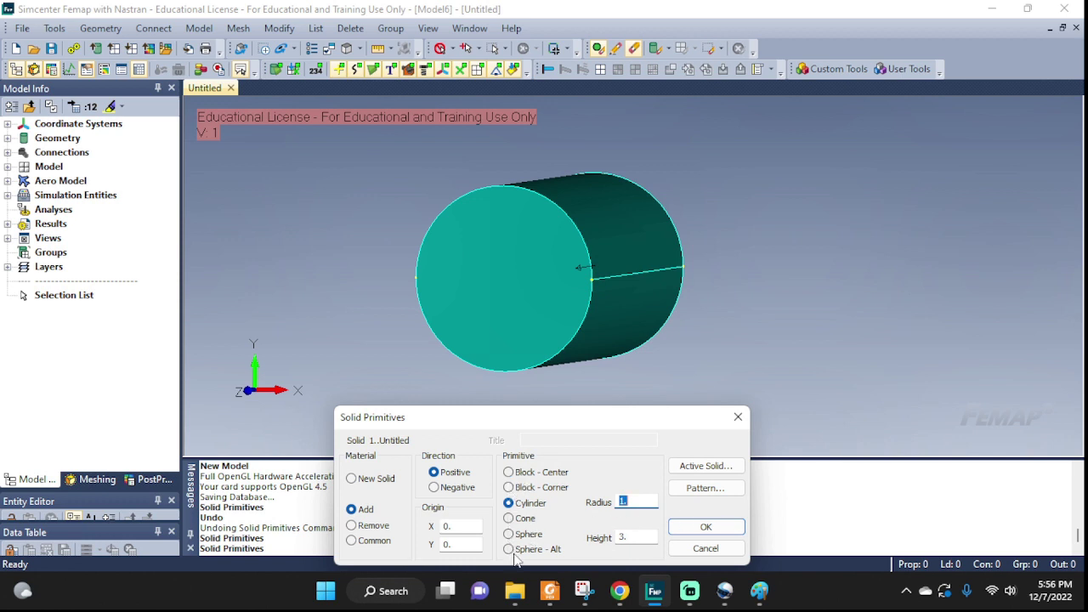
left_click(508, 473)
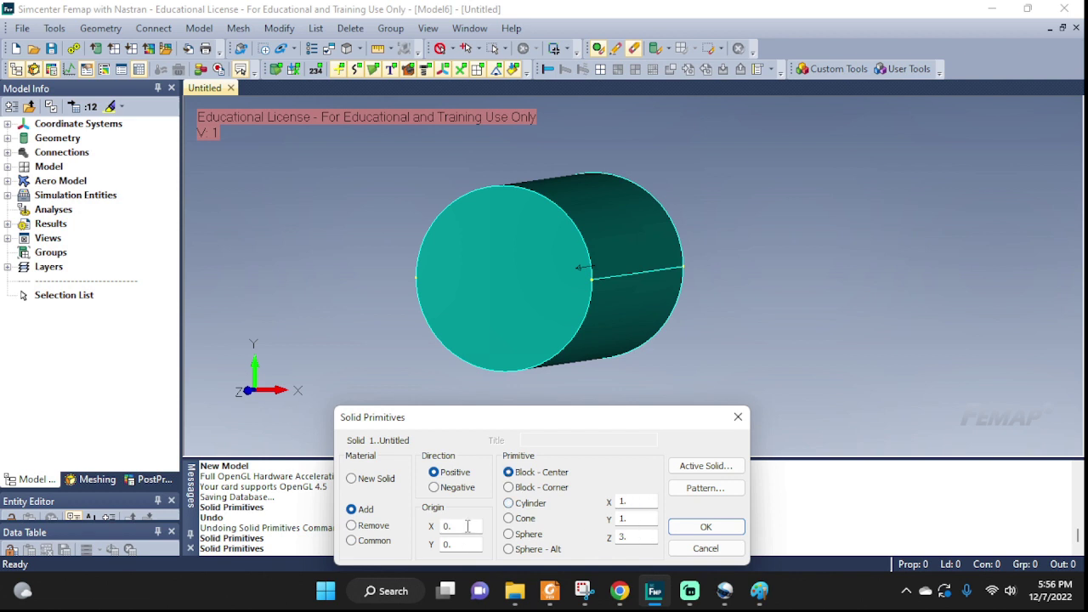
left_click(465, 526)
key("Tab")
type("3")
left_click(706, 527)
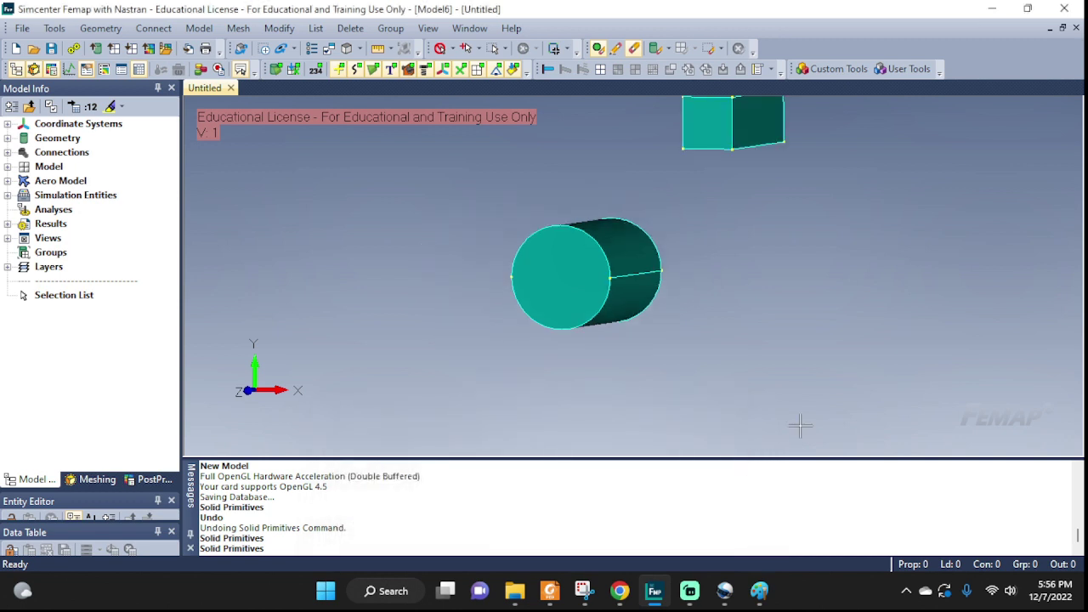
middle_click_drag(814, 263, 654, 368)
scroll(655, 368, "up", 4)
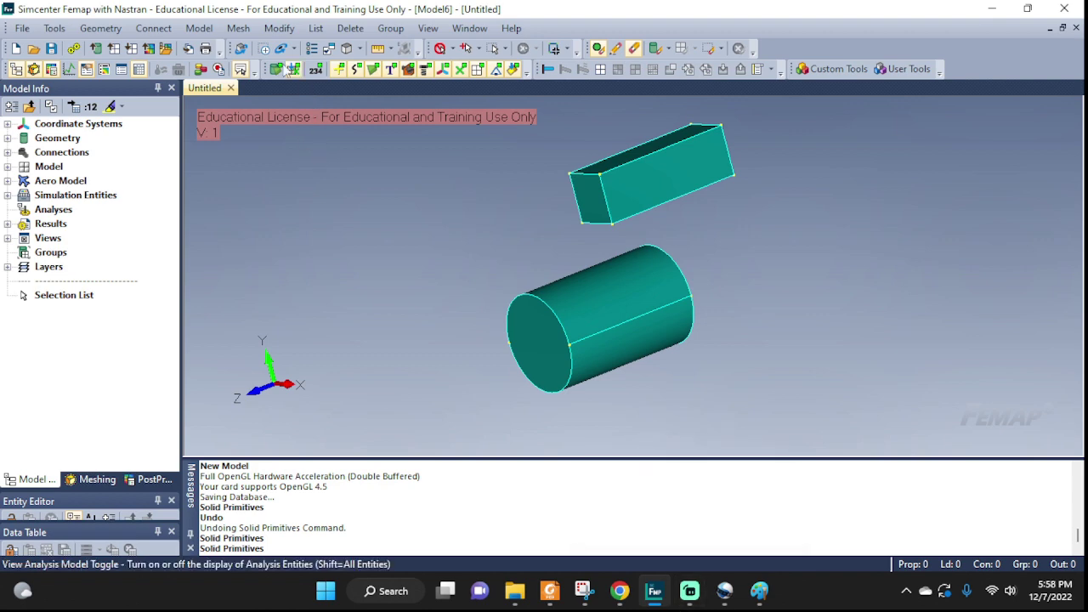
Step: Define an isotropic material titled material1 with Young's modulus 50e9 and Poisson's ratio 0.33
left_click(199, 28)
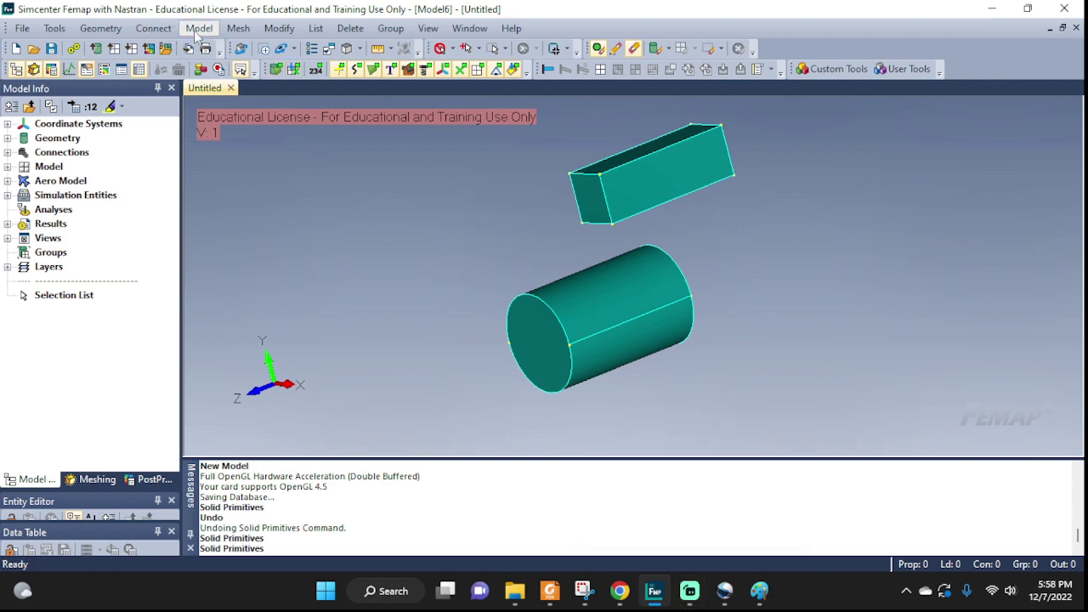
left_click(220, 102)
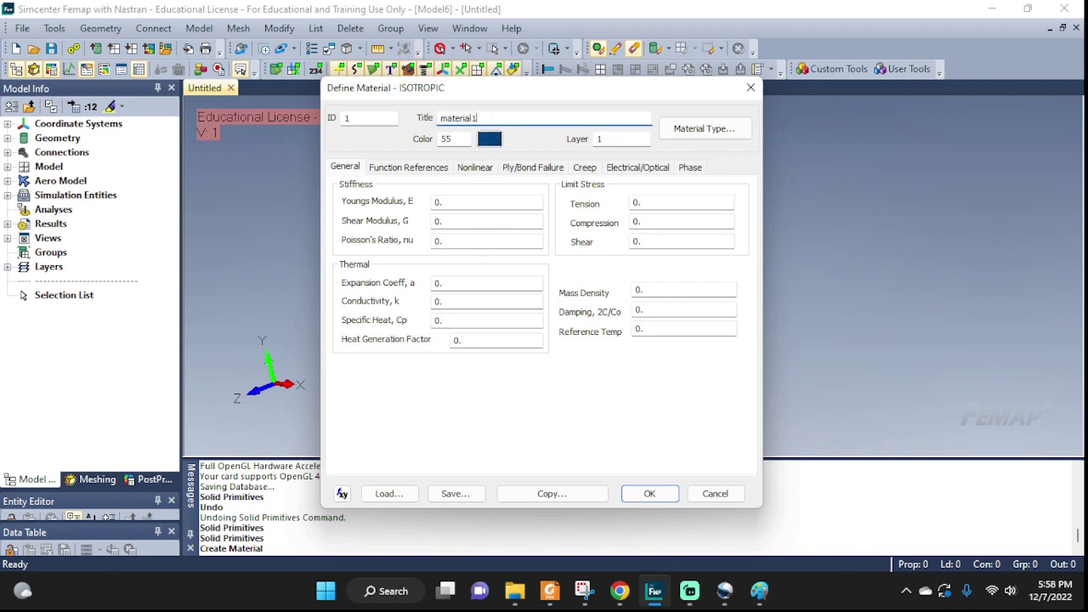
type("material1")
left_click(449, 202)
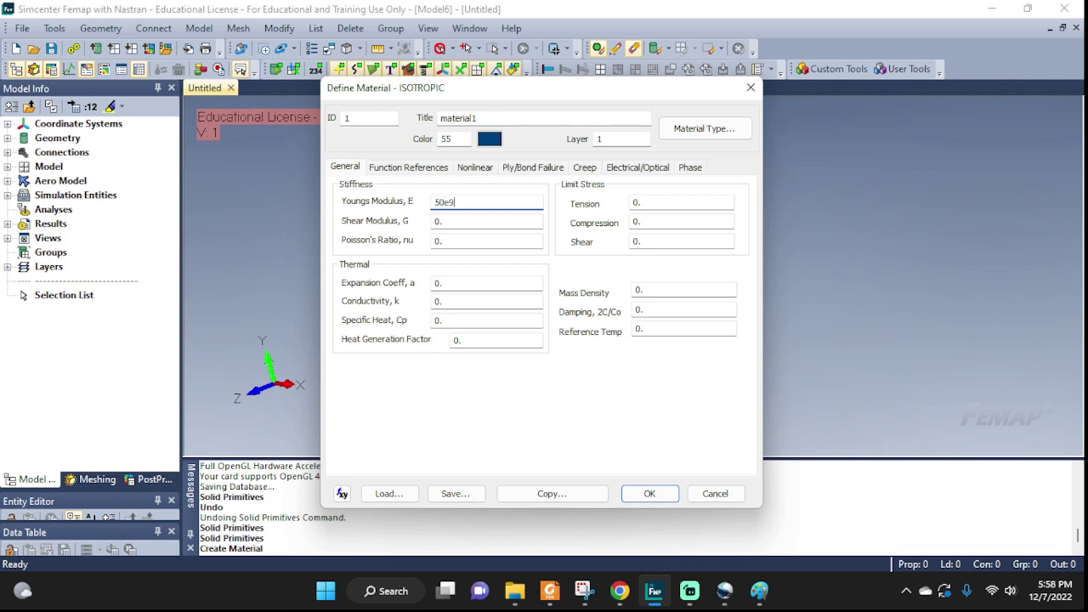
type("50e9")
left_click(448, 242)
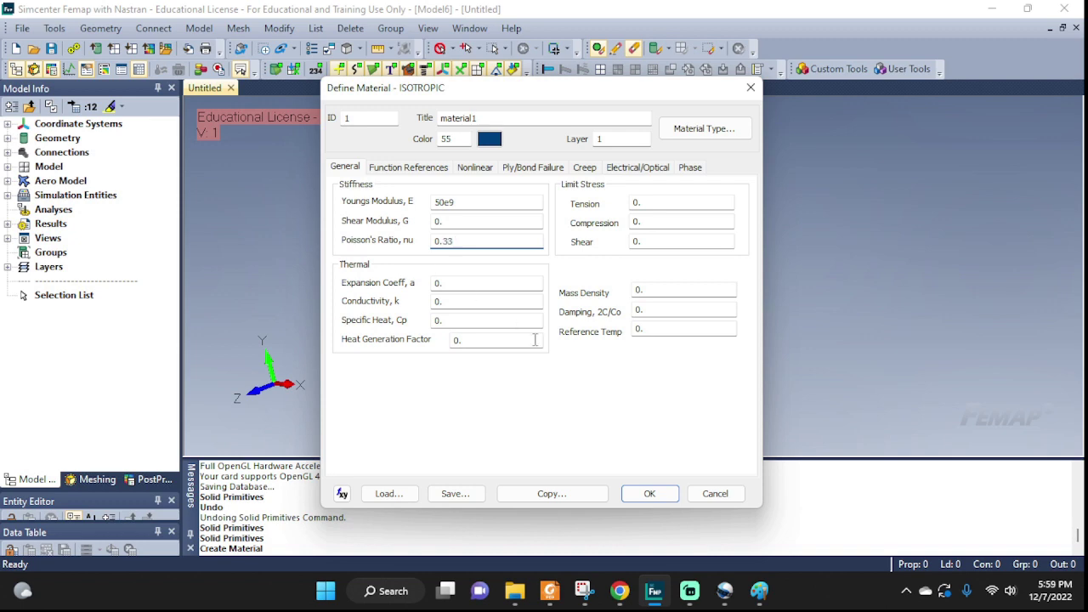
left_click(649, 493)
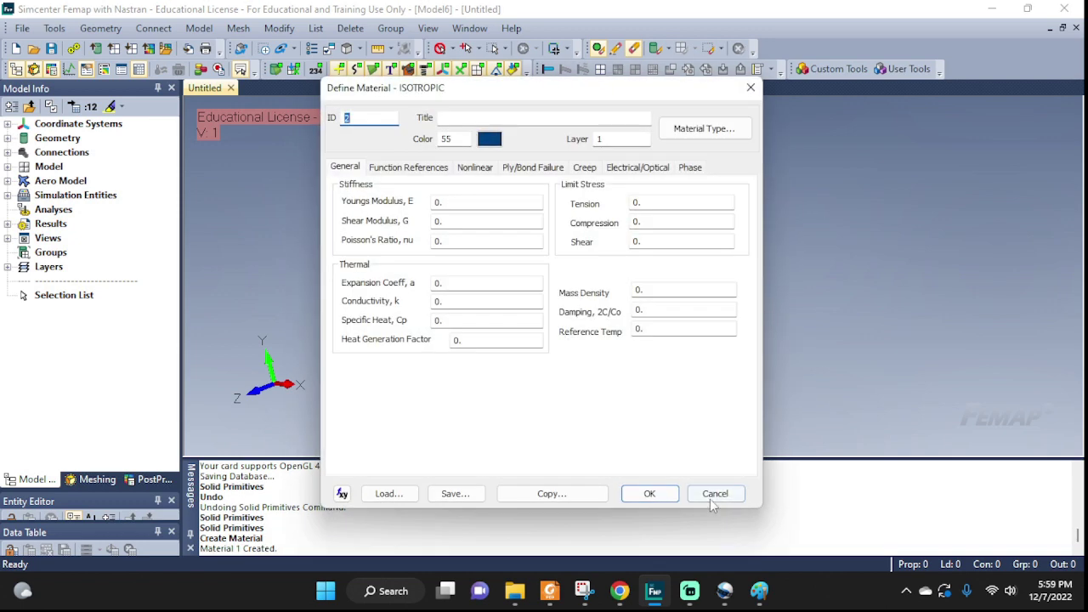
left_click(712, 494)
Step: Start a new element property titled Solid1 and assign material1 to it
left_click(199, 28)
left_click(231, 118)
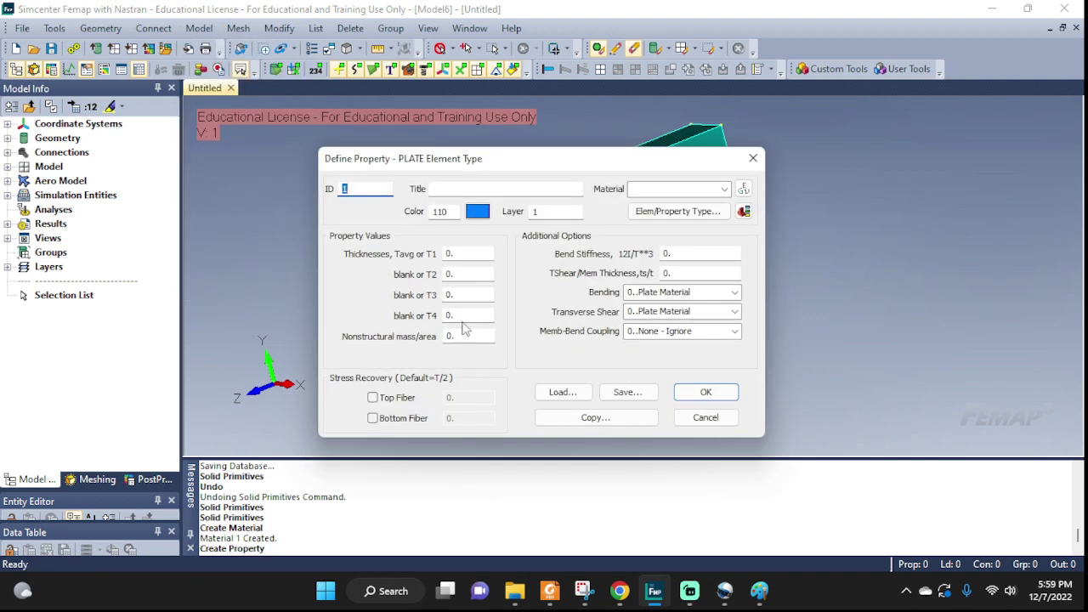
left_click(493, 191)
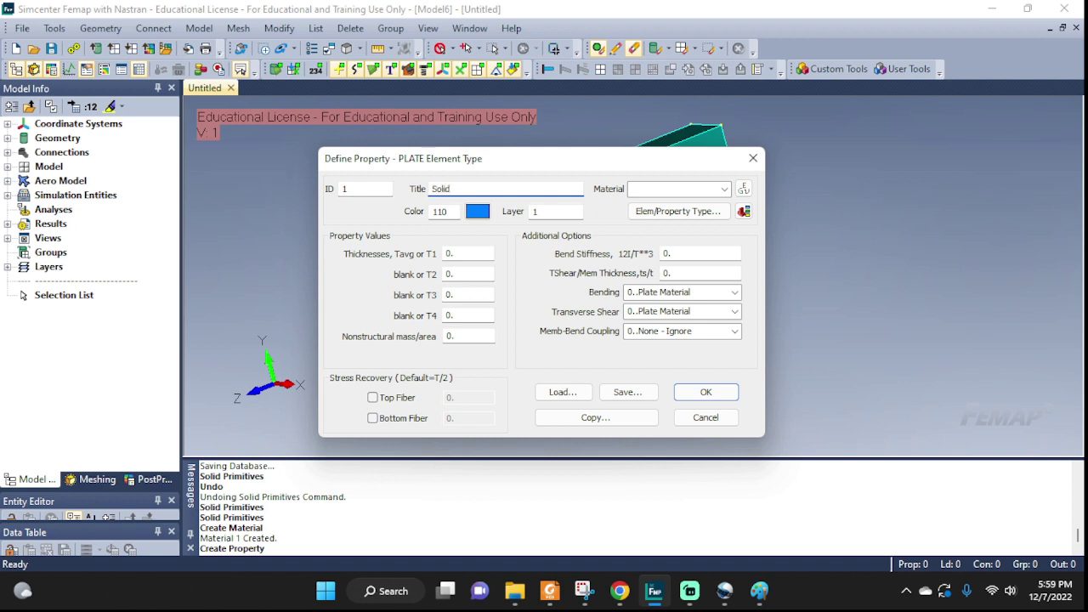
left_click(659, 189)
left_click(656, 206)
Step: Switch the new property's element type from plate to the Solid volume element and create the property
left_click(662, 213)
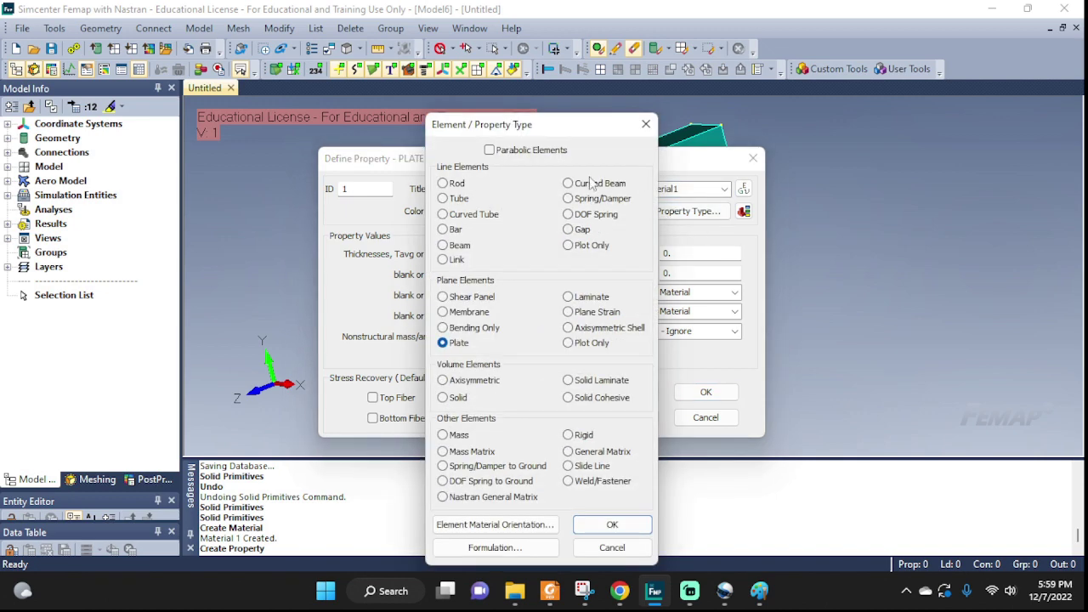
left_click(444, 400)
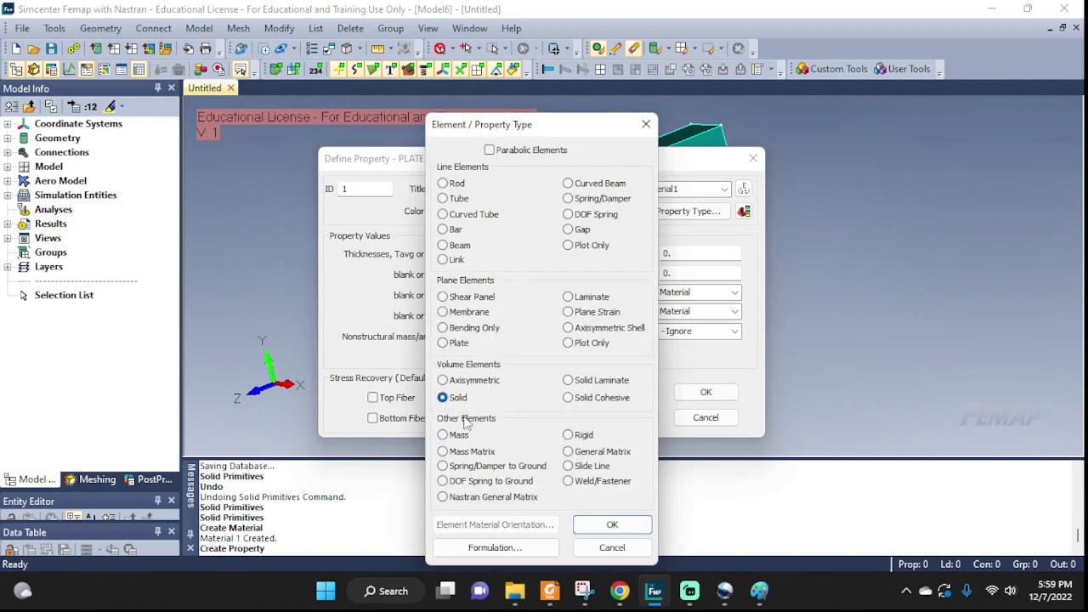
left_click(616, 525)
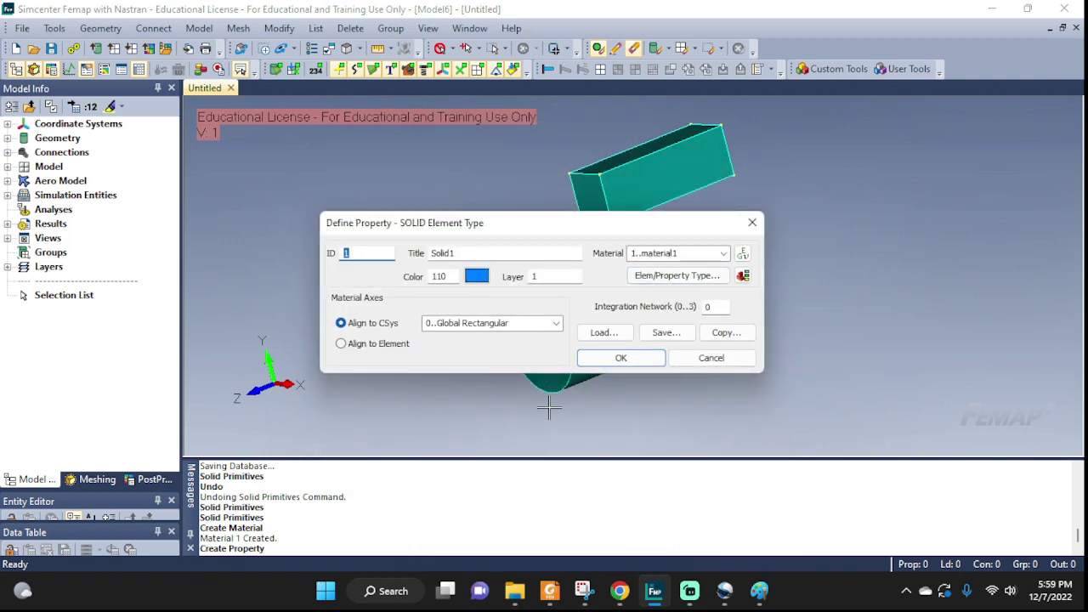
left_click(616, 360)
left_click(710, 358)
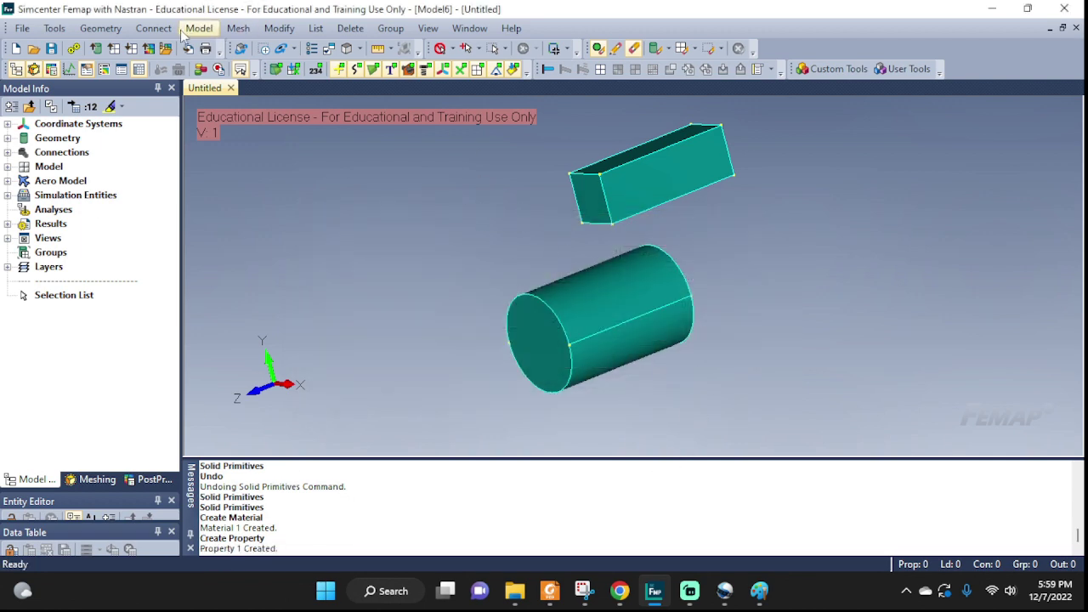
Step: Apply automatic tet mesh sizing to both the block and the cylinder with element size 0.357096
left_click(238, 28)
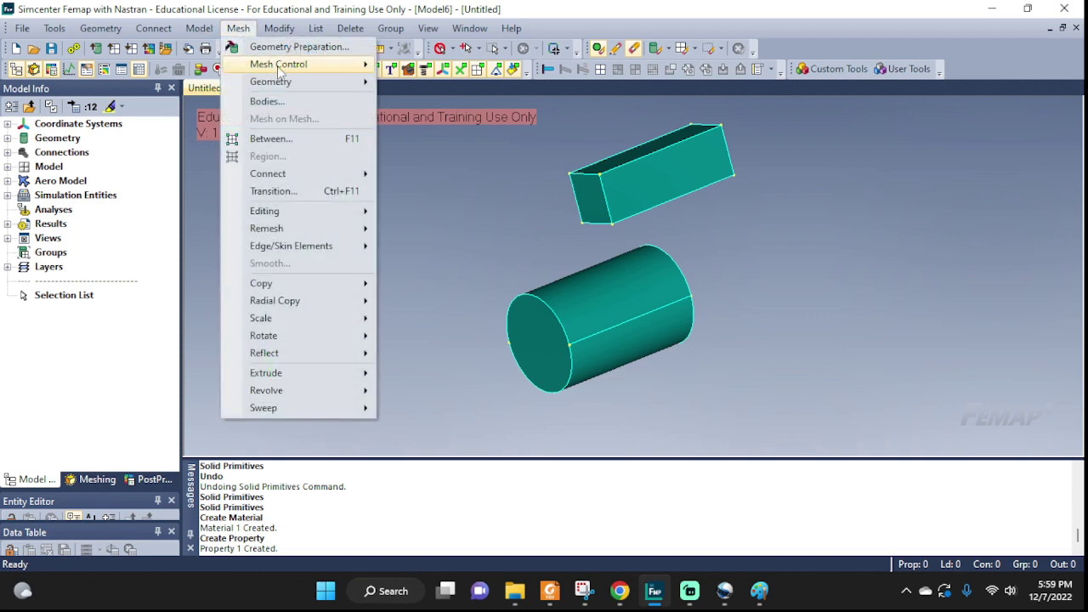
mouse_move(280, 65)
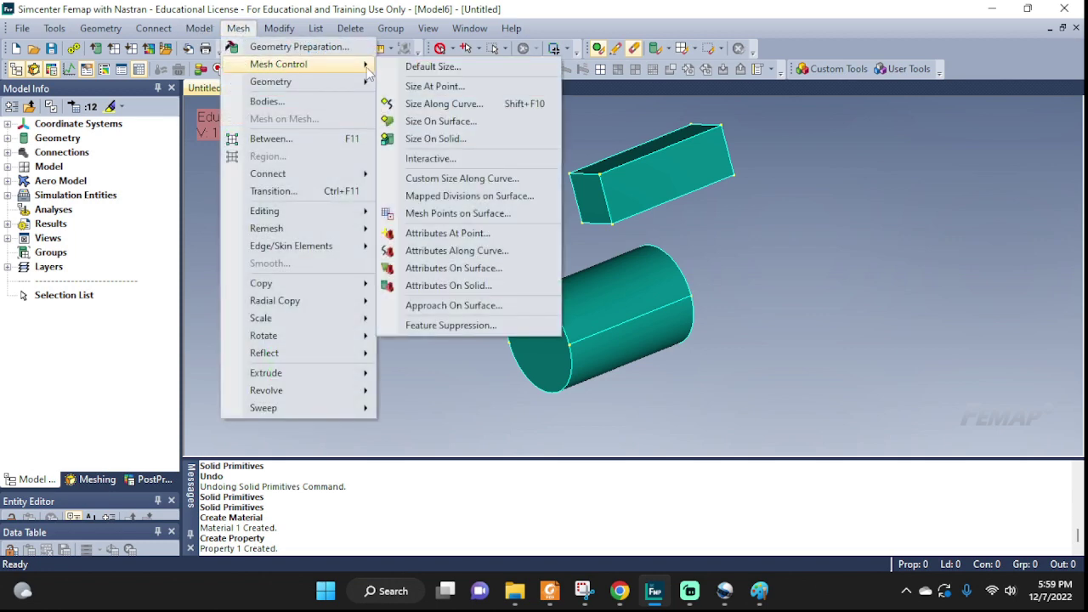
left_click(434, 137)
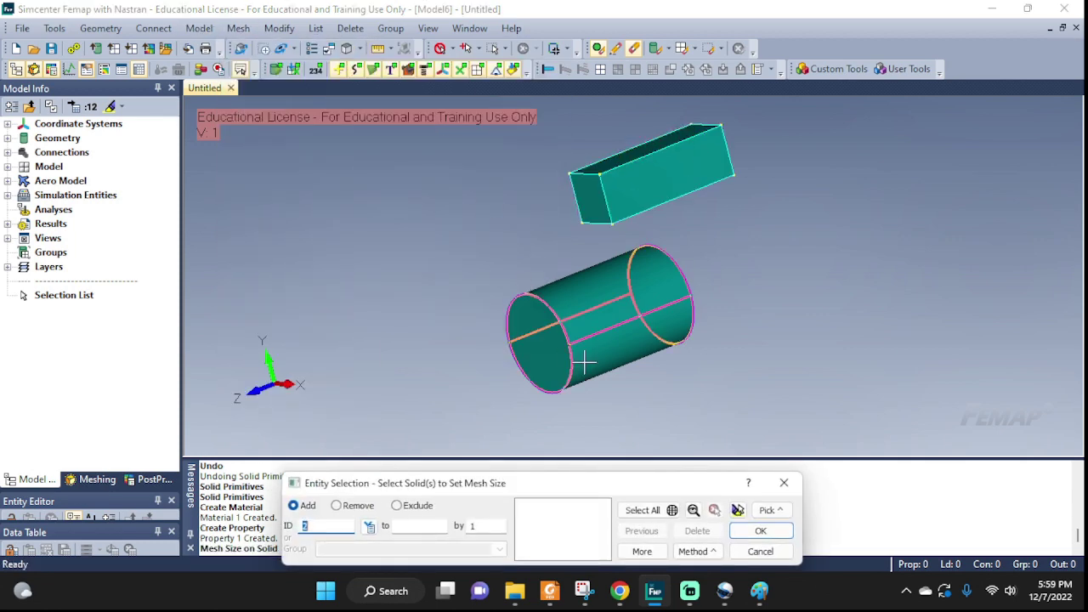
left_click(629, 187)
left_click(595, 297)
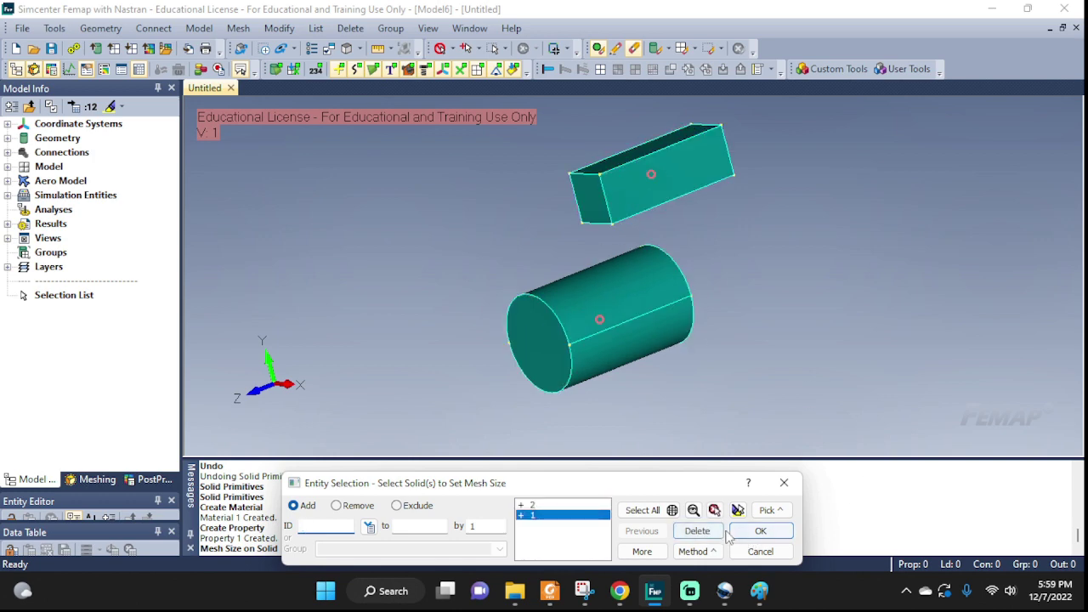
left_click(760, 530)
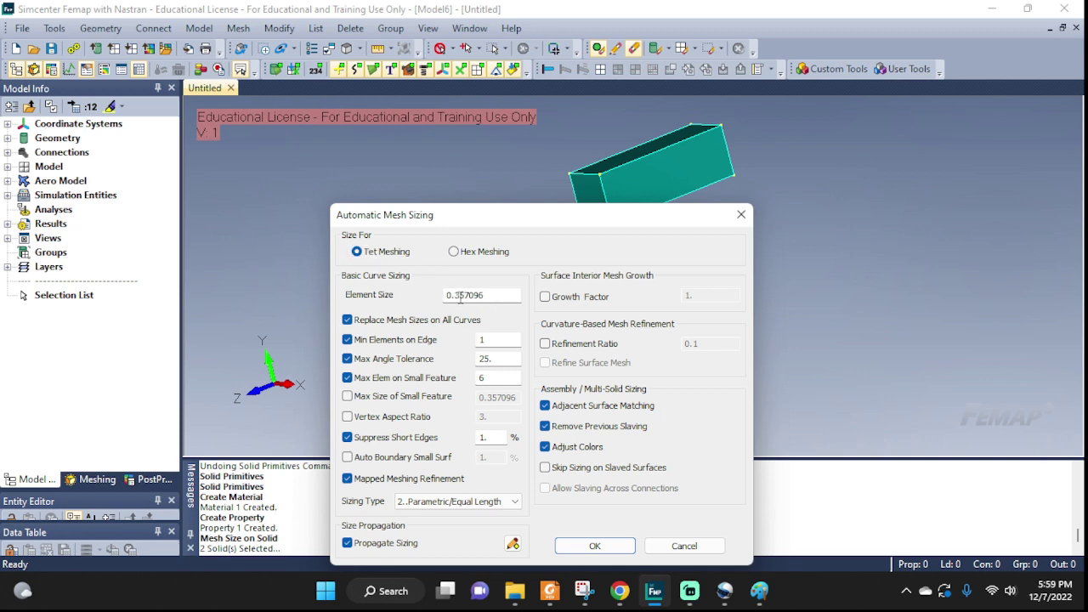
left_click(619, 544)
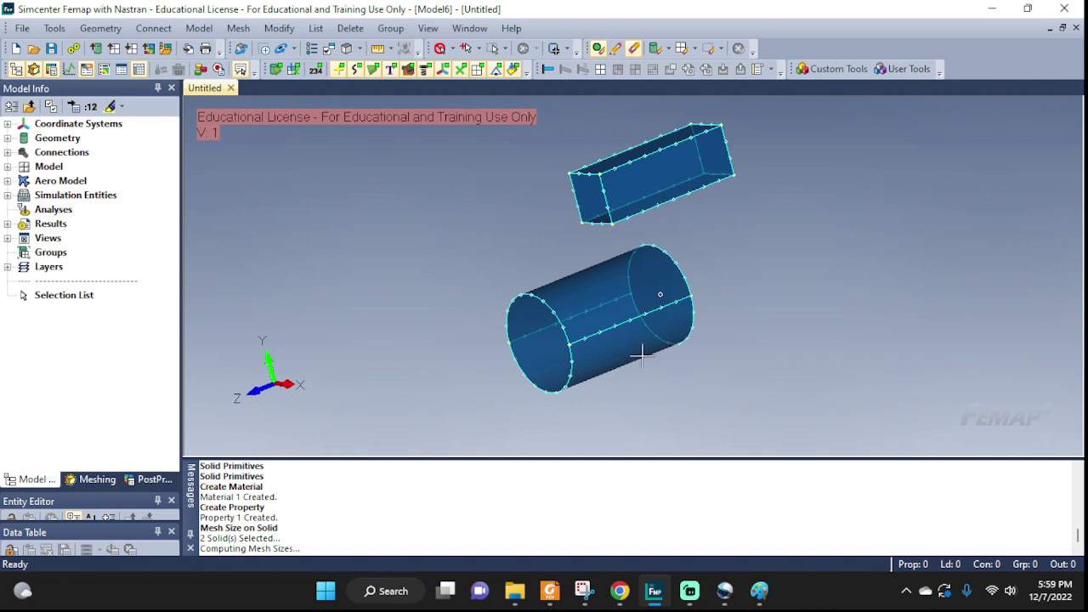
Step: Mesh the cylinder and block solids with property Solid1, using the Tet Mesh Only approach and midside nodes turned off
left_click(198, 28)
mouse_move(238, 28)
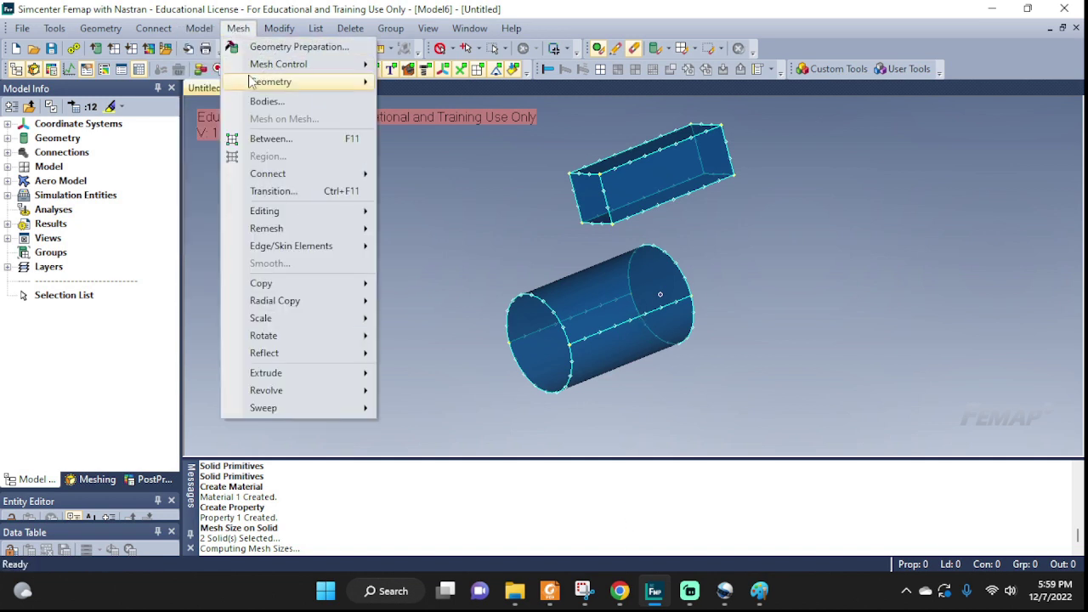
mouse_move(280, 82)
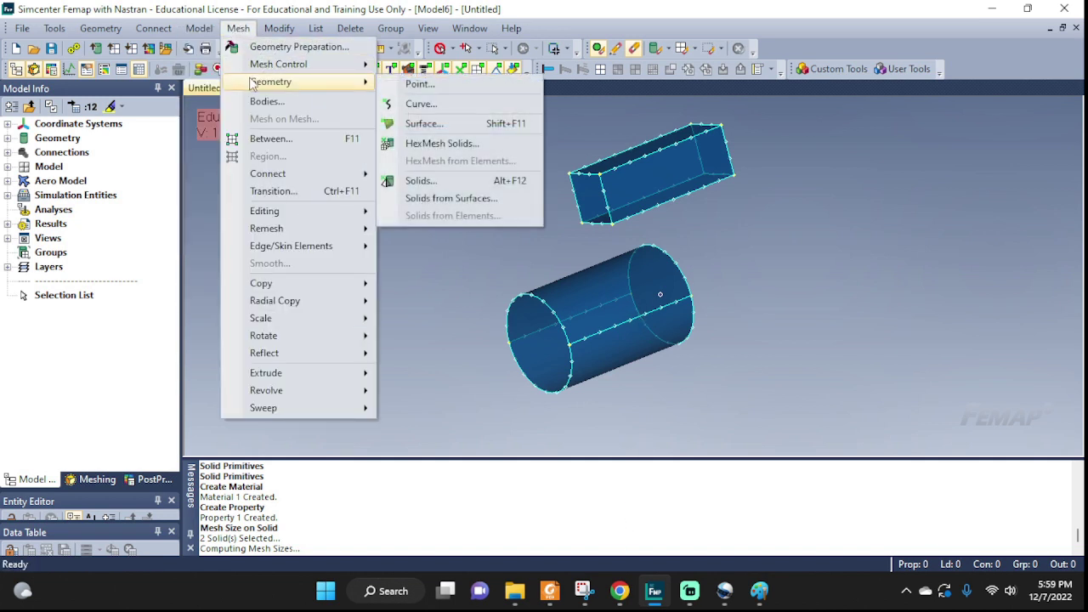
left_click(418, 182)
left_click(631, 317)
left_click(634, 187)
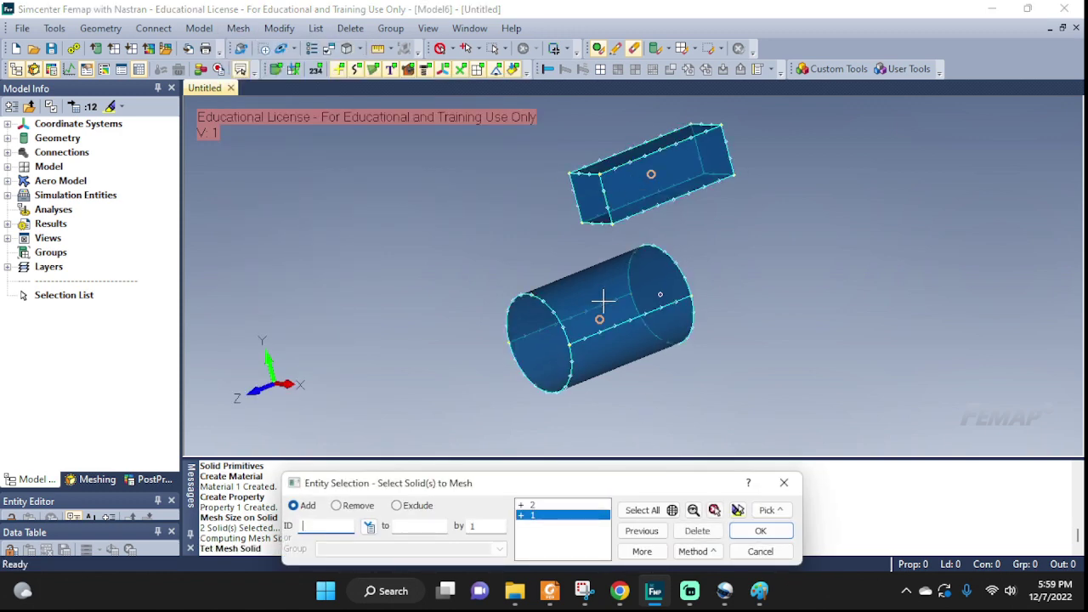
left_click(760, 530)
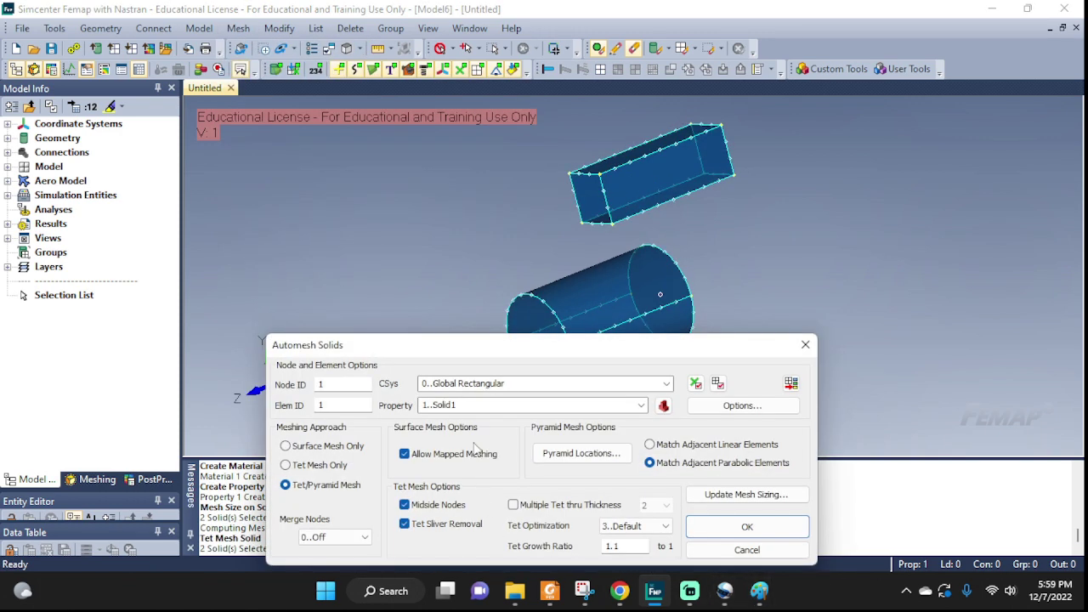
left_click(288, 466)
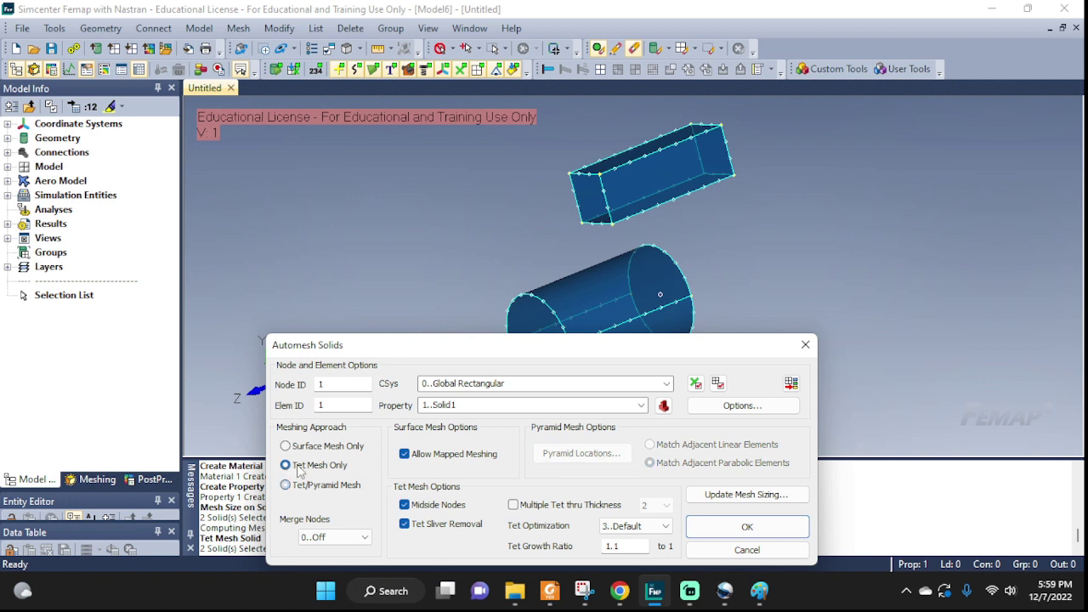
left_click(425, 507)
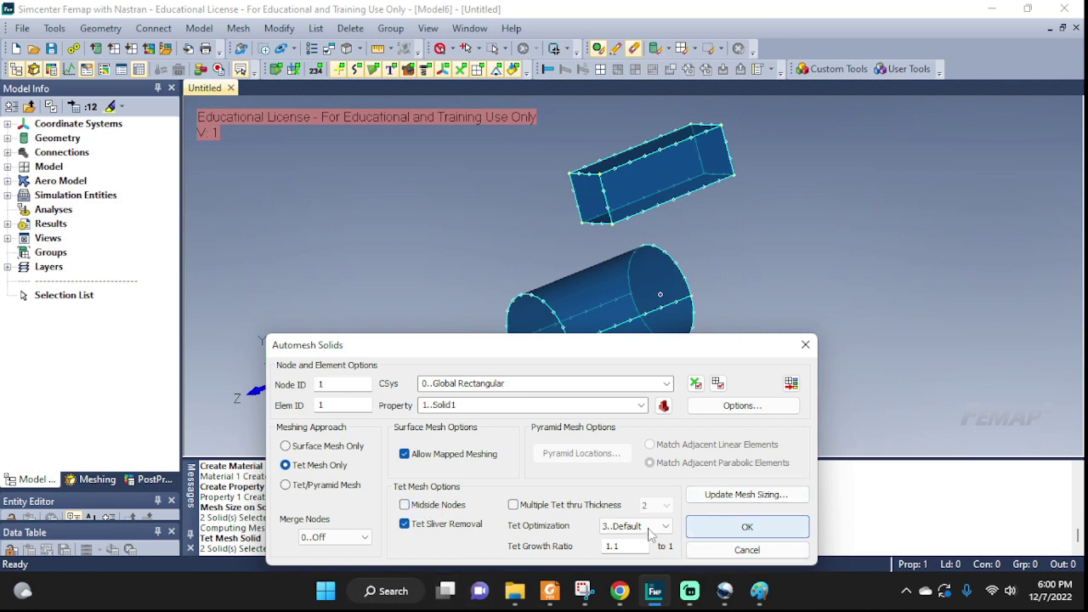
left_click(718, 530)
left_click_drag(705, 334, 635, 329)
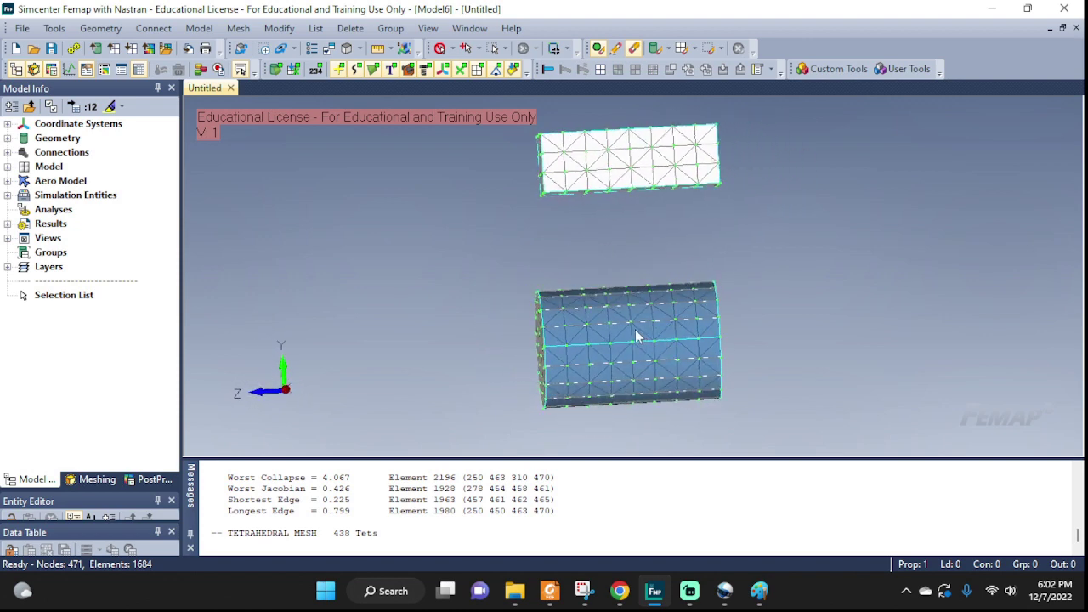
Step: Start a constraint on surfaces and create a new constraint set titled BC
left_click(204, 28)
mouse_move(234, 180)
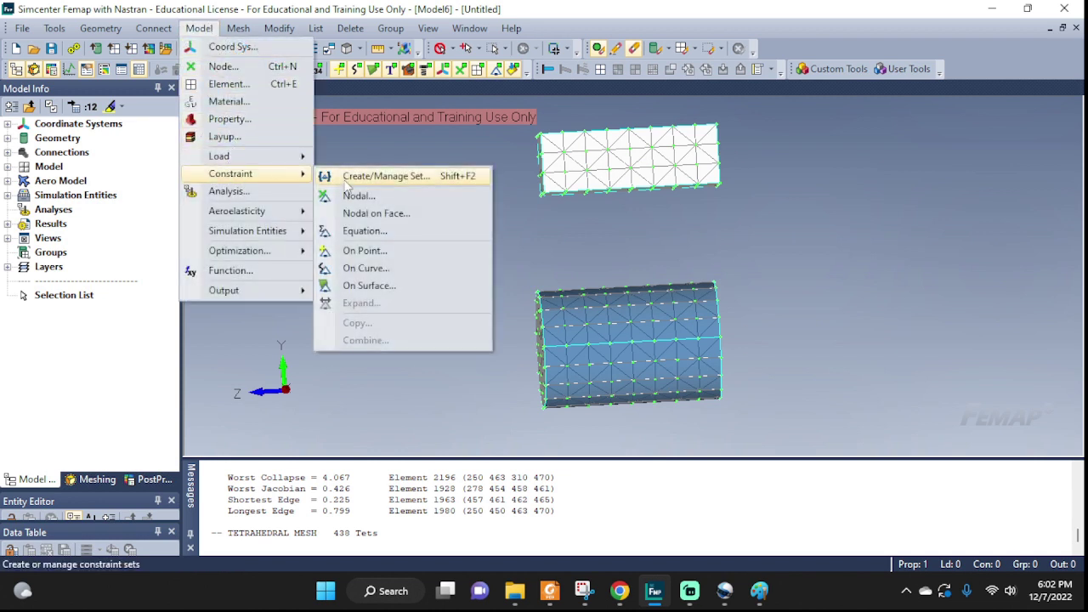
left_click(387, 287)
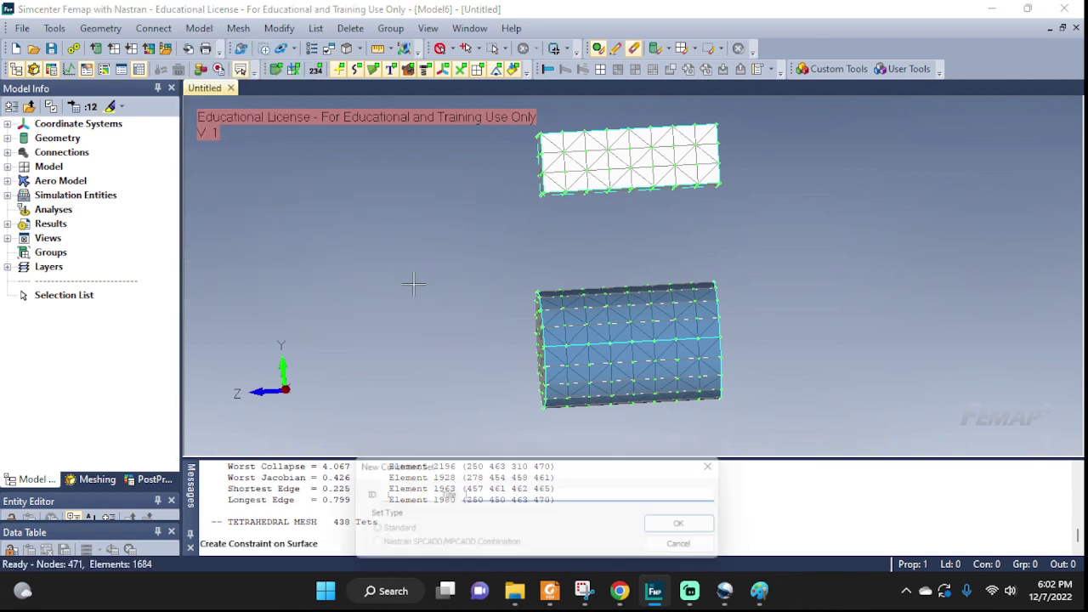
middle_click_drag(921, 281, 863, 281)
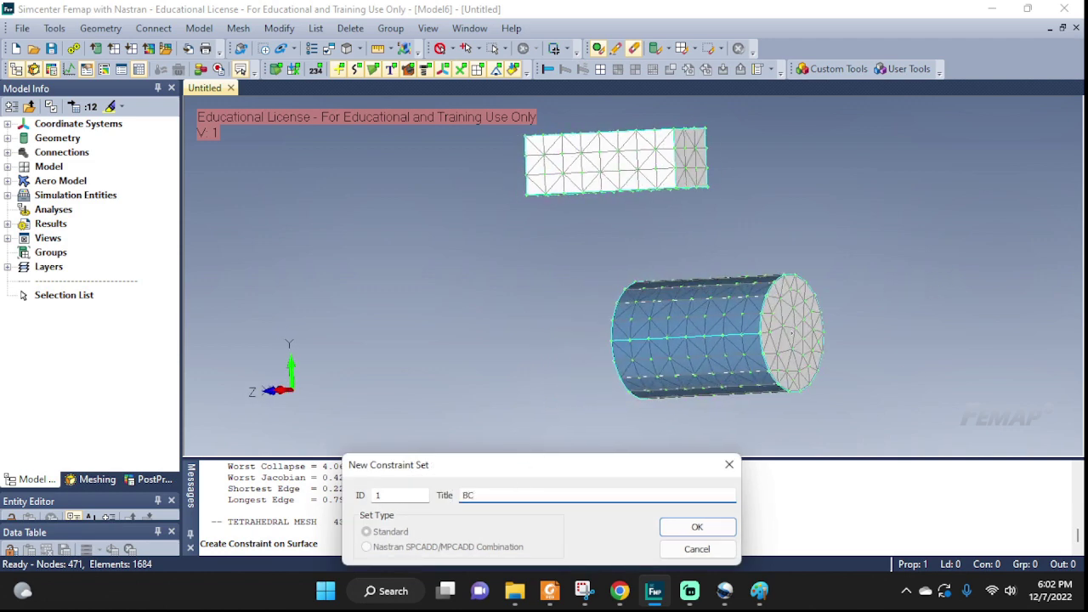
left_click(695, 526)
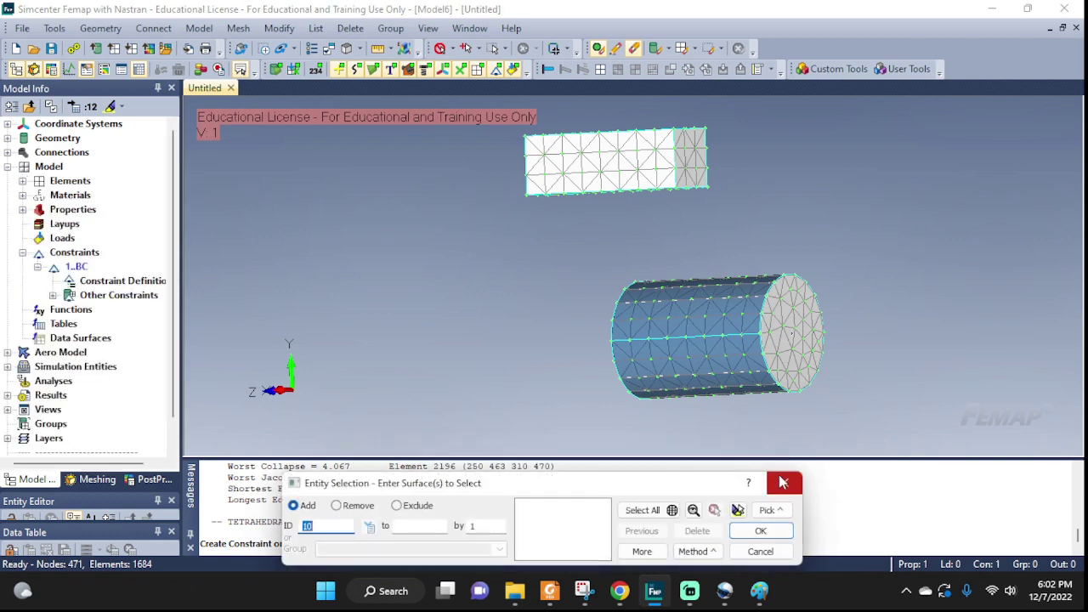
Step: Apply a Fixed constraint titled "fixed sides" to the end faces of the cylinder and block on the same side
left_click(788, 314)
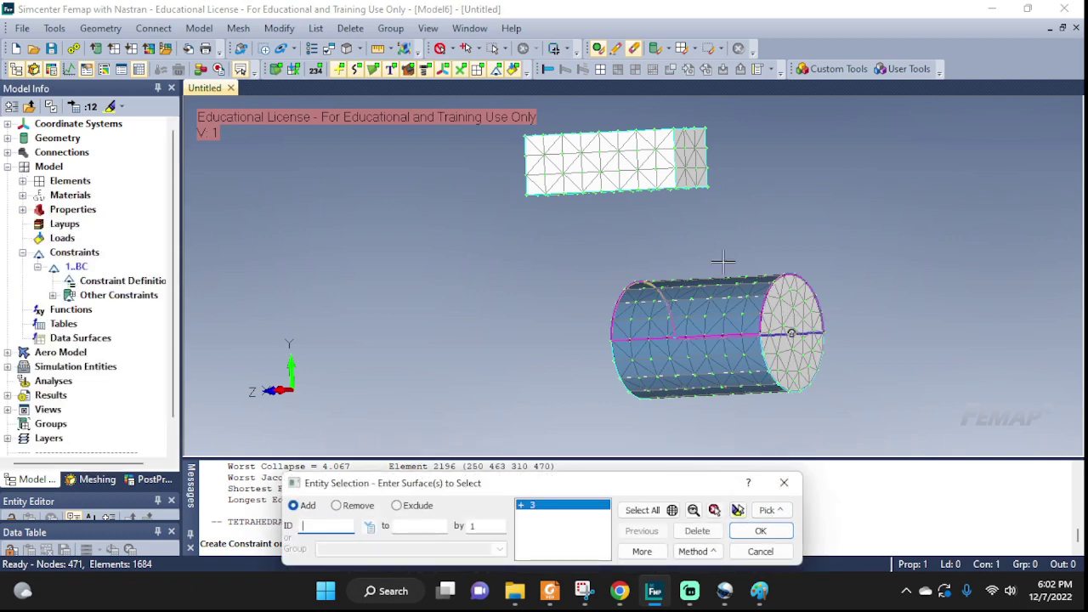
left_click(790, 333)
left_click(758, 531)
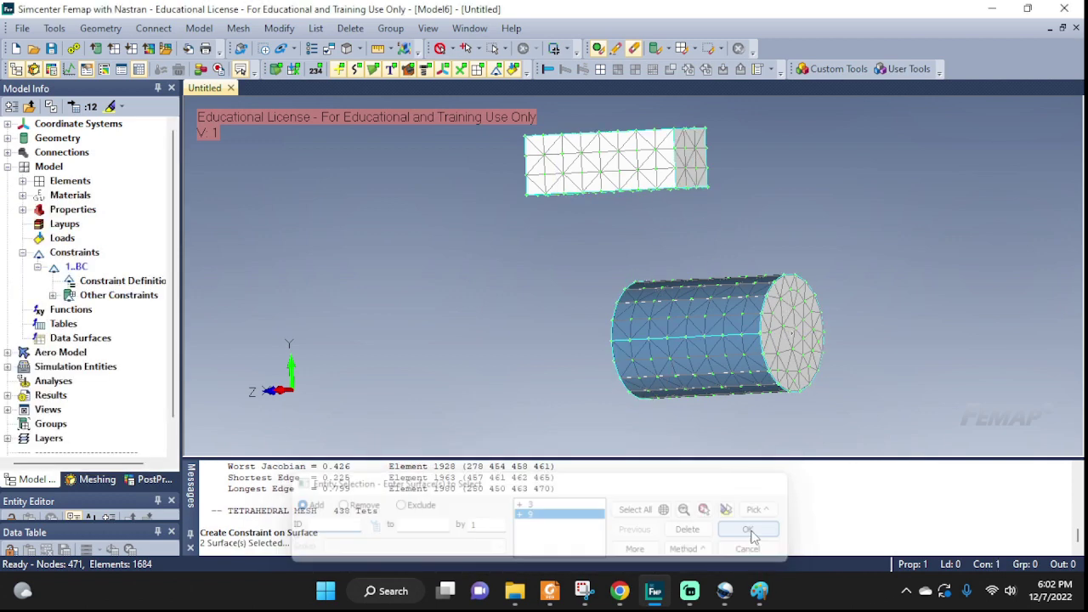
left_click(443, 250)
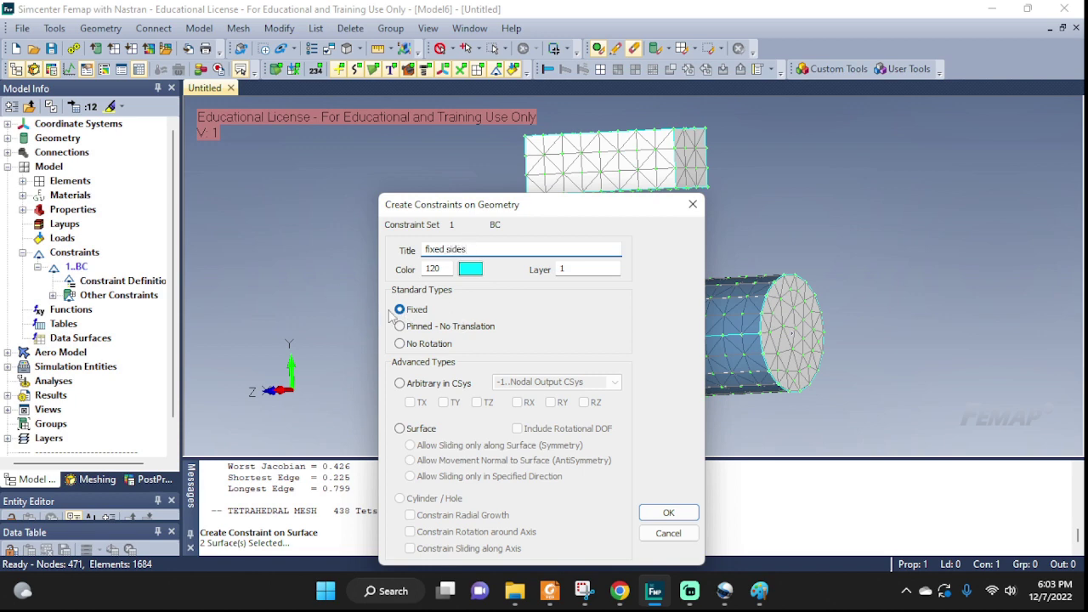
left_click(679, 512)
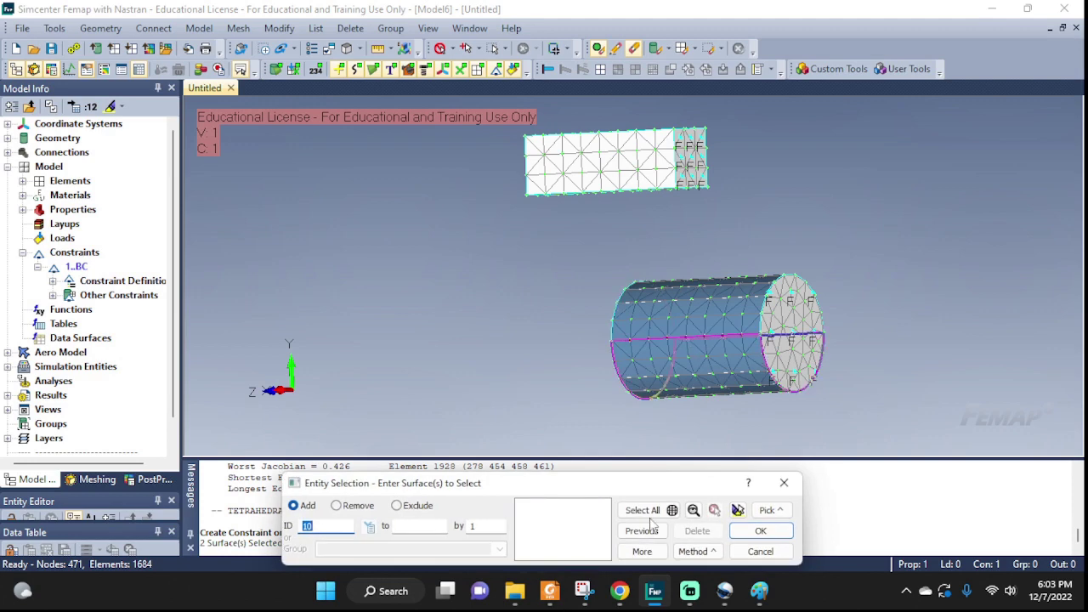
left_click(748, 553)
Step: Start a new element, change its type to Rigid, and compare the RBE3 settings before returning to RBE2
middle_click_drag(706, 226, 867, 236)
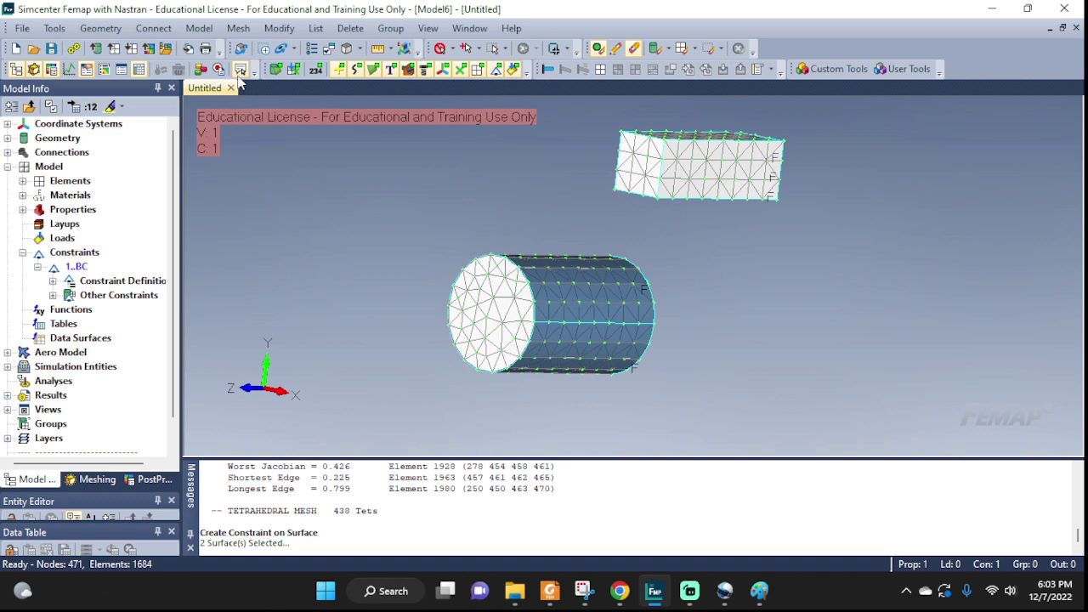
left_click(243, 28)
mouse_move(207, 30)
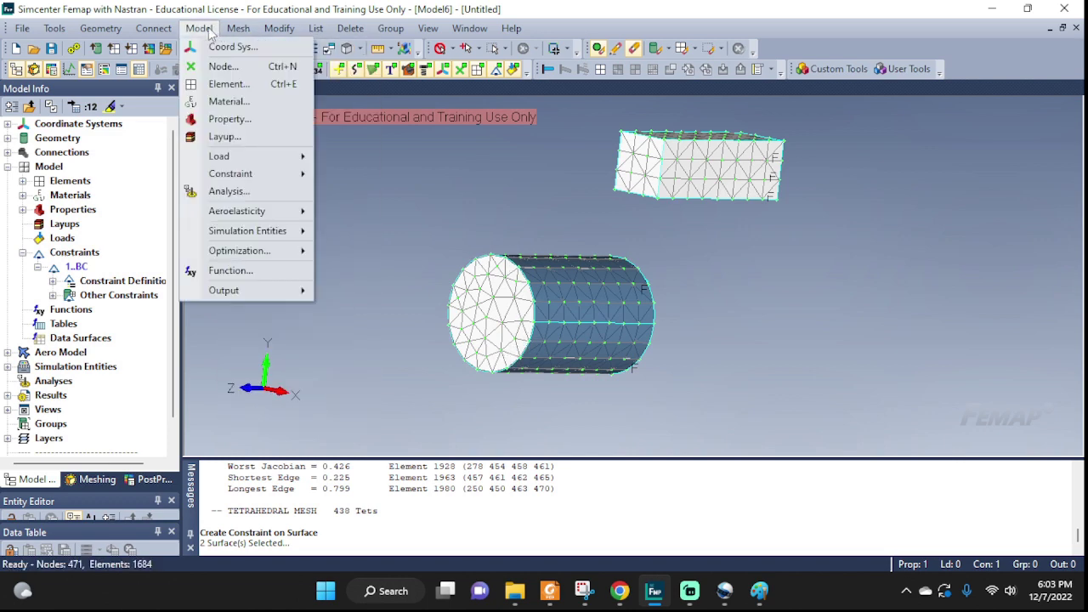
left_click(225, 85)
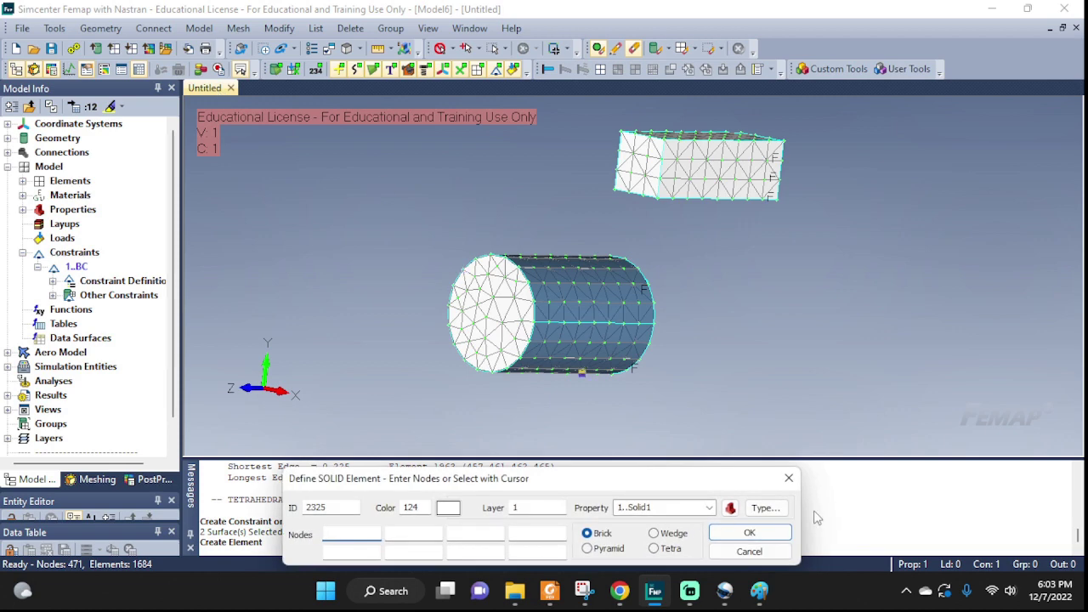
left_click(765, 508)
left_click(568, 434)
left_click(593, 529)
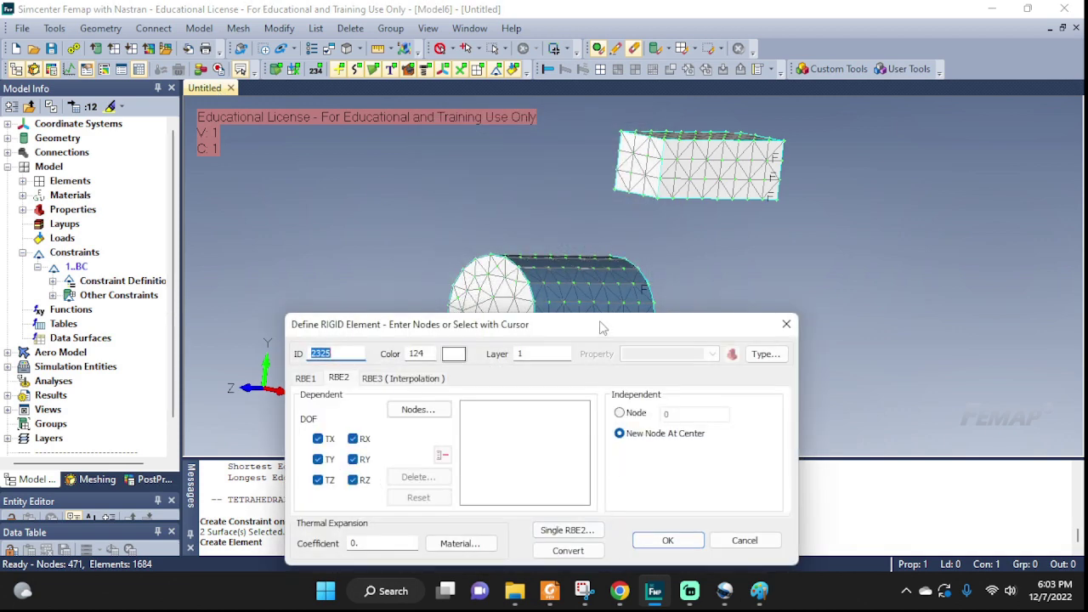
left_click_drag(600, 327, 320, 363)
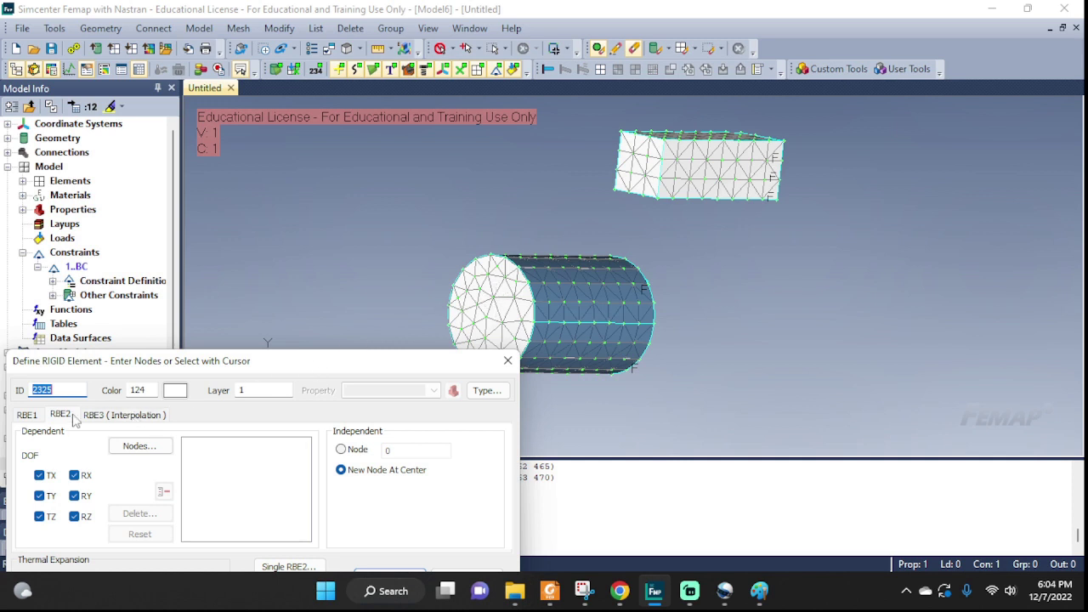
left_click(114, 416)
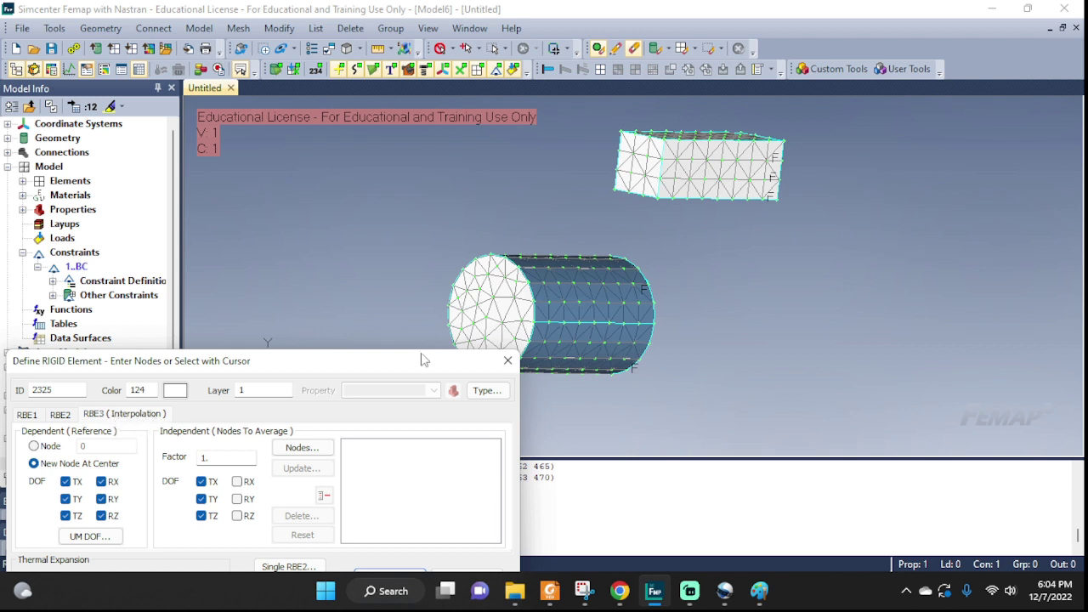
left_click(61, 416)
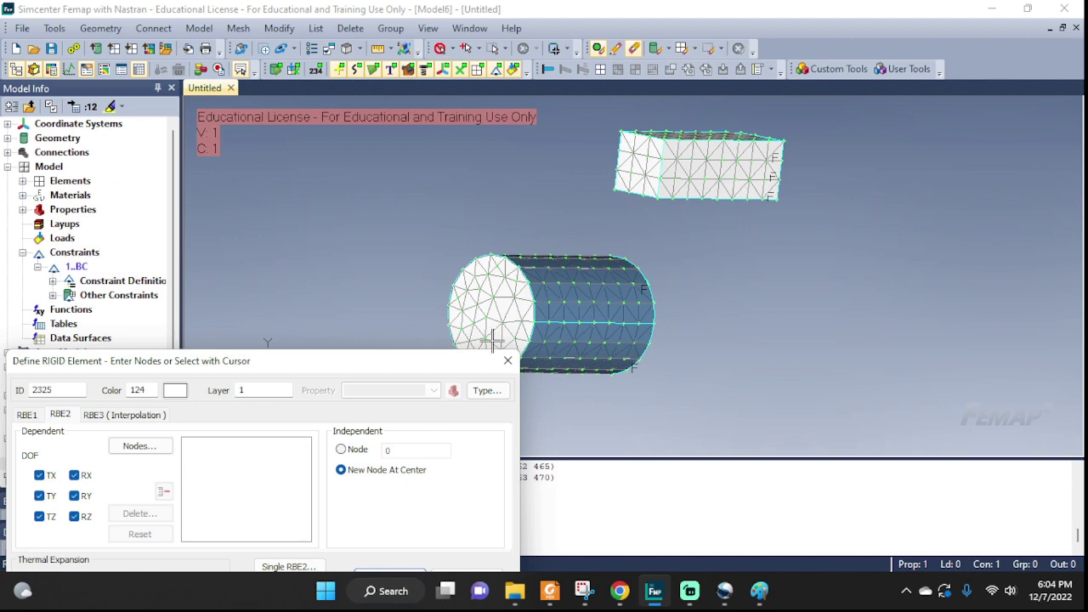
Step: Set the rigid element's color to red, color number 4
left_click(175, 390)
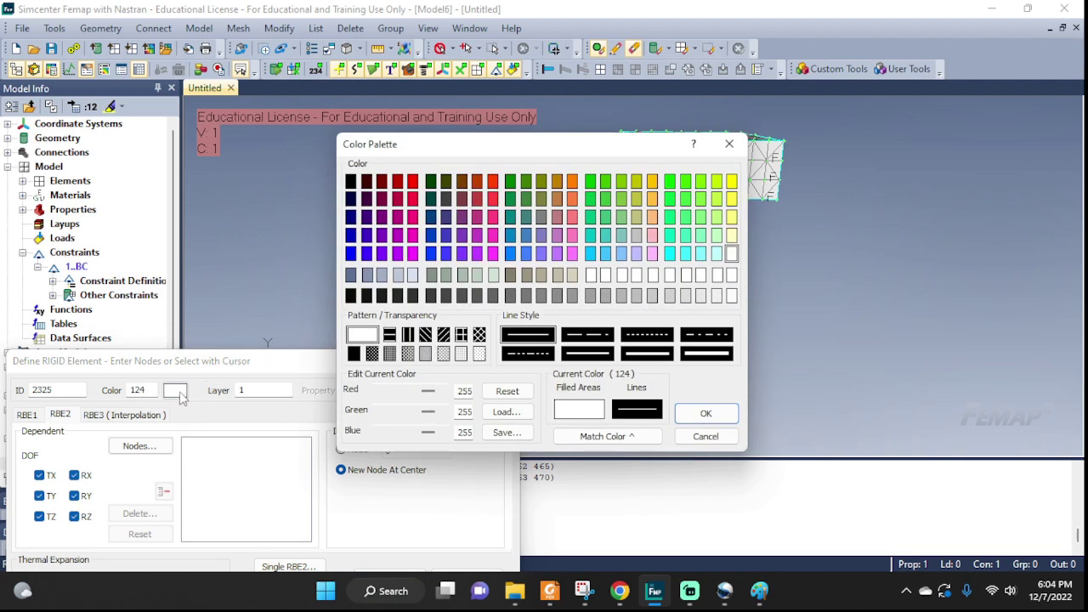
left_click(412, 182)
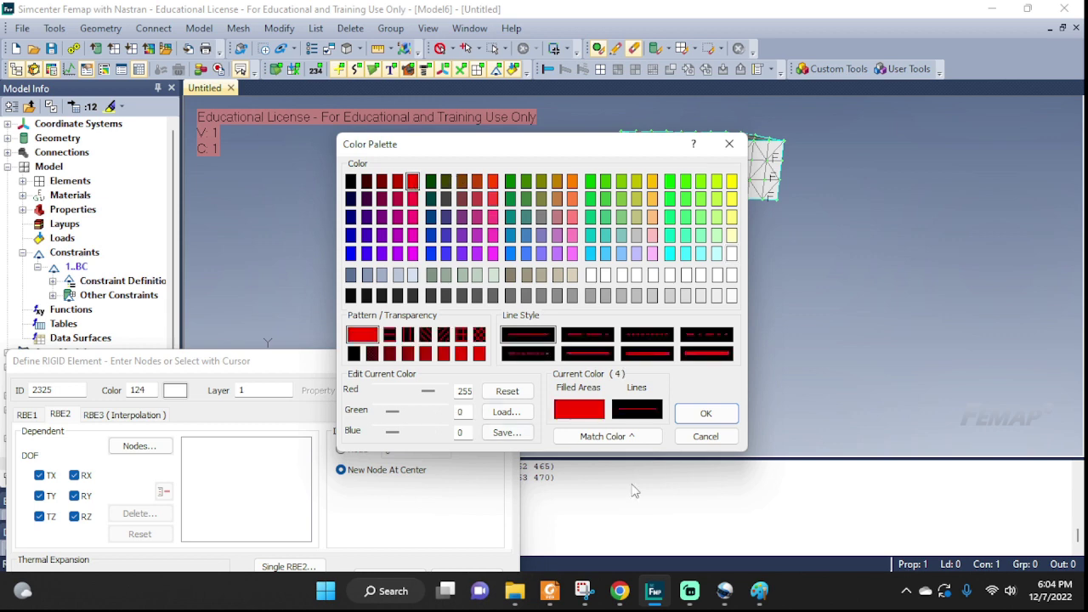
left_click(704, 414)
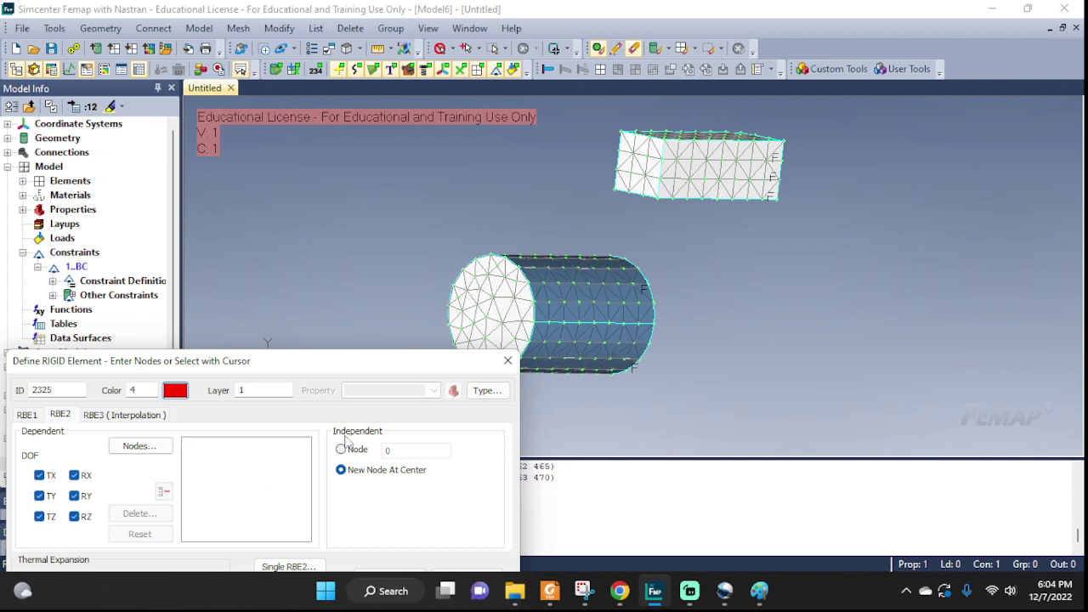
left_click_drag(322, 369, 315, 323)
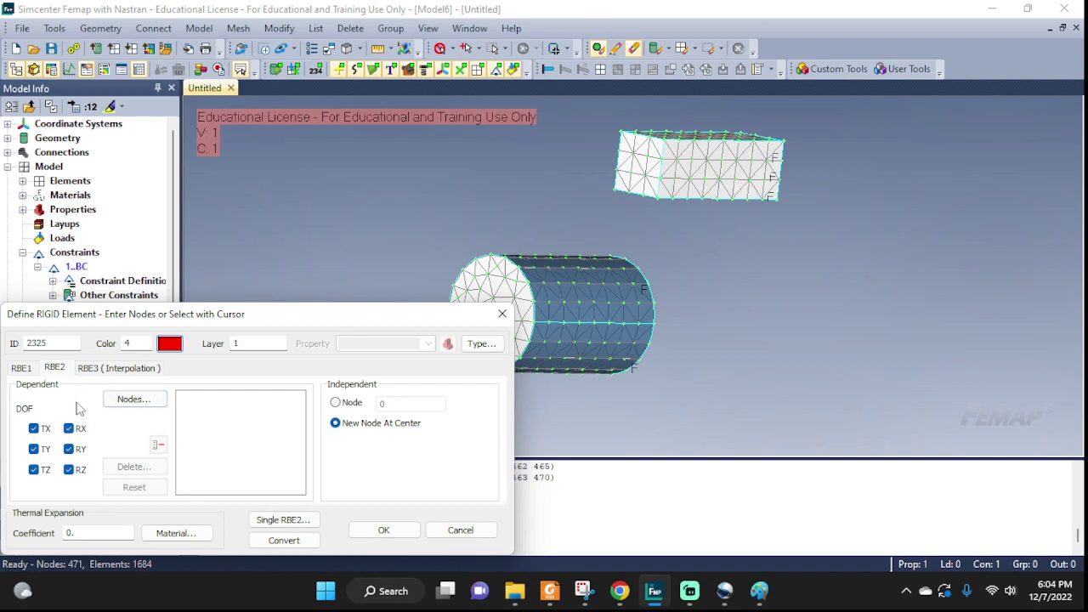
left_click_drag(417, 317, 442, 390)
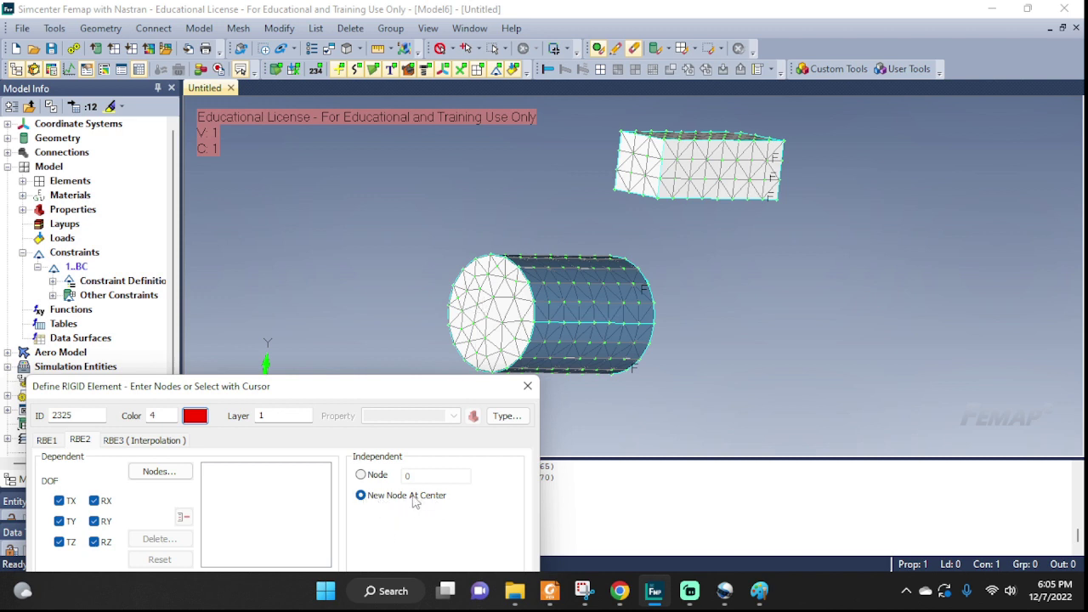
Step: Select the nodes on the cylinder's unconstrained end face as the RBE2 dependent nodes, using the on Surface selection method
left_click(153, 473)
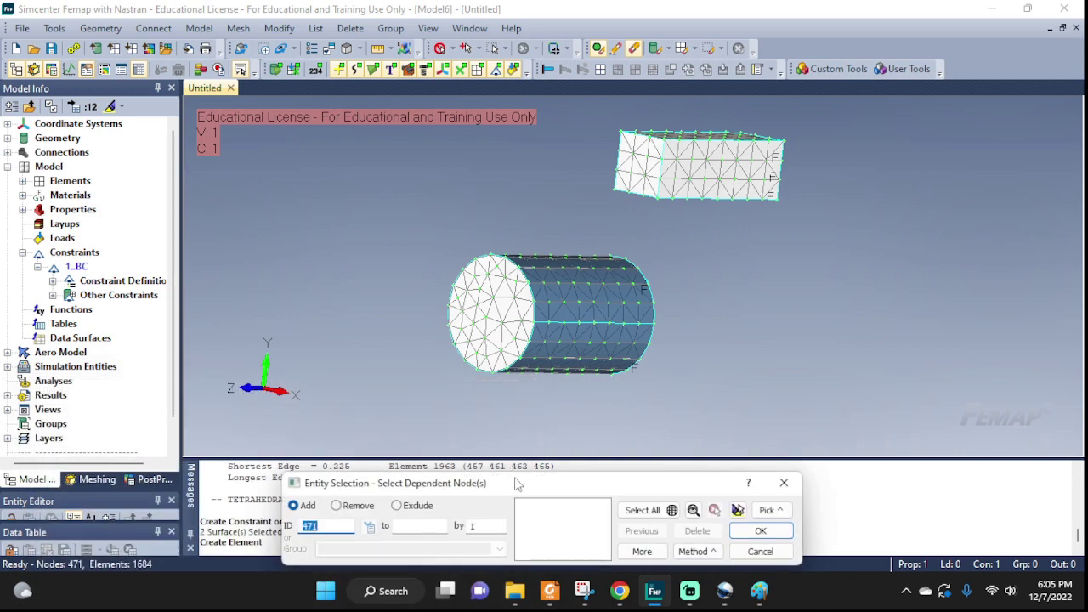
left_click(704, 551)
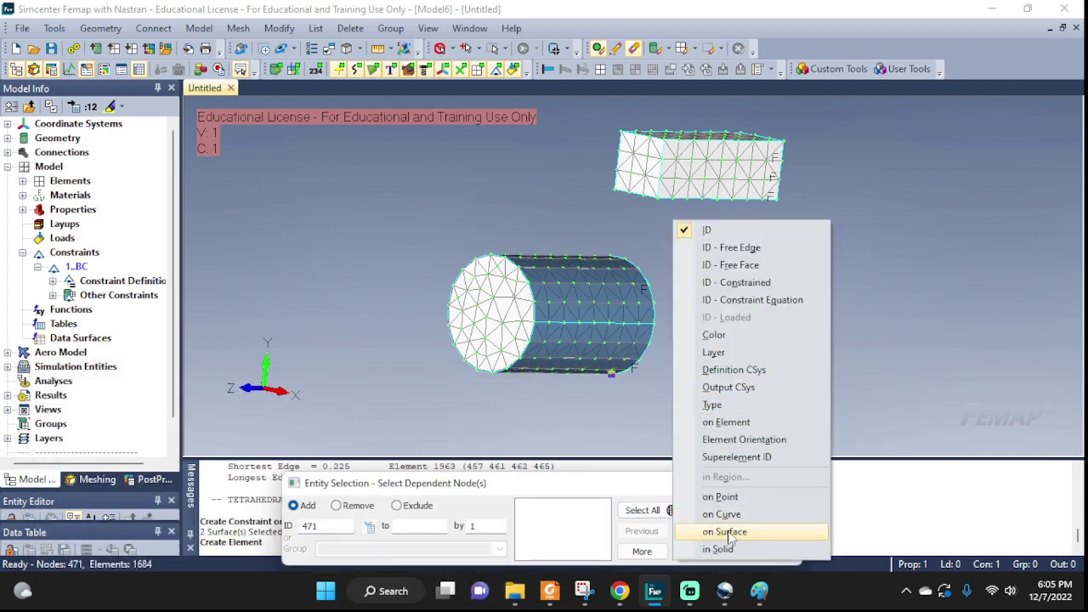
left_click(725, 532)
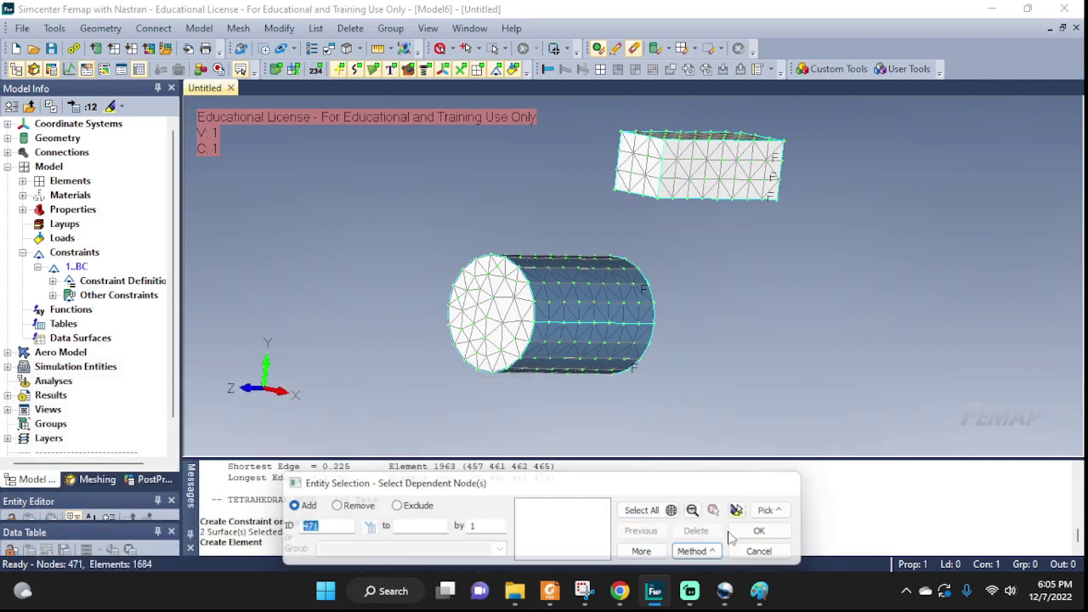
left_click(491, 313)
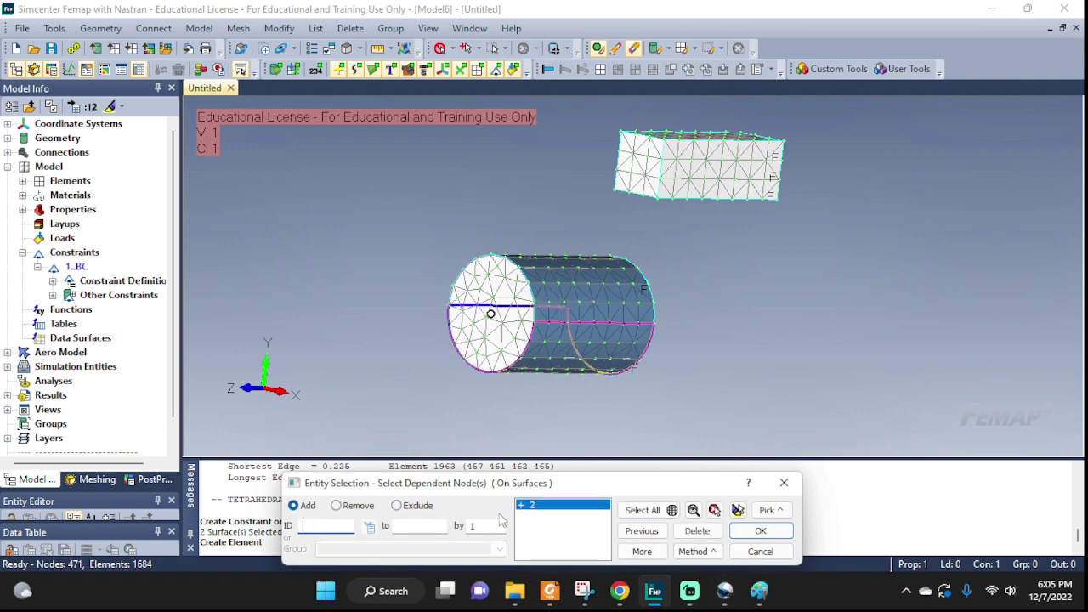
left_click(769, 529)
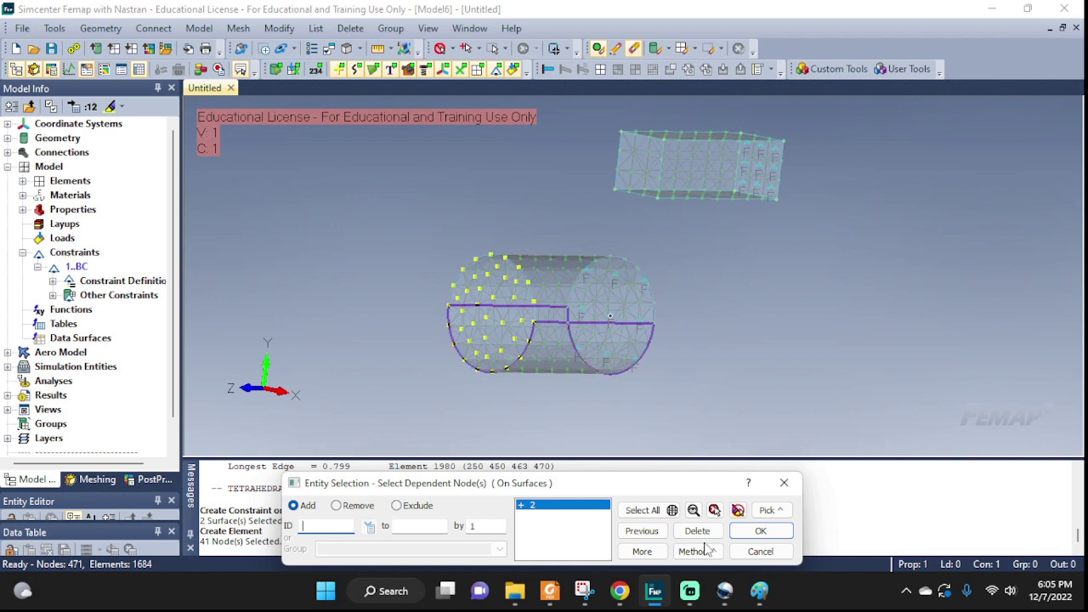
left_click(759, 533)
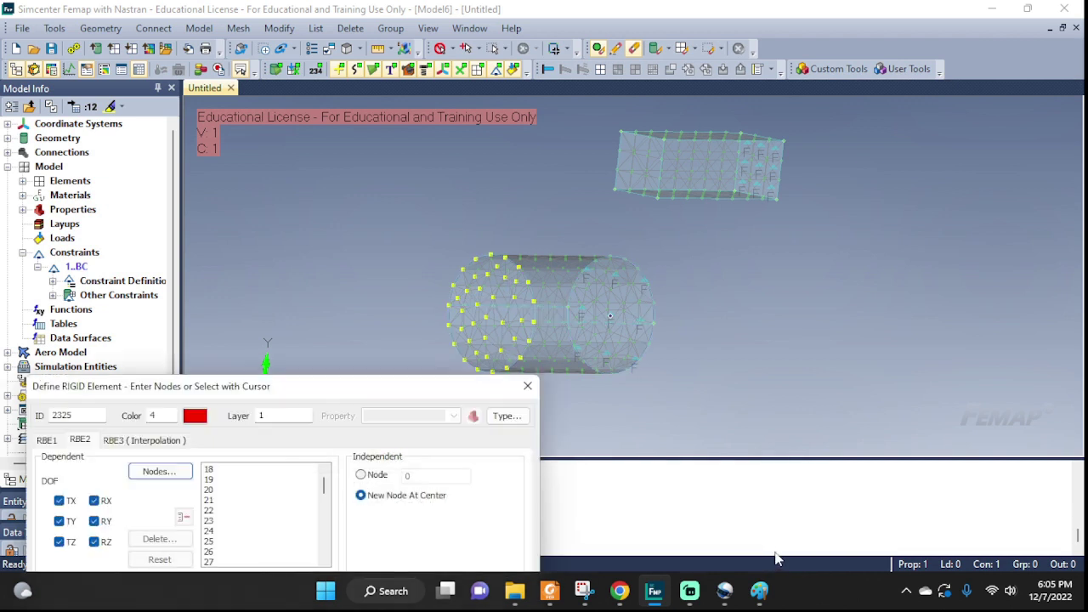
Step: Create the cylinder's RBE2 element with a new independent node at the center and finish element creation
left_click_drag(338, 394, 335, 255)
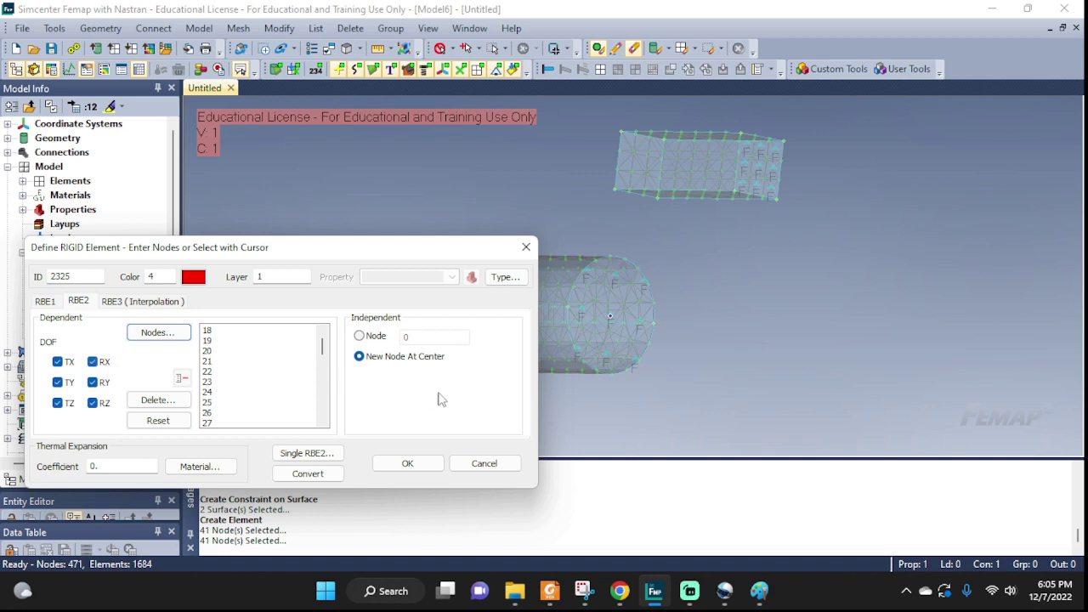
left_click(401, 465)
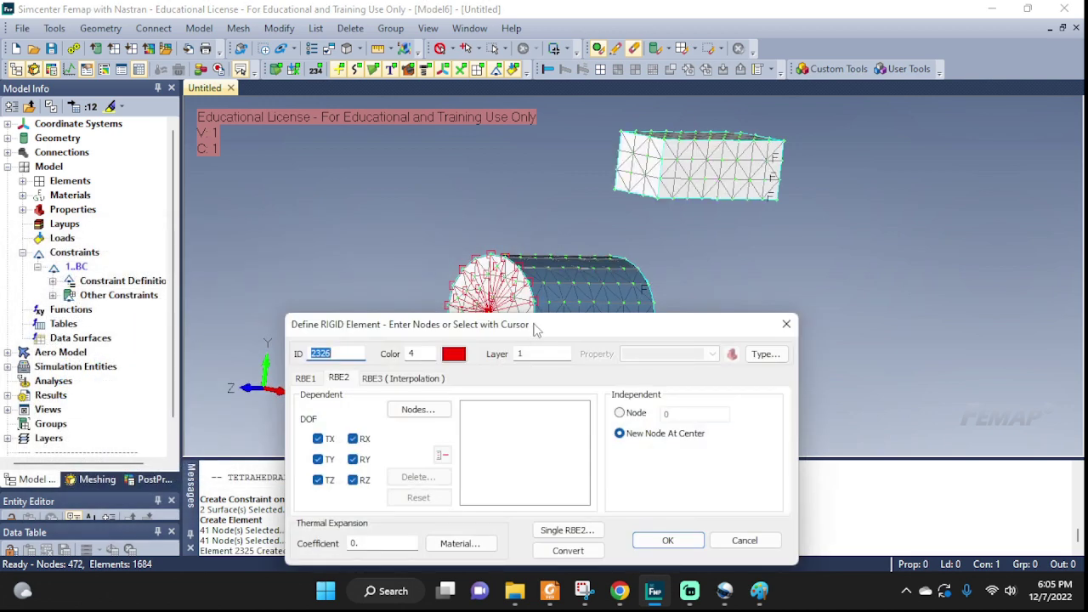
left_click(745, 540)
Step: Examine the RBE2 connections between the center node and the nodes on the cylinder's end face
scroll(437, 291, "up", 5)
scroll(570, 365, "up", 3)
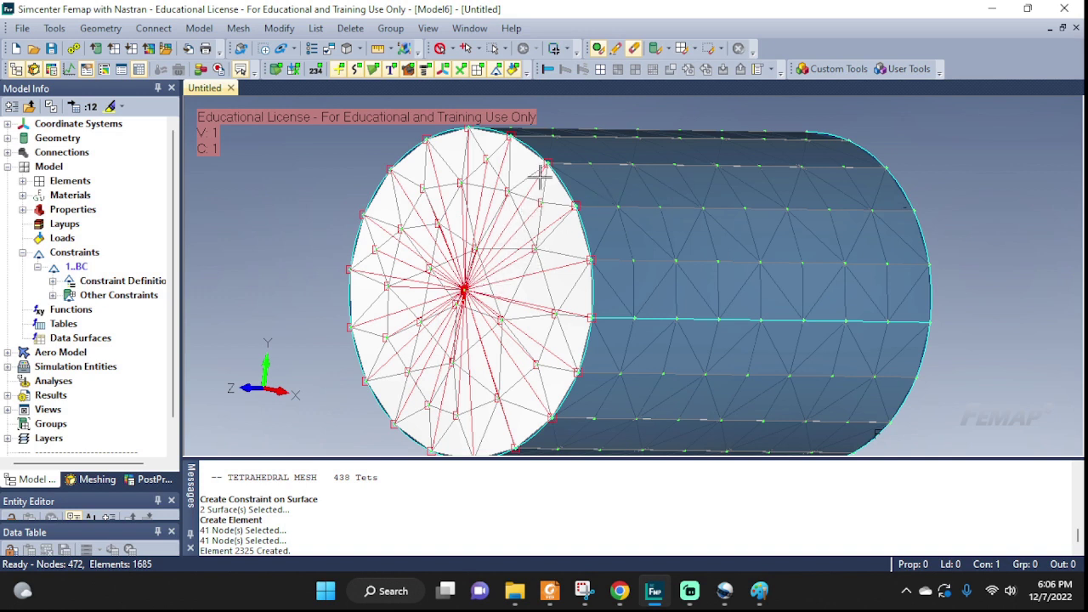
scroll(497, 233, "up", 5)
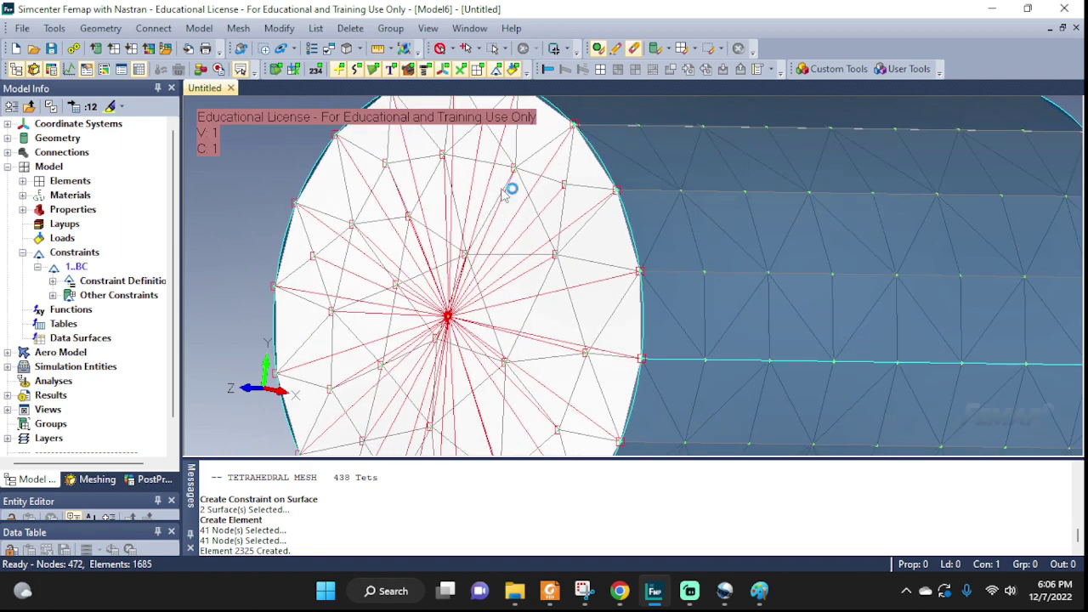
scroll(502, 188, "down", 4)
scroll(502, 188, "down", 1)
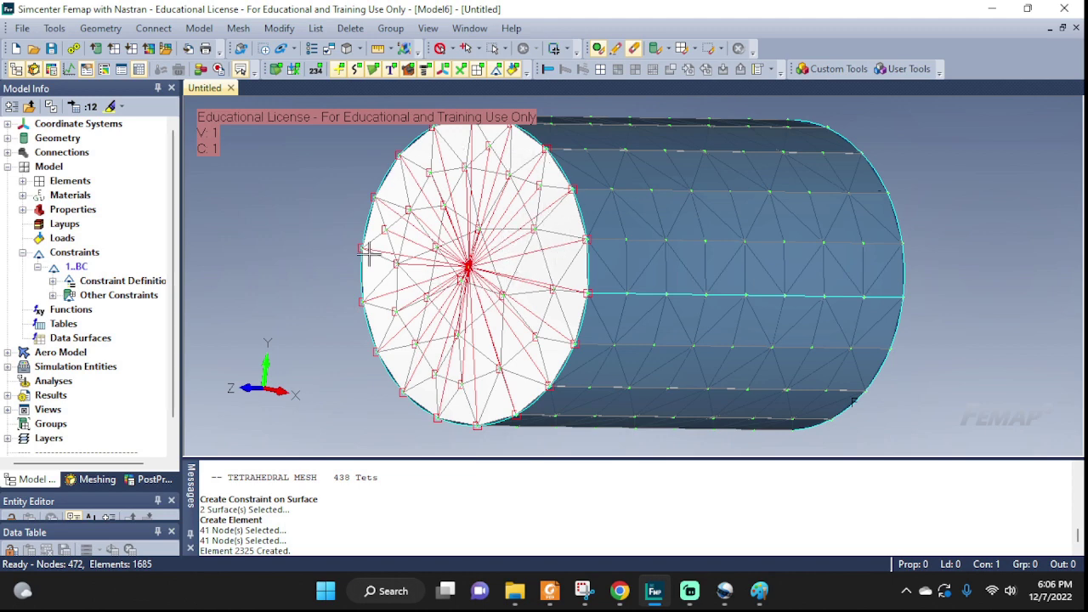
scroll(489, 222, "down", 3)
scroll(489, 221, "down", 2)
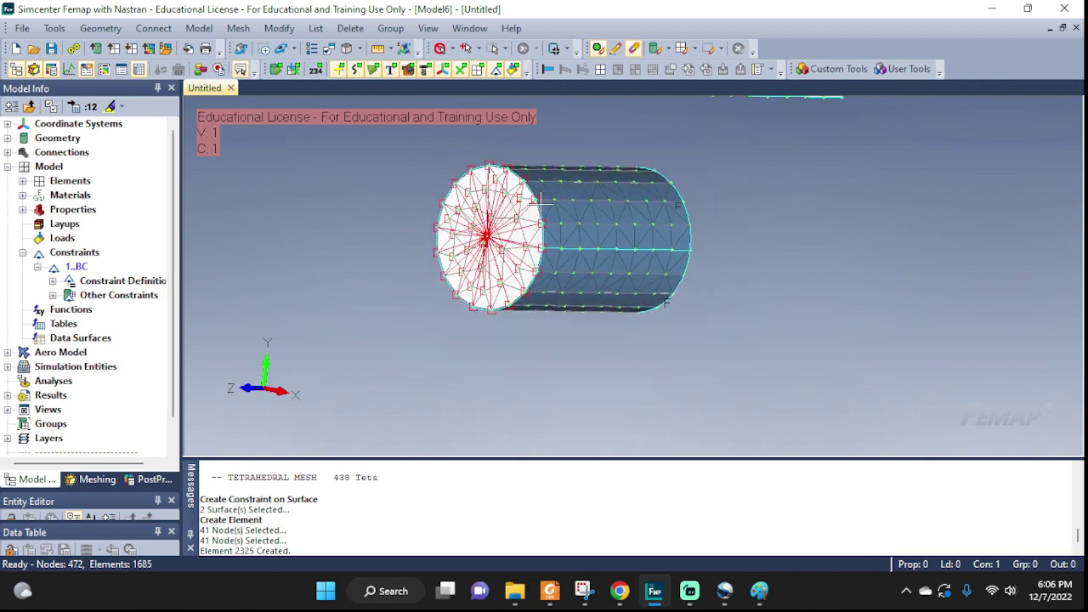
Step: Start a new rigid element for the block and set its color to yellow, color number 24
middle_click_drag(781, 243, 723, 356, "ctrl")
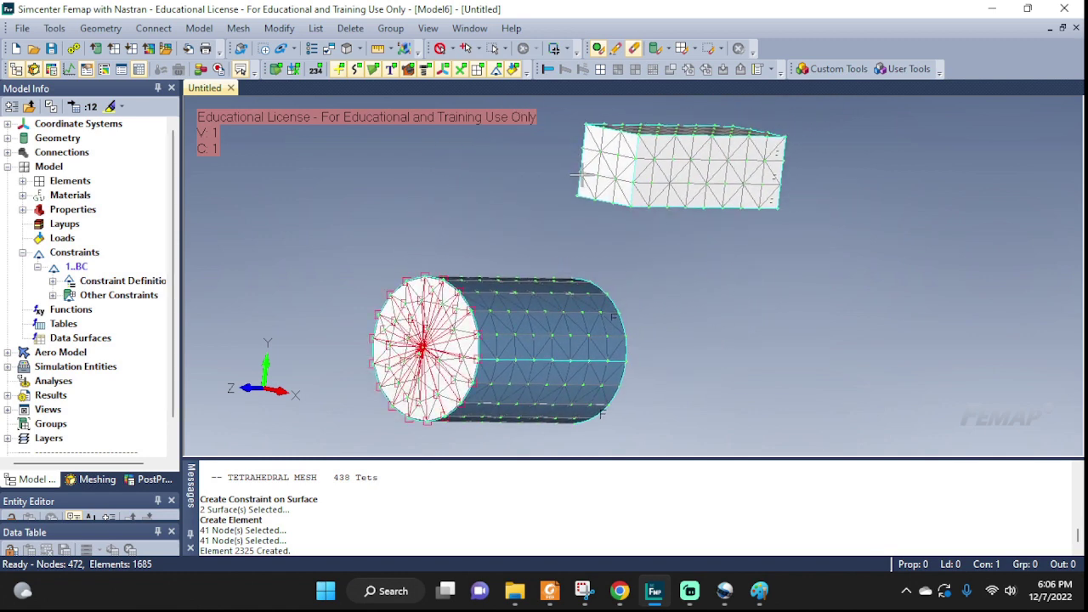
middle_click_drag(659, 205, 705, 207)
middle_click_drag(671, 146, 644, 243, "ctrl")
scroll(634, 245, "up", 4)
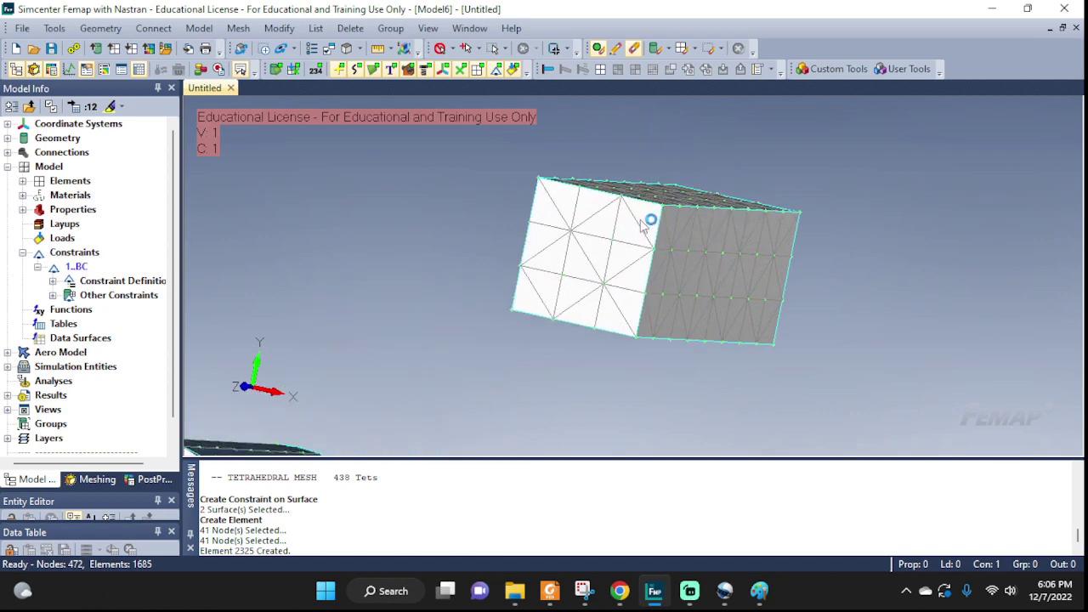
left_click(199, 28)
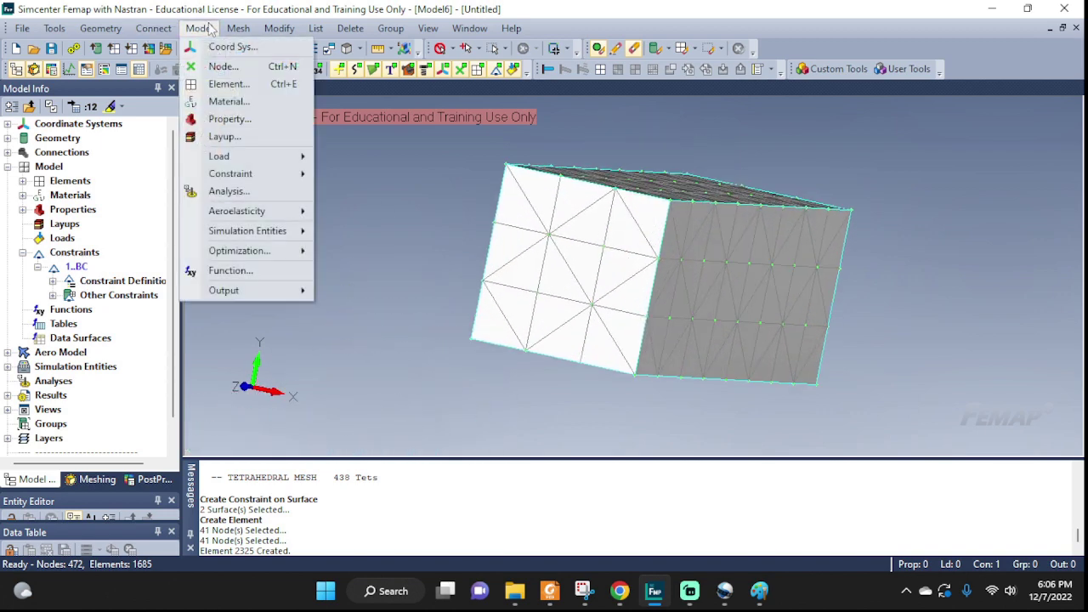
left_click(229, 85)
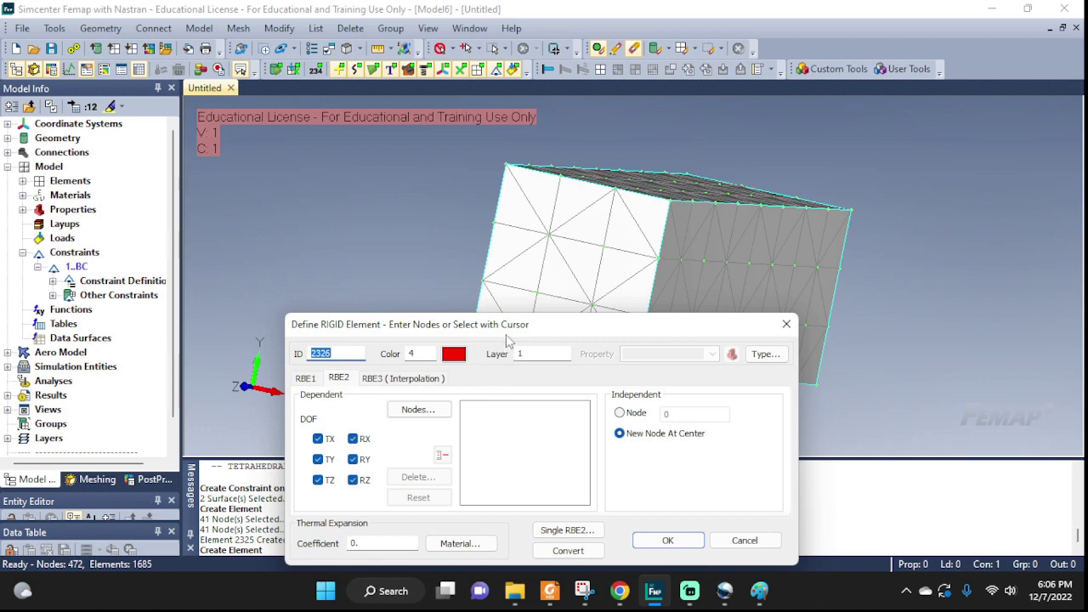
left_click_drag(506, 338, 447, 210)
left_click(394, 226)
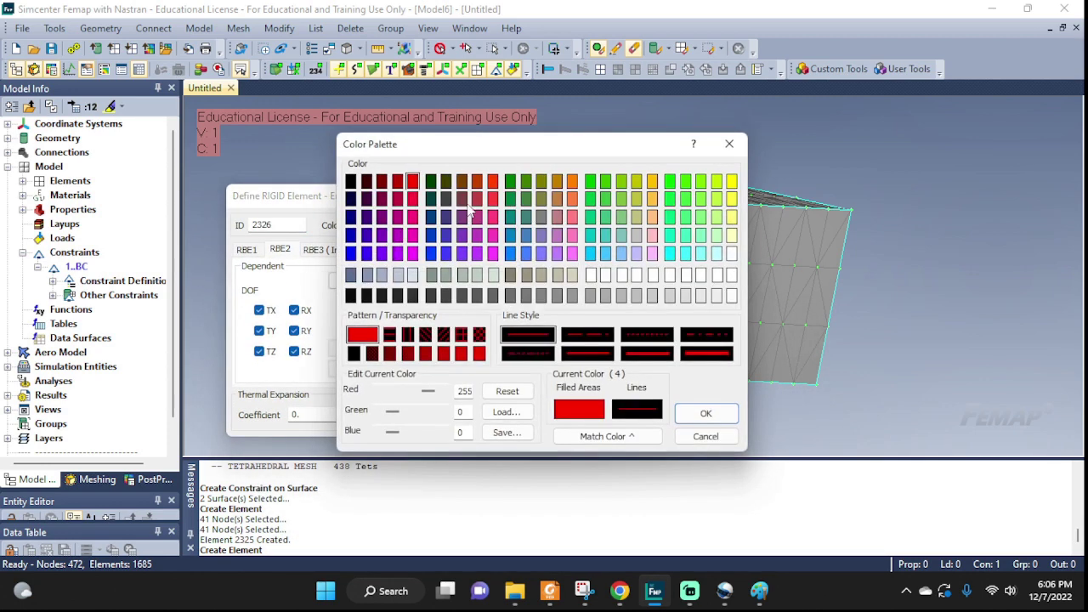
left_click(730, 182)
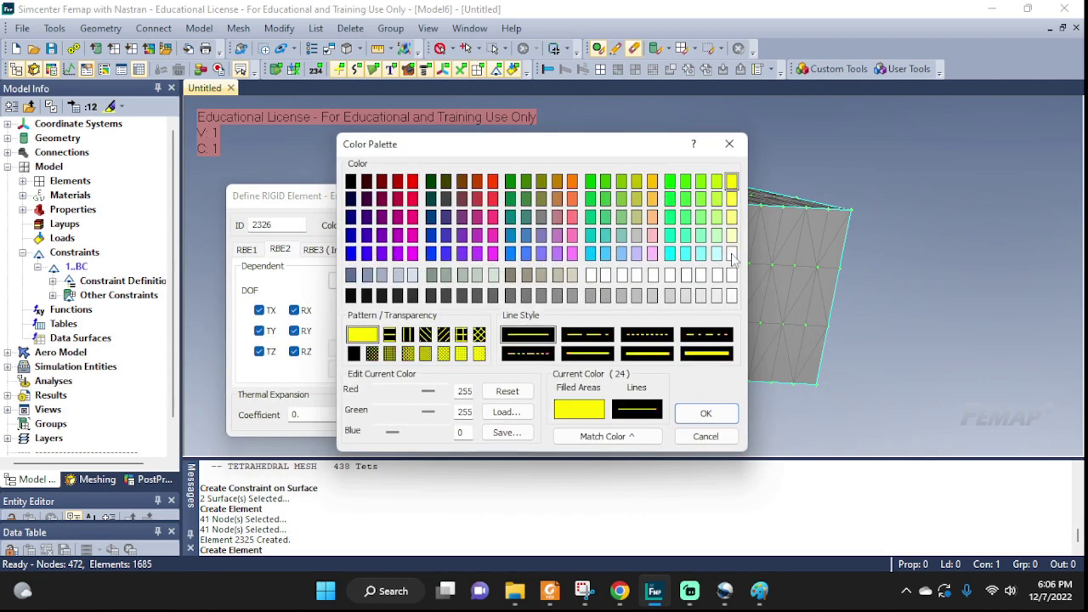
left_click(702, 414)
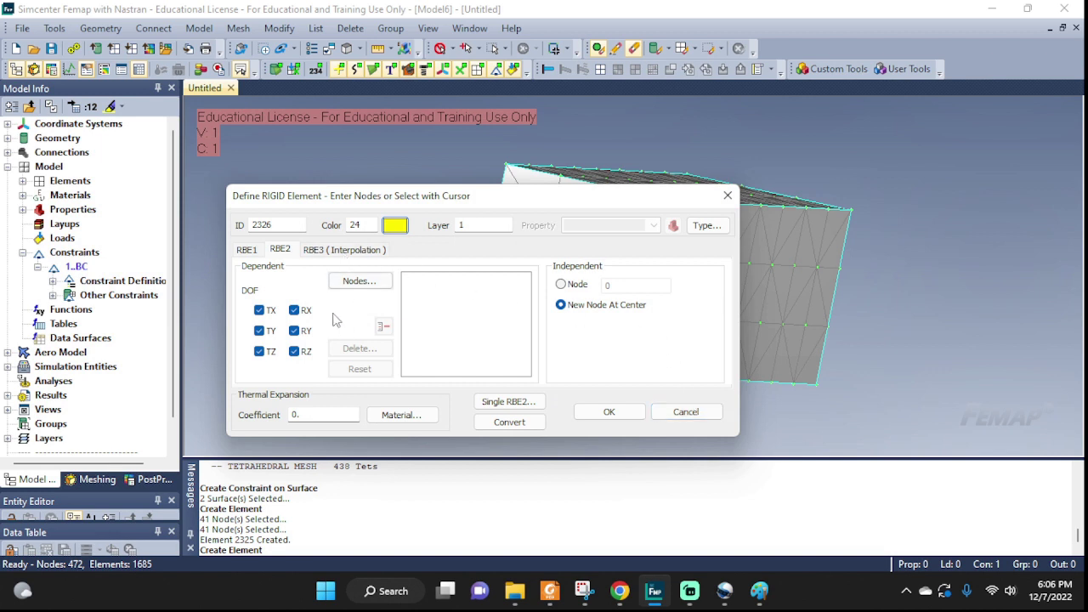
Step: Switch the rigid element to RBE3 interpolation and pick the block's free end face for the independent nodes, using the on Surface selection method
left_click(317, 251)
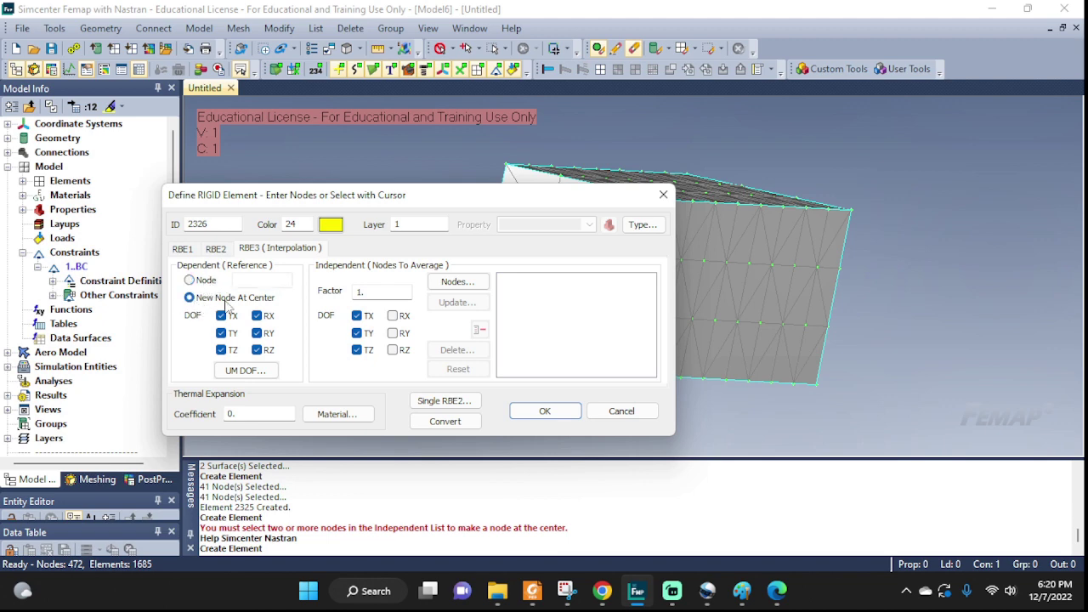
left_click(458, 281)
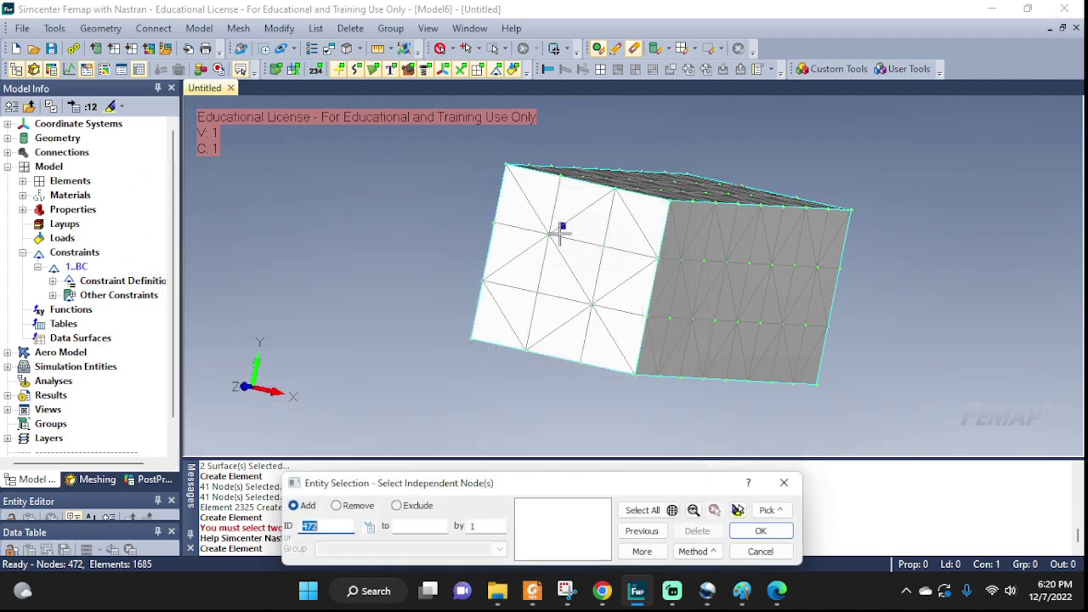
left_click(696, 551)
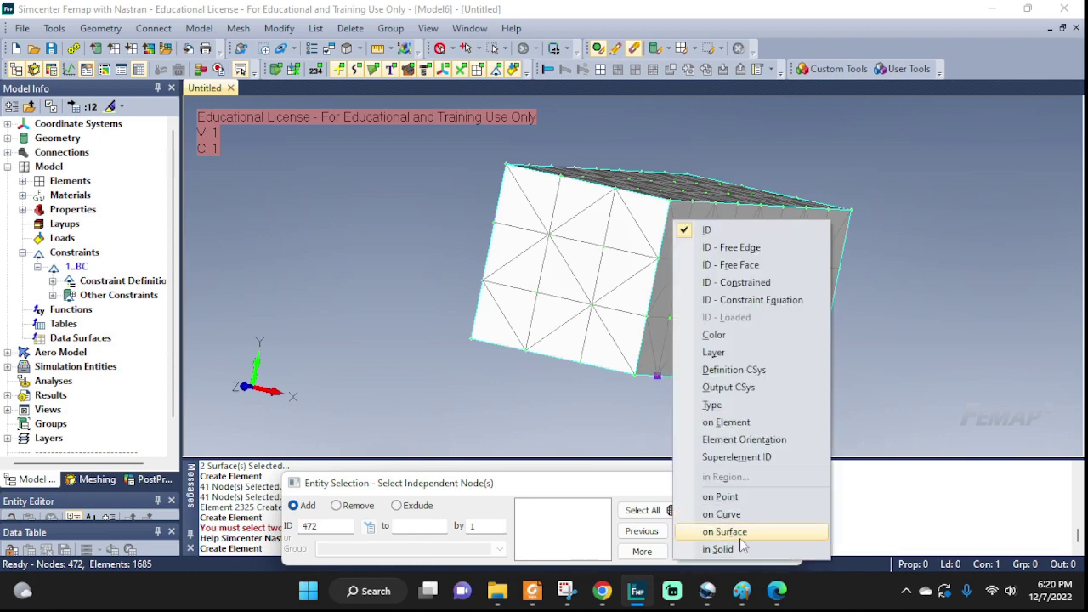
left_click(722, 533)
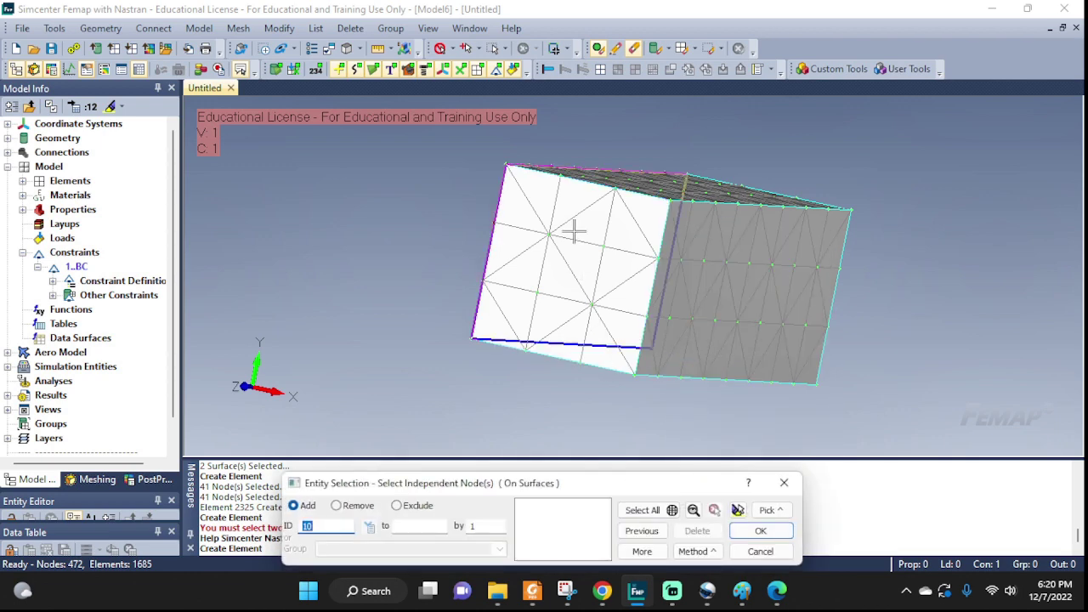
left_click(571, 269)
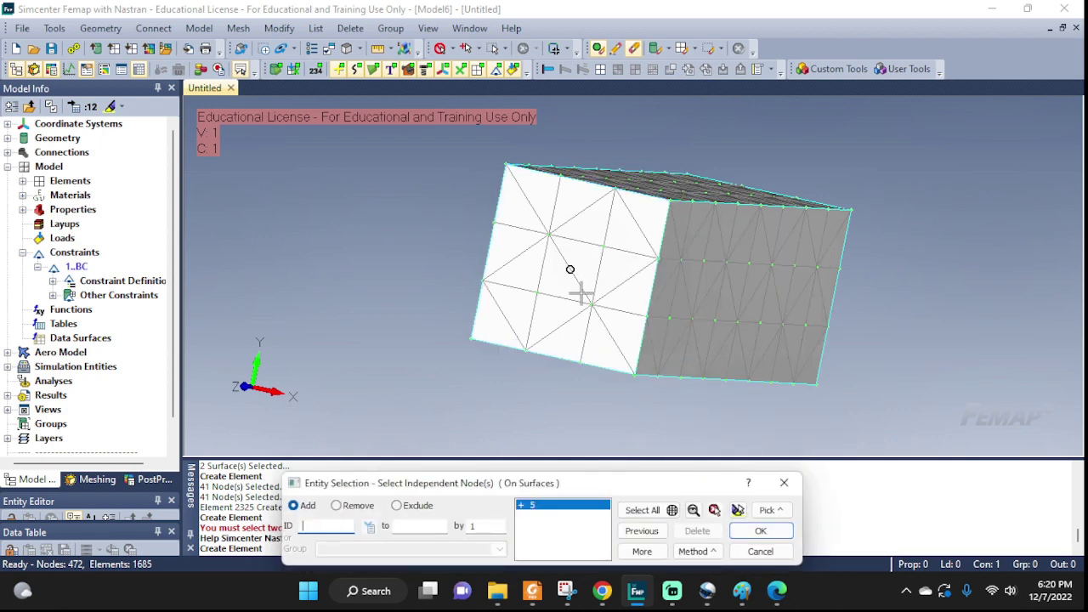
Step: Preview and accept the face's nodes, create the RBE3 with a new dependent node at the center, and finish element creation
left_click(738, 510)
middle_click_drag(910, 255, 866, 271)
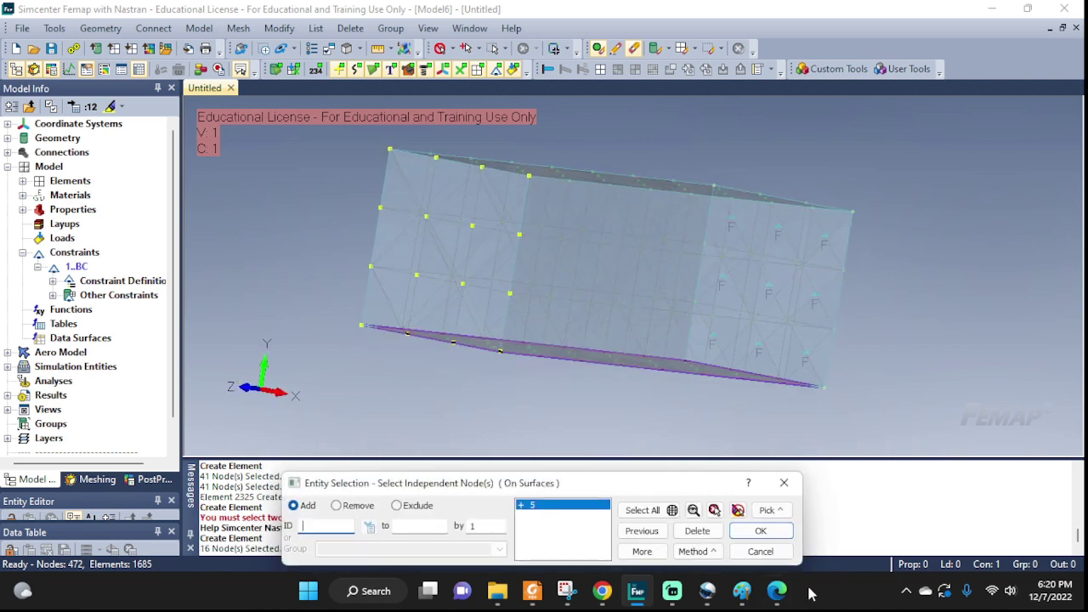
left_click(761, 531)
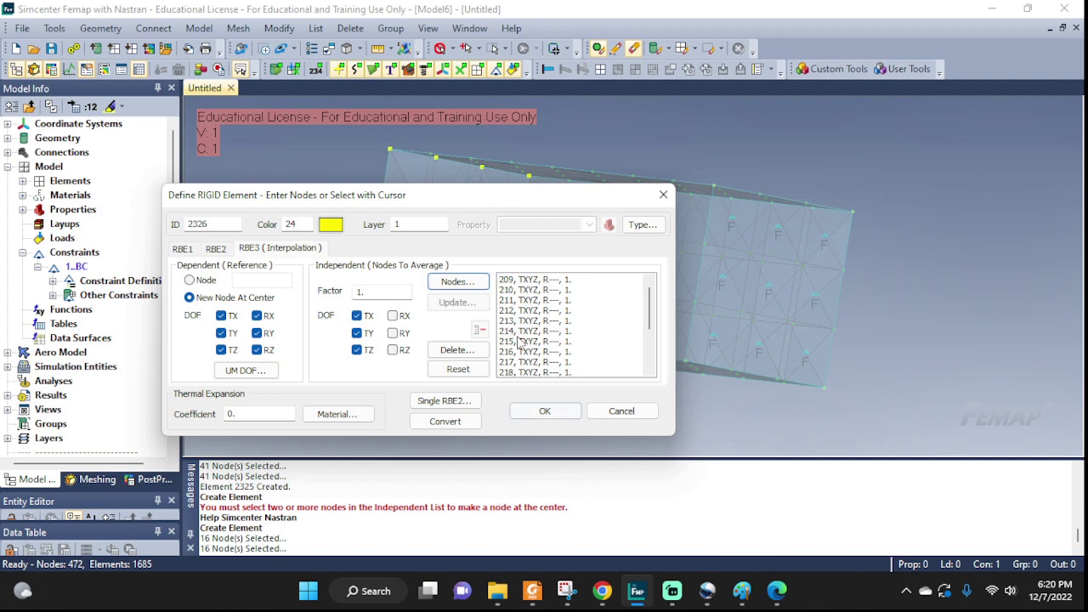
left_click(545, 411)
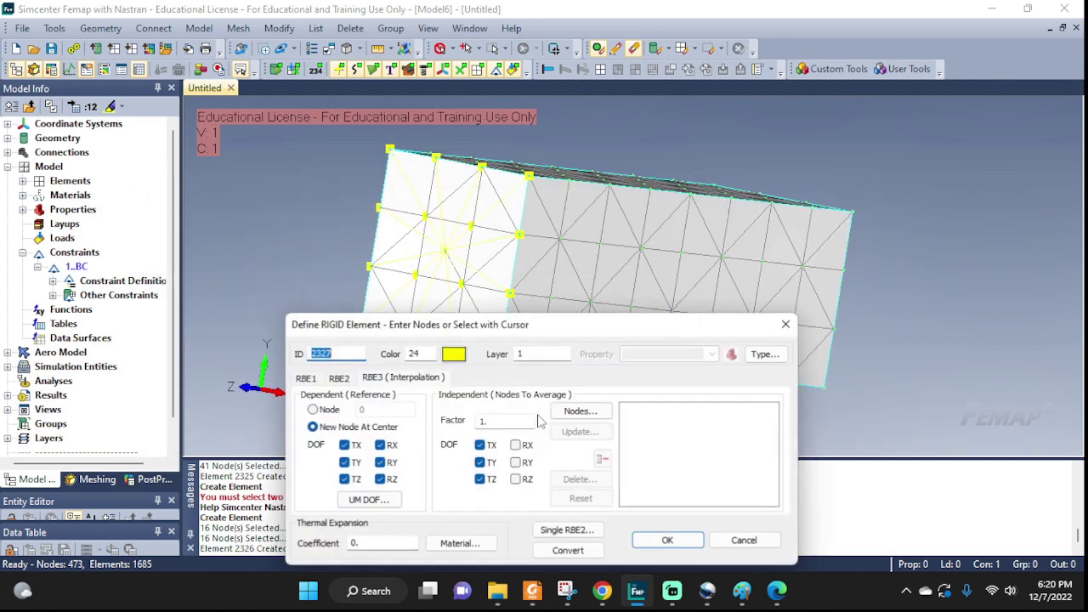
left_click(745, 541)
Step: Examine the RBE3 connections on the block's end face and compare them with the cylinder's RBE2 element
scroll(454, 238, "up", 5)
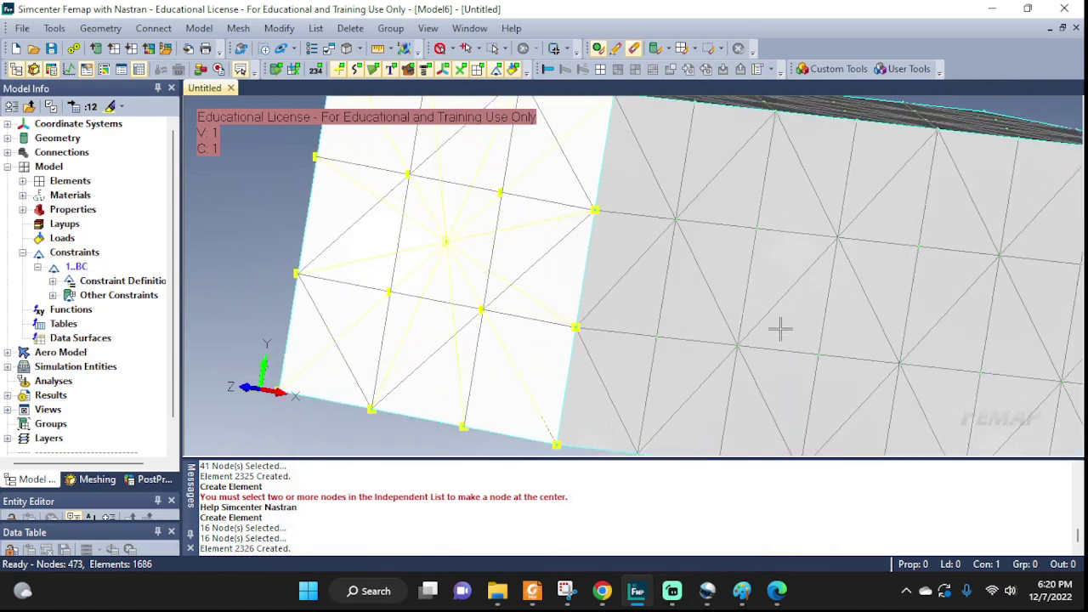
middle_click_drag(780, 327, 855, 327)
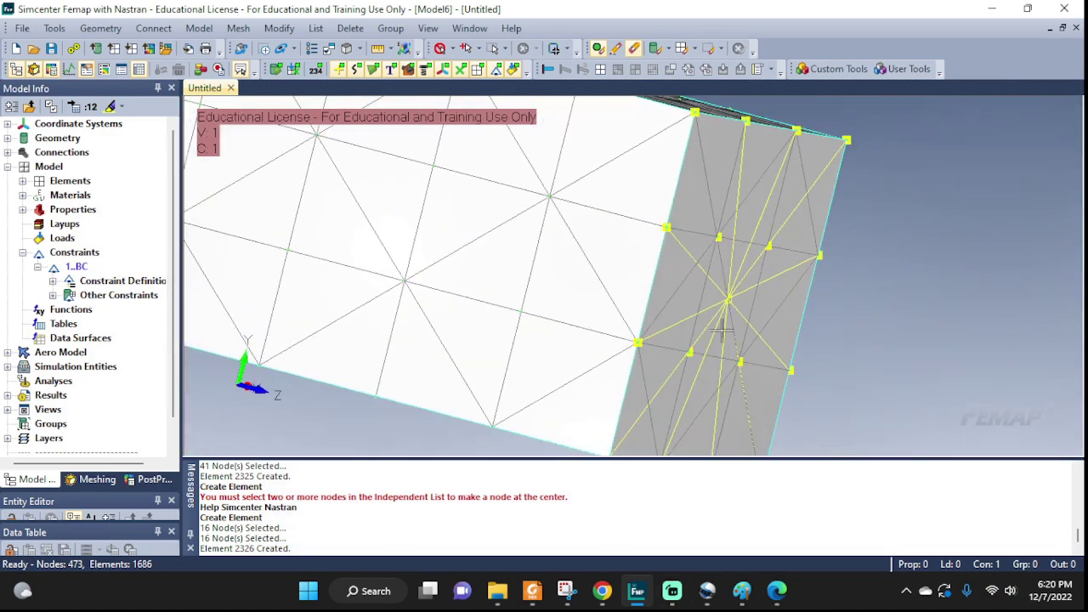
middle_click_drag(722, 324, 815, 325)
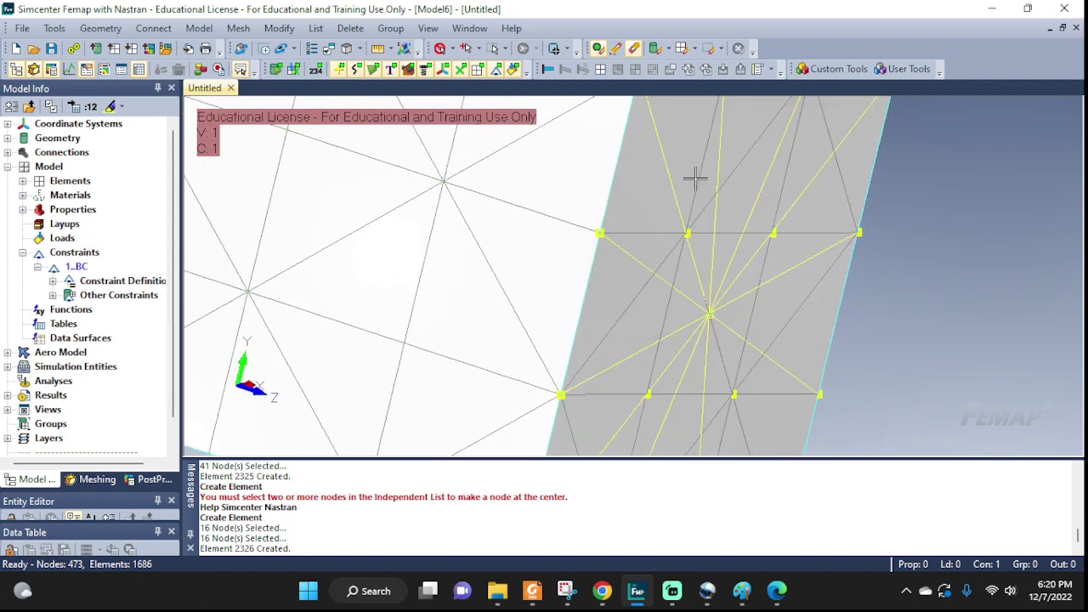
scroll(799, 337, "down", 5)
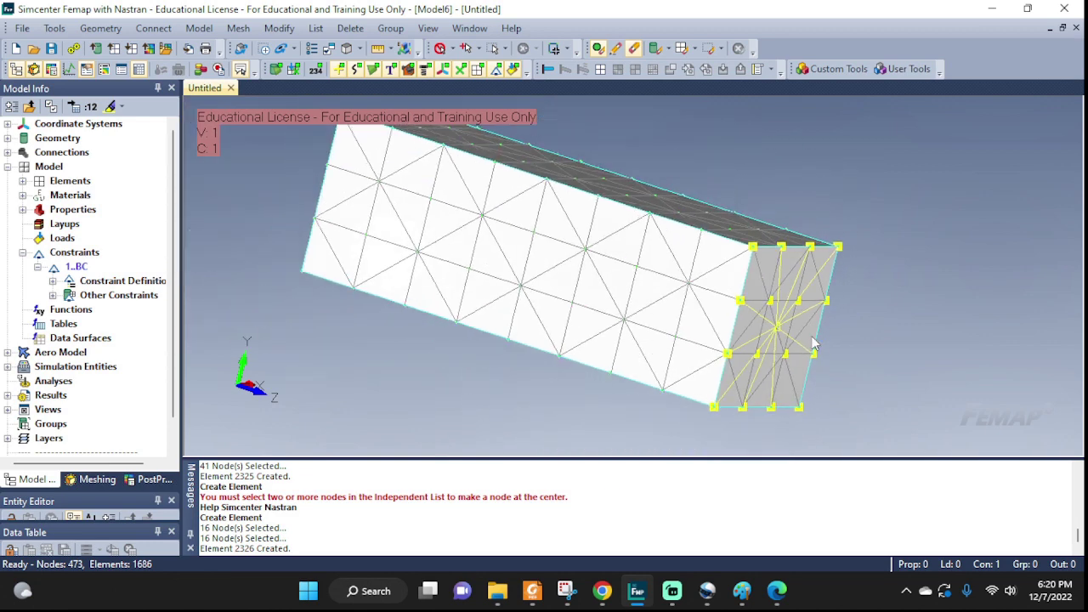
middle_click_drag(846, 368, 661, 354)
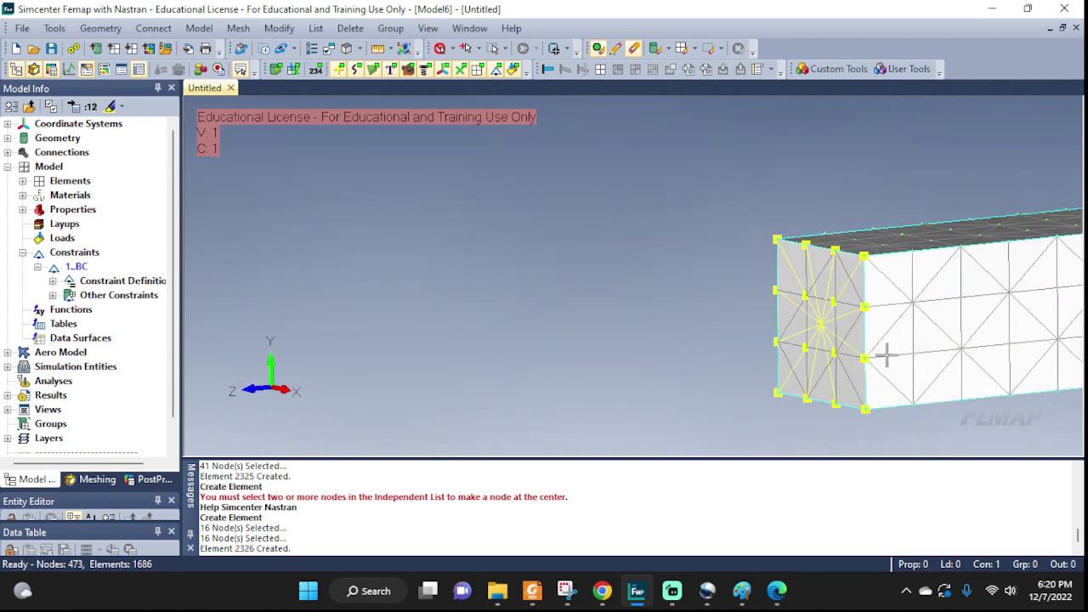
middle_click_drag(887, 357, 608, 355)
middle_click_drag(573, 405, 687, 341)
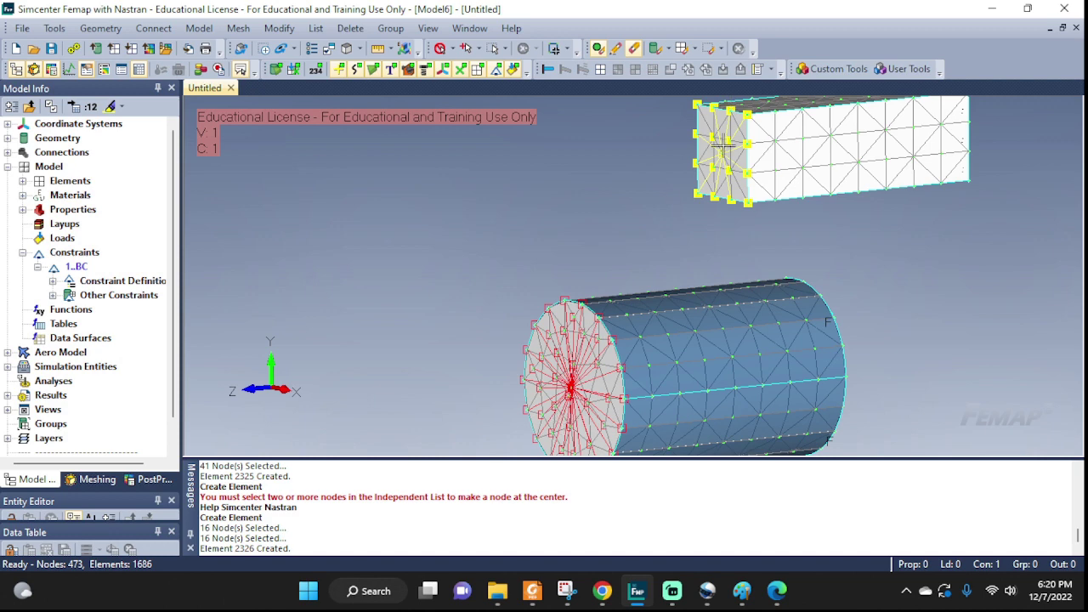
middle_click_drag(782, 219, 620, 164)
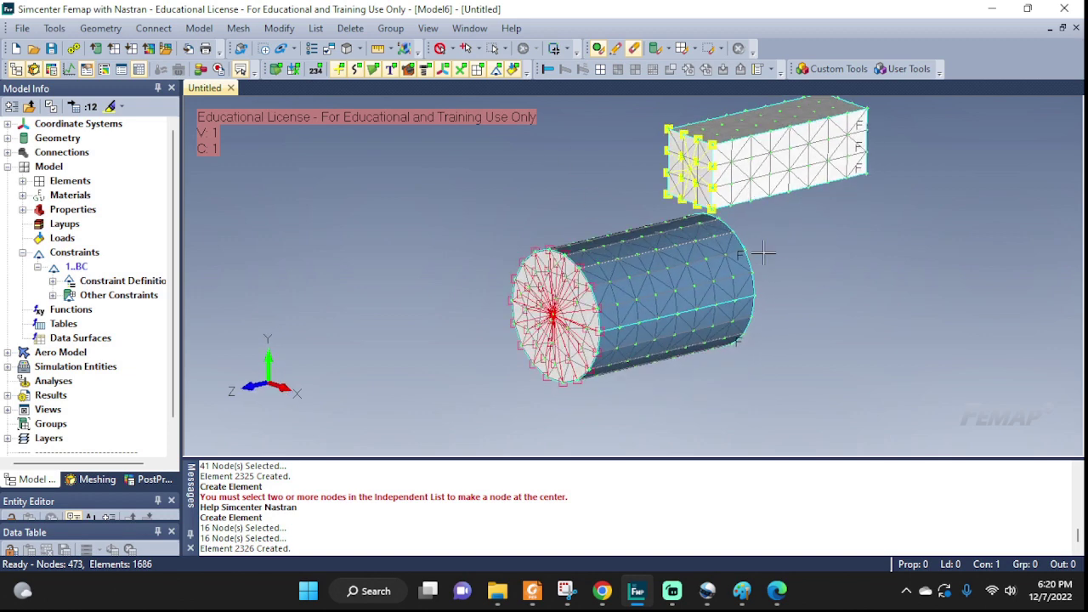
Step: Create a Simcenter Nastran static analysis set titled 1, run the analysis, and close the analysis monitor
left_click(238, 28)
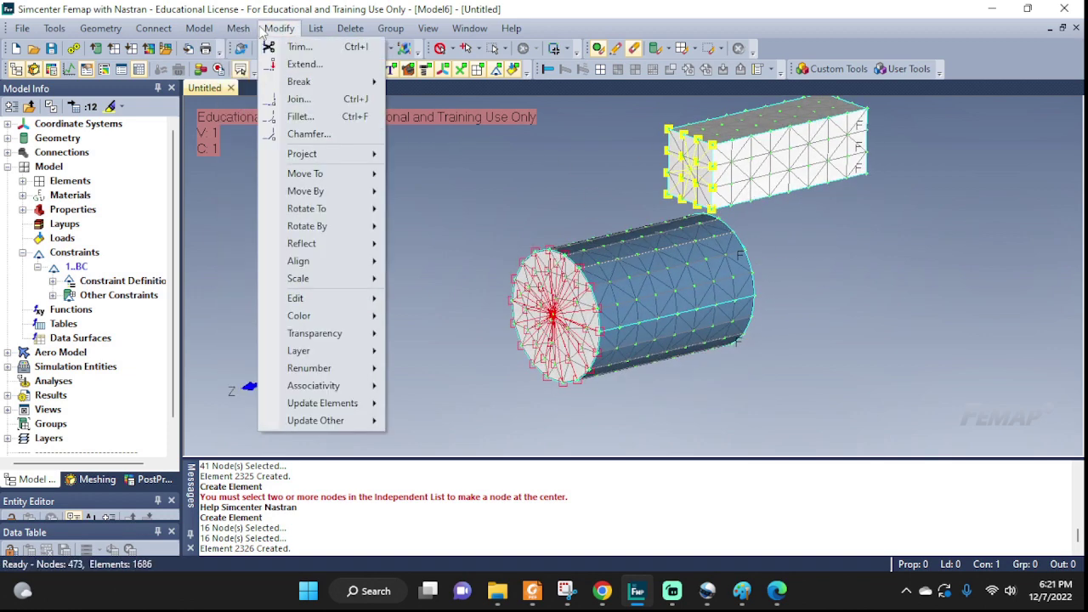
mouse_move(199, 28)
left_click(271, 191)
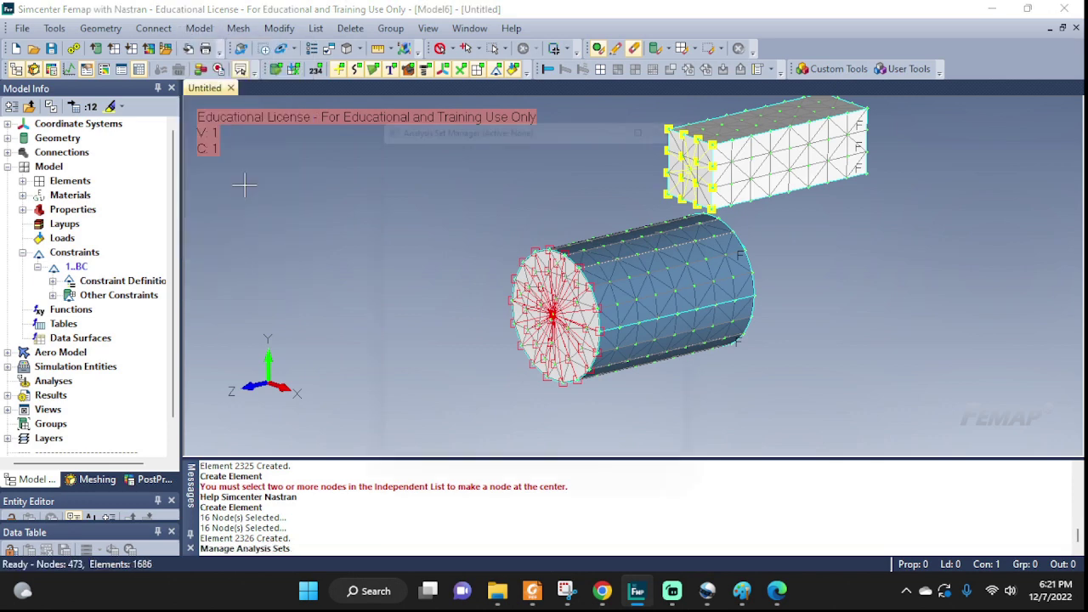
left_click(672, 426)
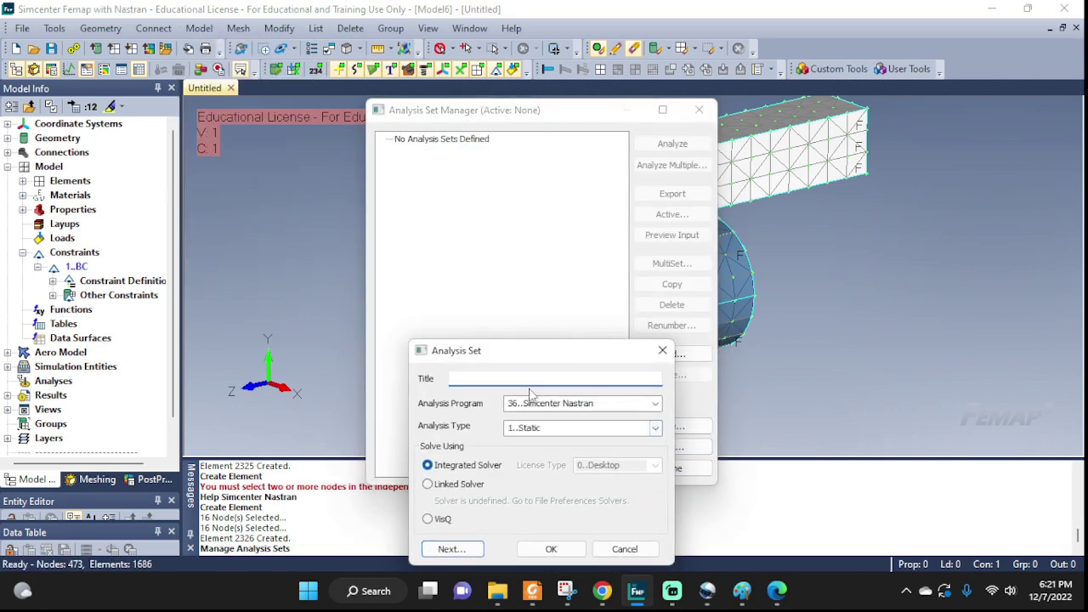
type("1")
left_click(550, 548)
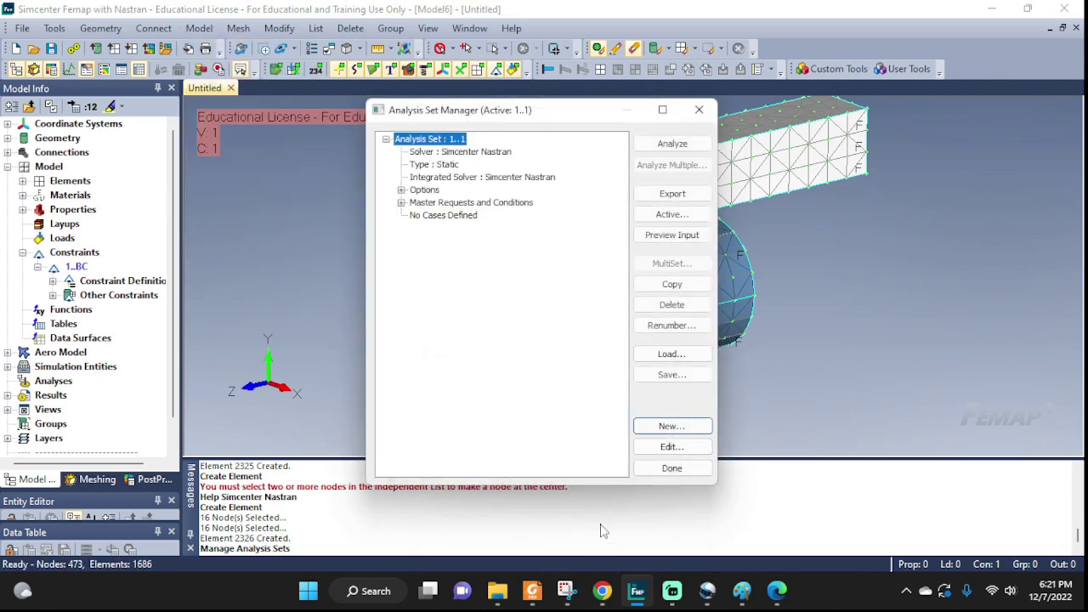
left_click(672, 145)
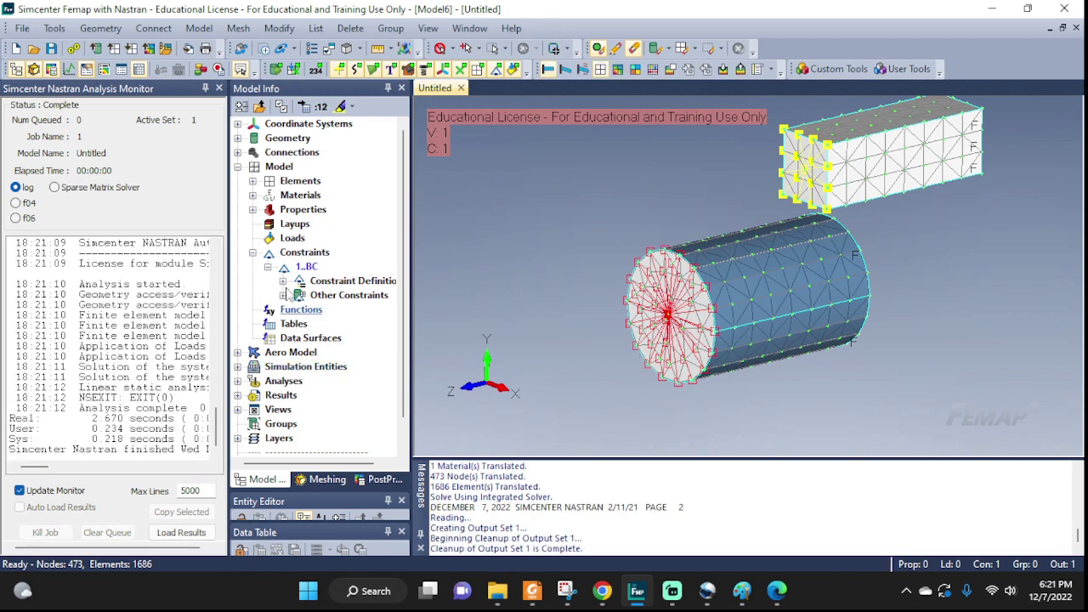
left_click(219, 88)
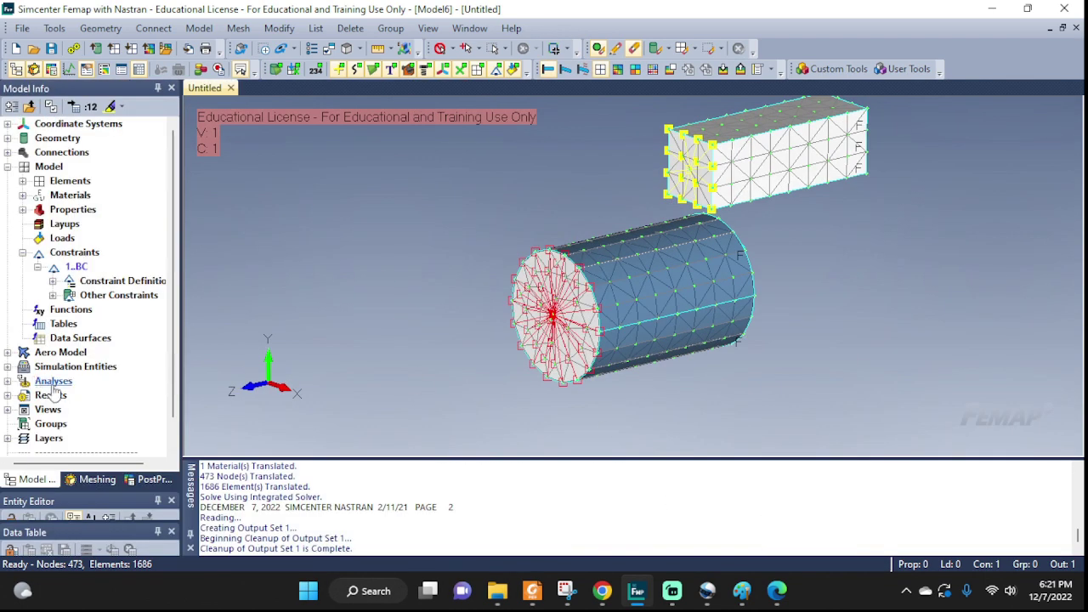
Step: Delete analysis set 1 from the model
left_click(7, 381)
right_click(56, 395)
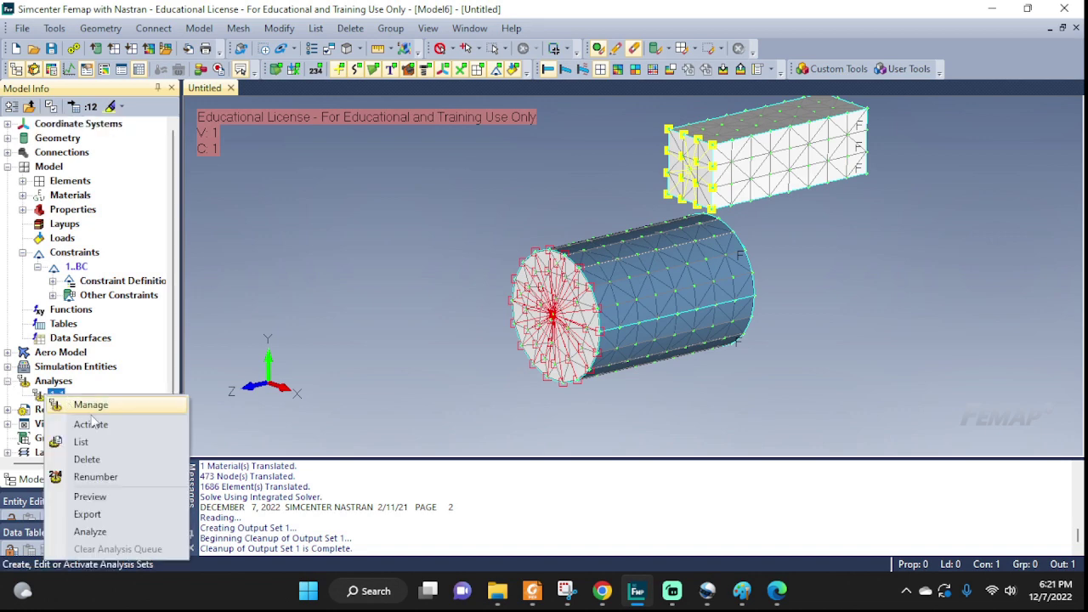
left_click(89, 459)
left_click(612, 315)
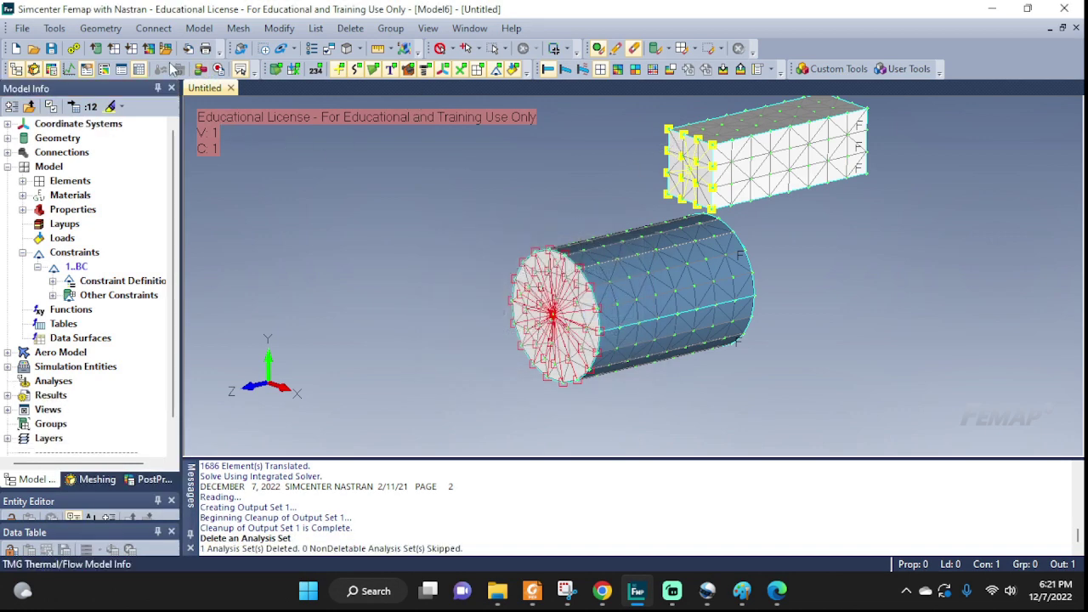
Step: Start a nodal load and create a new load set titled F
left_click(199, 28)
mouse_move(306, 159)
left_click(370, 196)
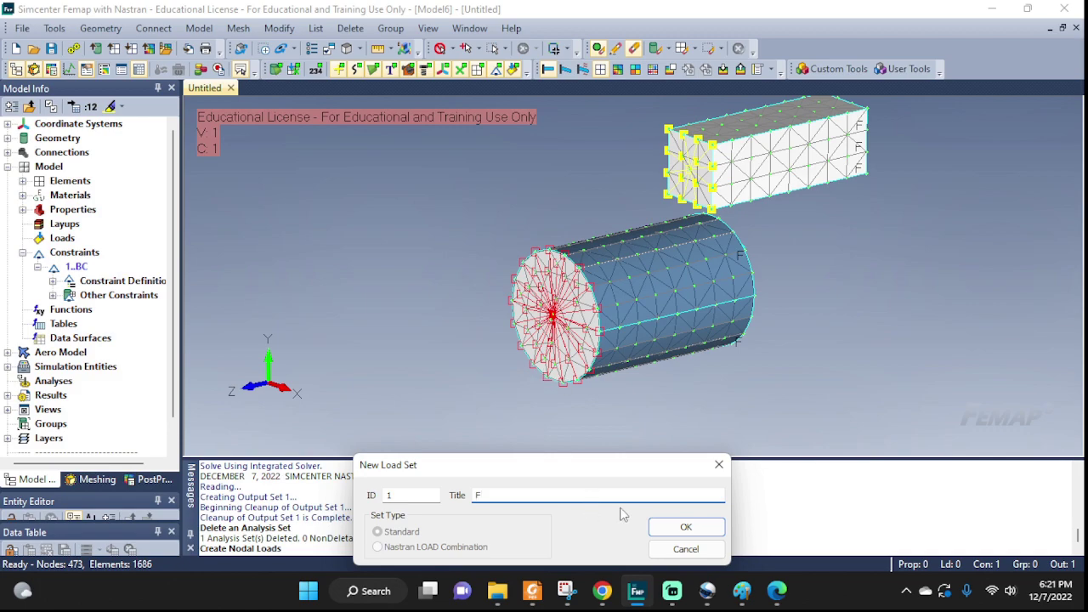
left_click(686, 527)
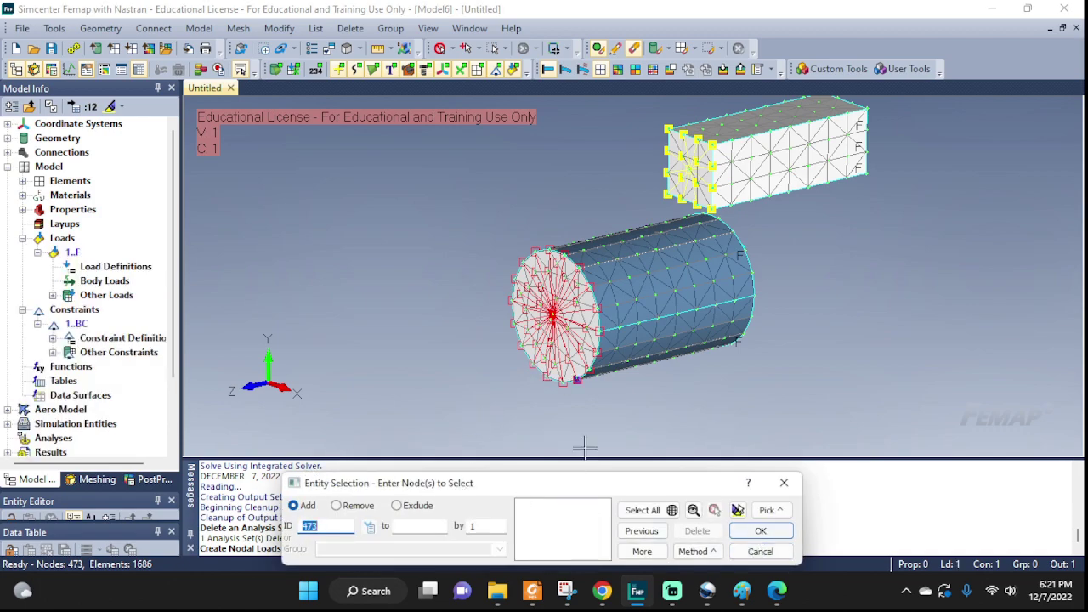
Step: Select the RBE2 center node on the cylinder's end face and the RBE3 center node on the block's end face for the nodal load
scroll(550, 317, "up", 10)
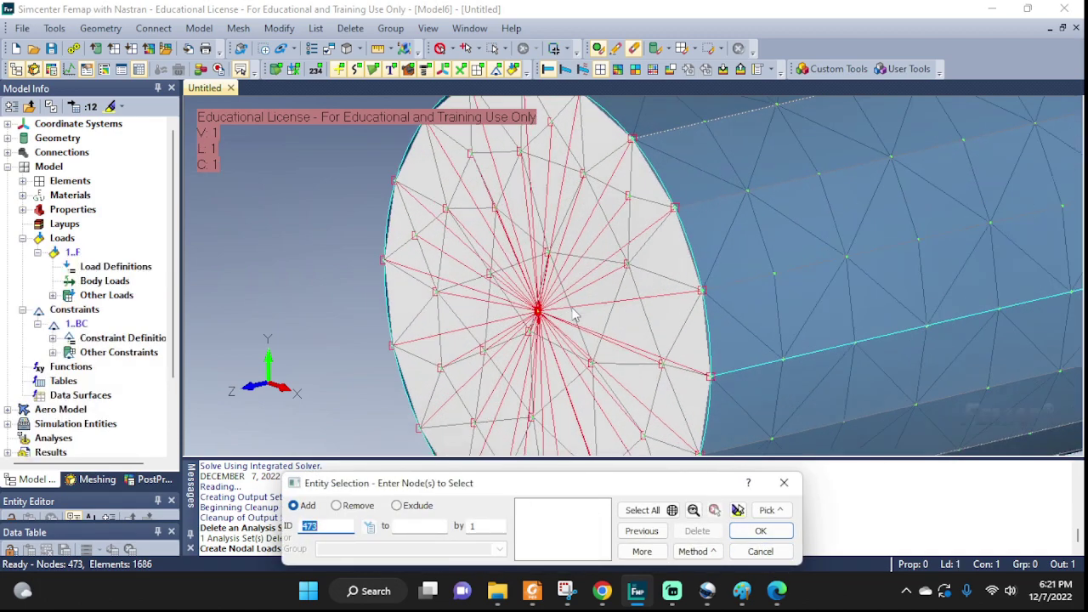
scroll(550, 317, "up", 3)
left_click(551, 318)
scroll(550, 317, "down", 6)
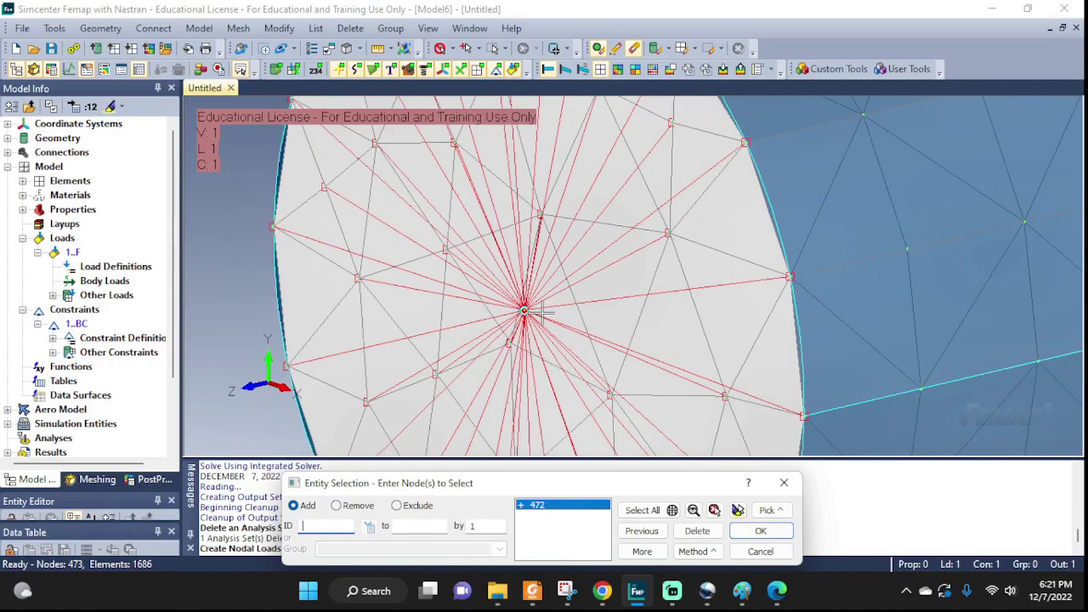
scroll(550, 317, "down", 5)
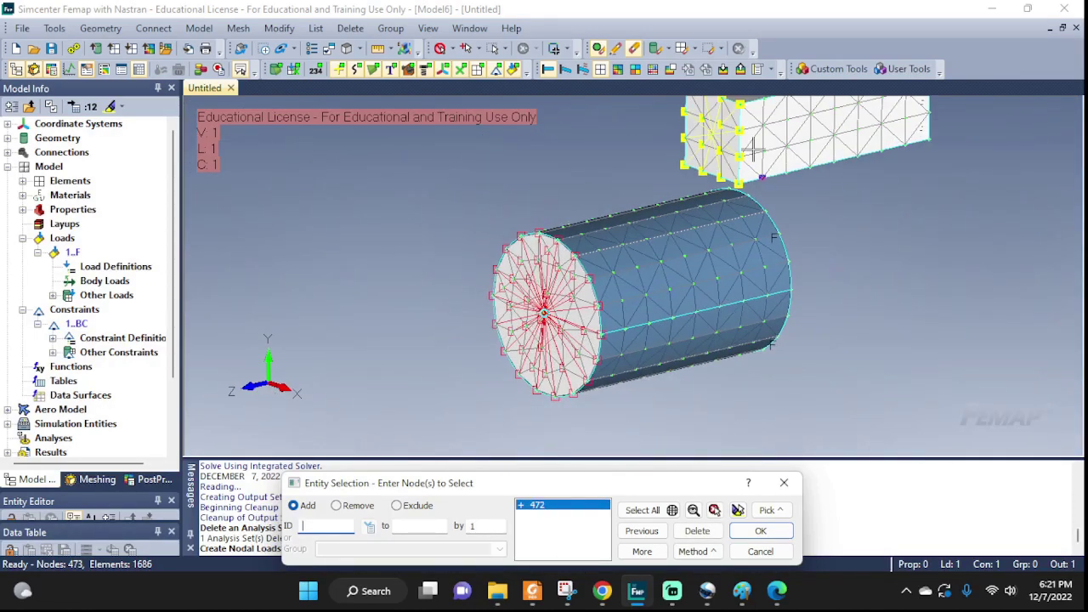
scroll(753, 137, "up", 8)
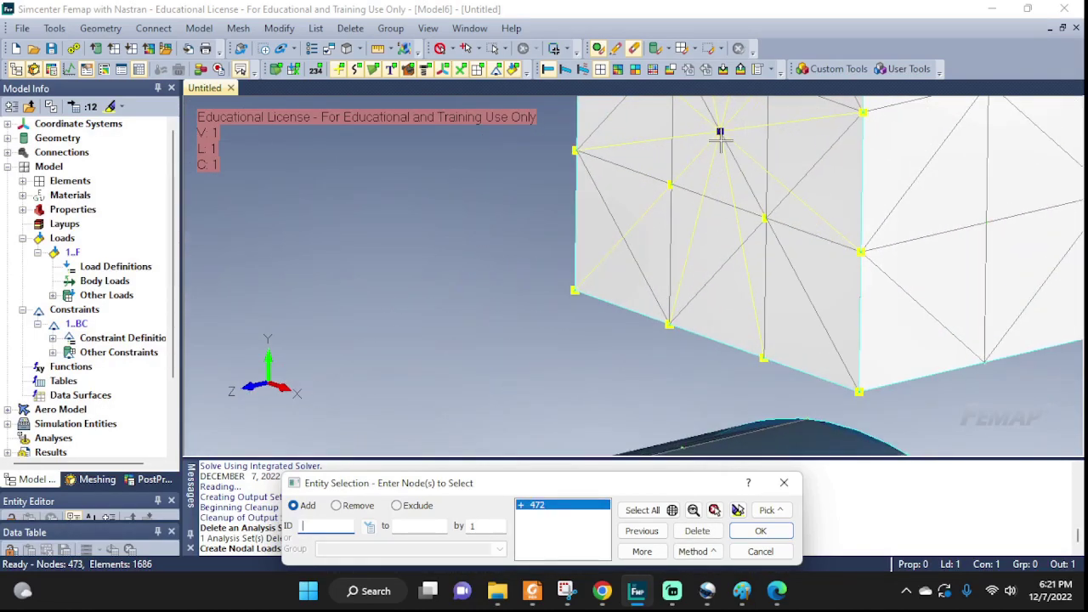
left_click(720, 130)
scroll(736, 352, "down", 5)
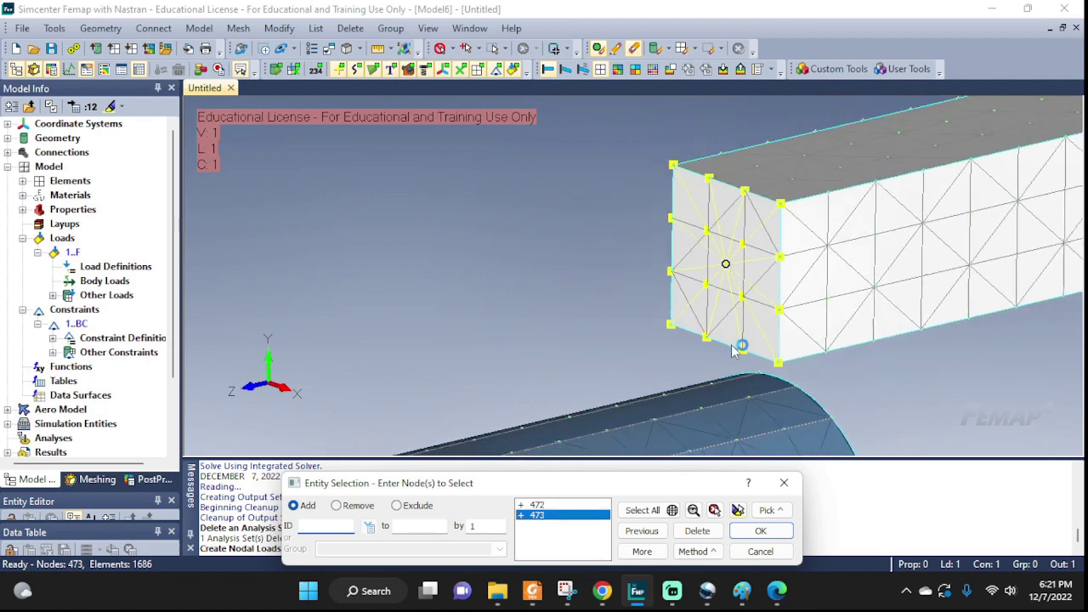
scroll(735, 351, "down", 3)
middle_click_drag(745, 350, 775, 179)
left_click(759, 531)
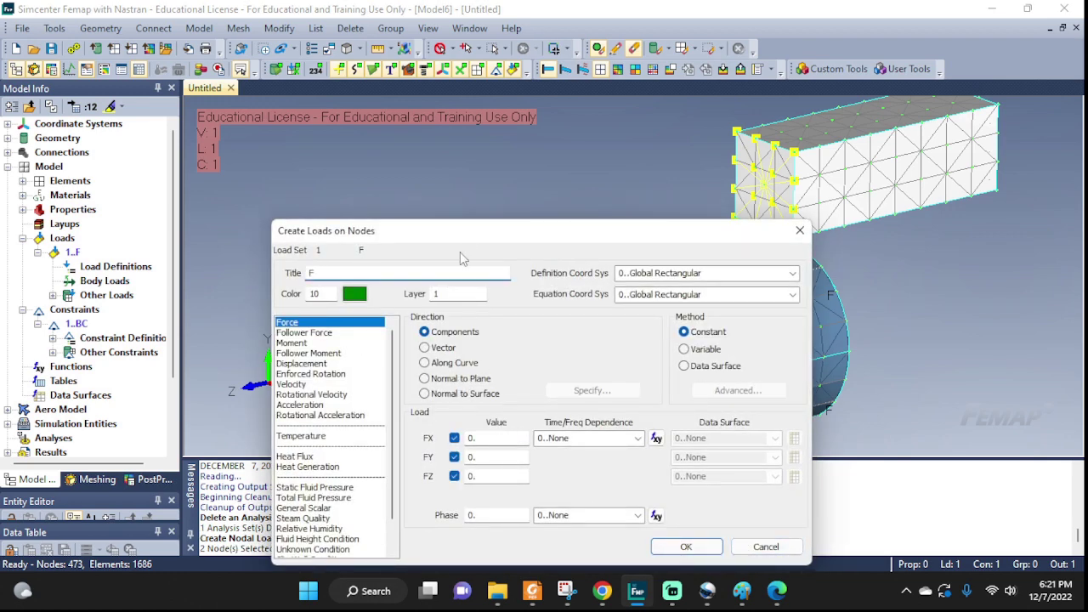
Step: Apply a constant force with an FY component of -100 to the two selected center nodes and finish load creation
left_click_drag(473, 231, 573, 361)
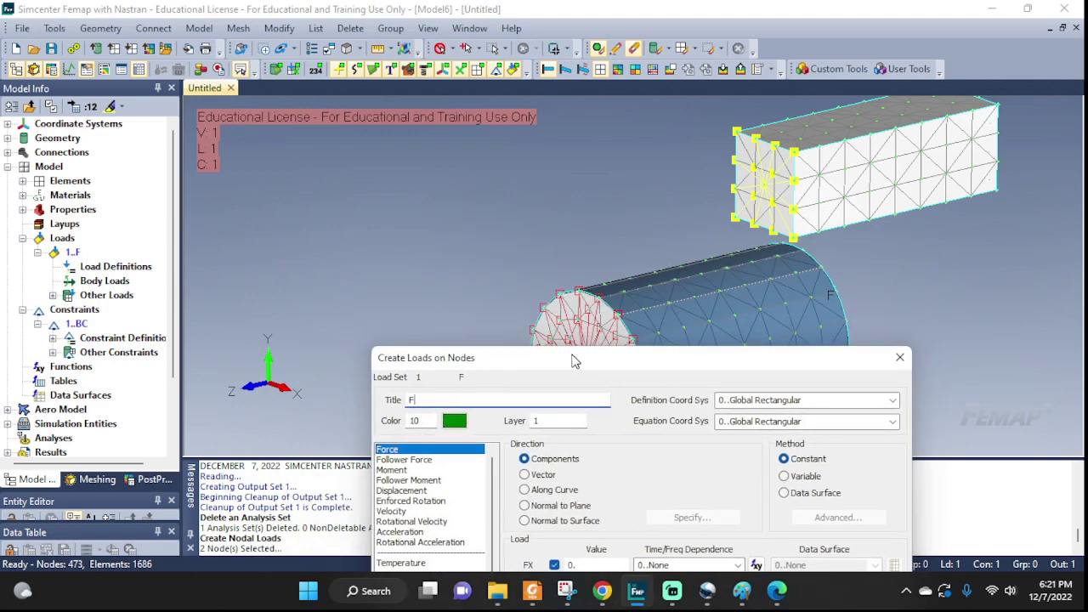
middle_click_drag(733, 292, 721, 346)
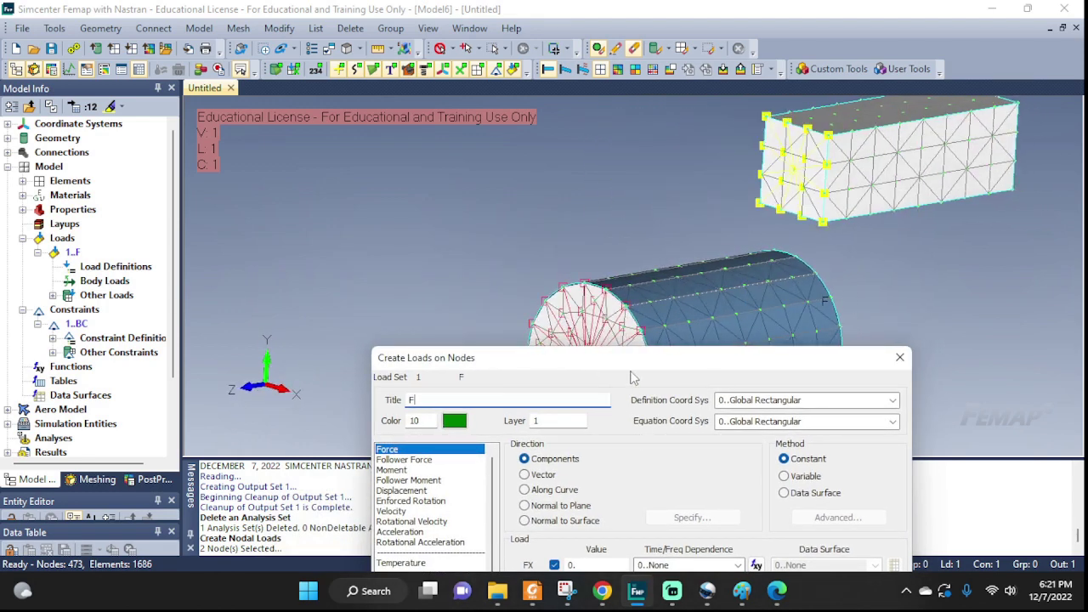
left_click_drag(632, 373, 520, 196)
left_click(474, 408)
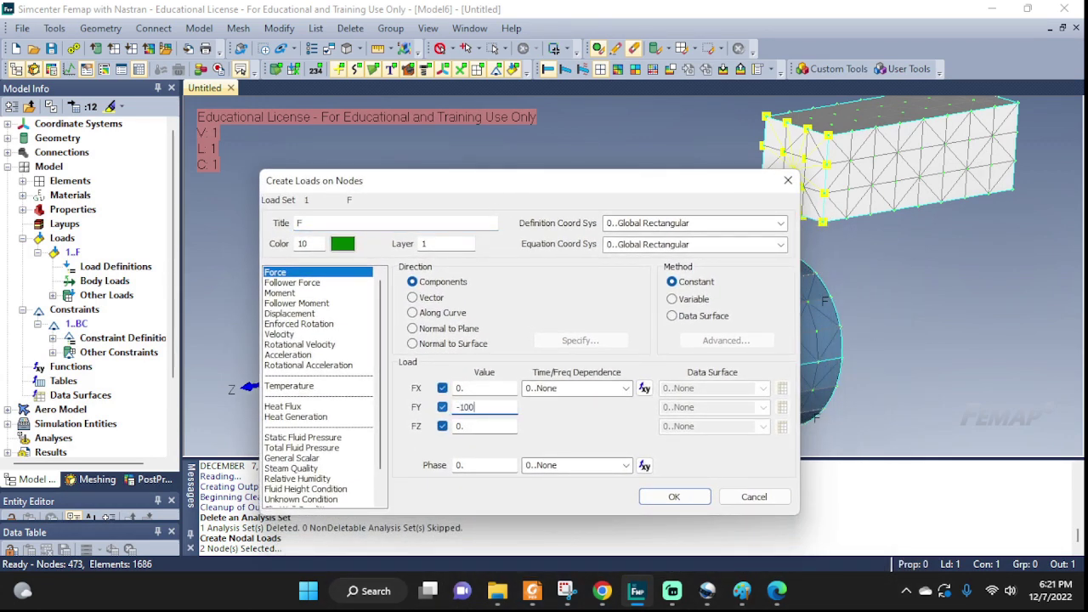
left_click(690, 498)
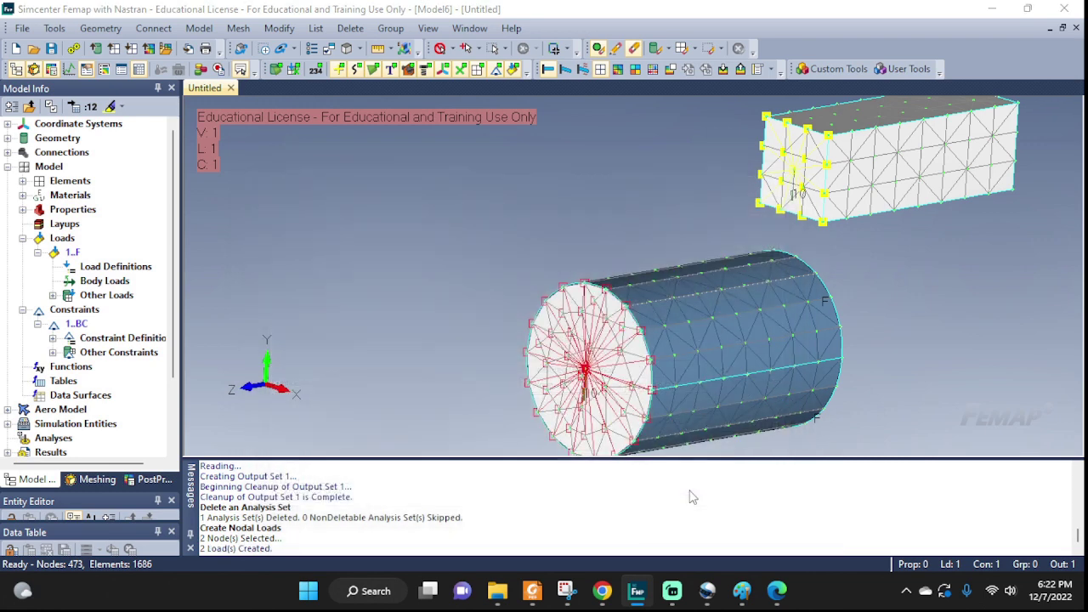
left_click(760, 552)
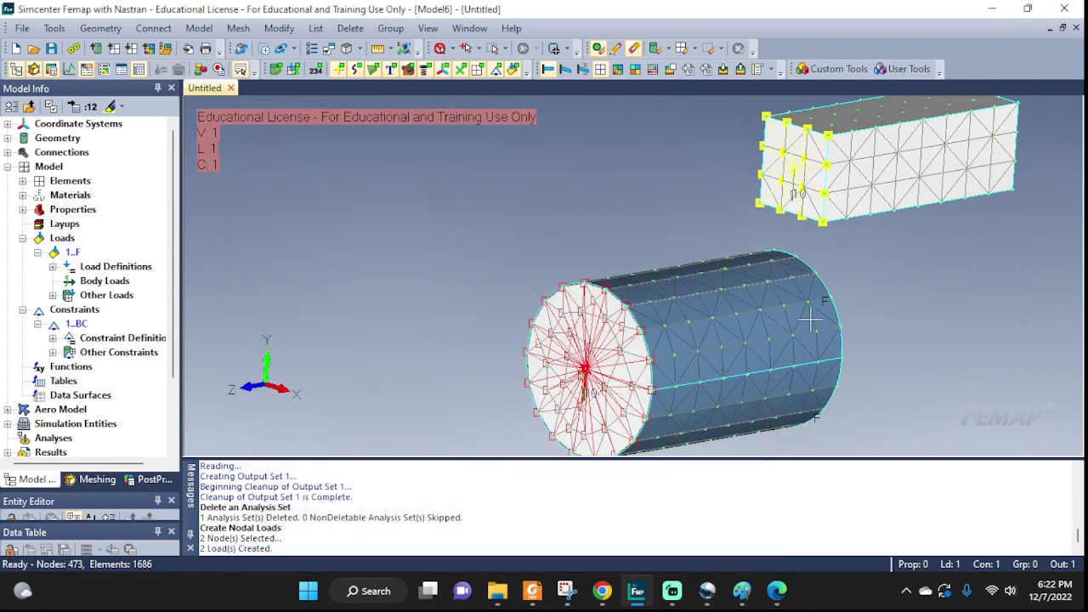
Step: Create a Simcenter Nastran static analysis set titled 1 with the integrated solver and run it on the loaded model
middle_click_drag(811, 319, 764, 310)
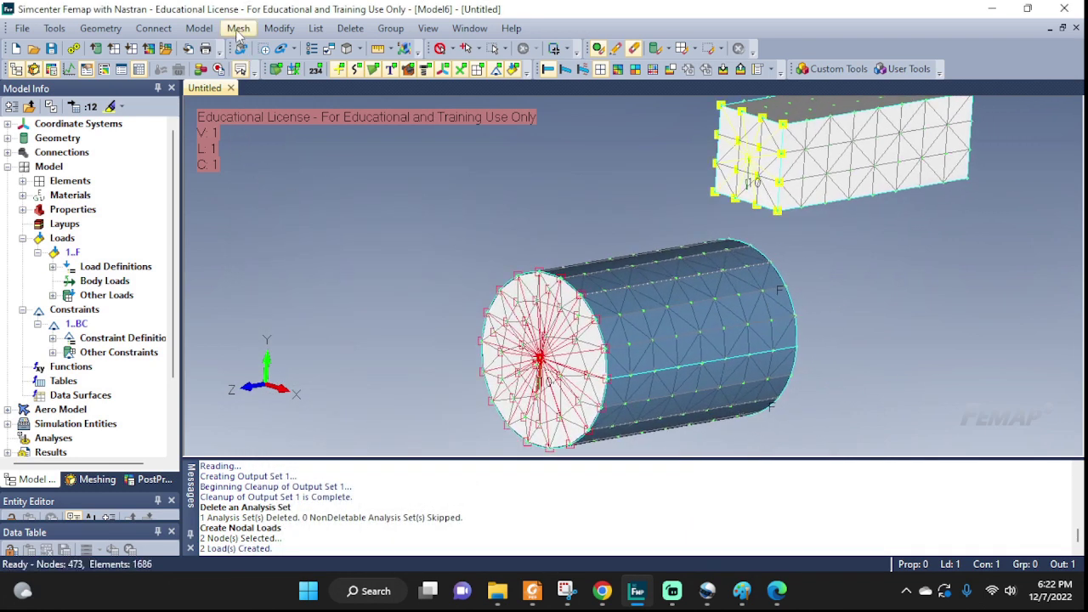
left_click(203, 28)
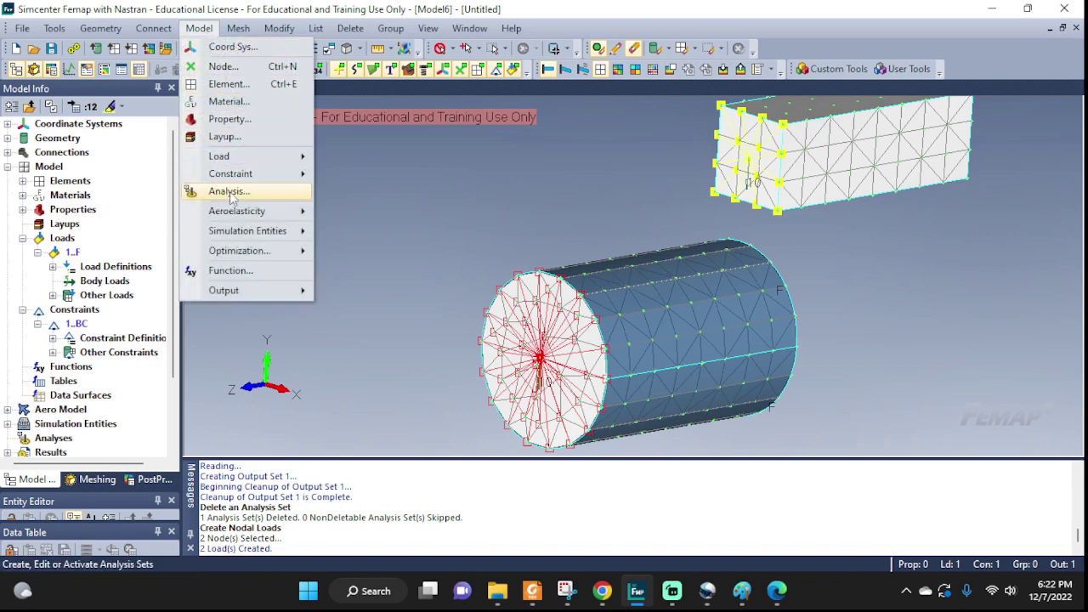
left_click(229, 193)
left_click(671, 426)
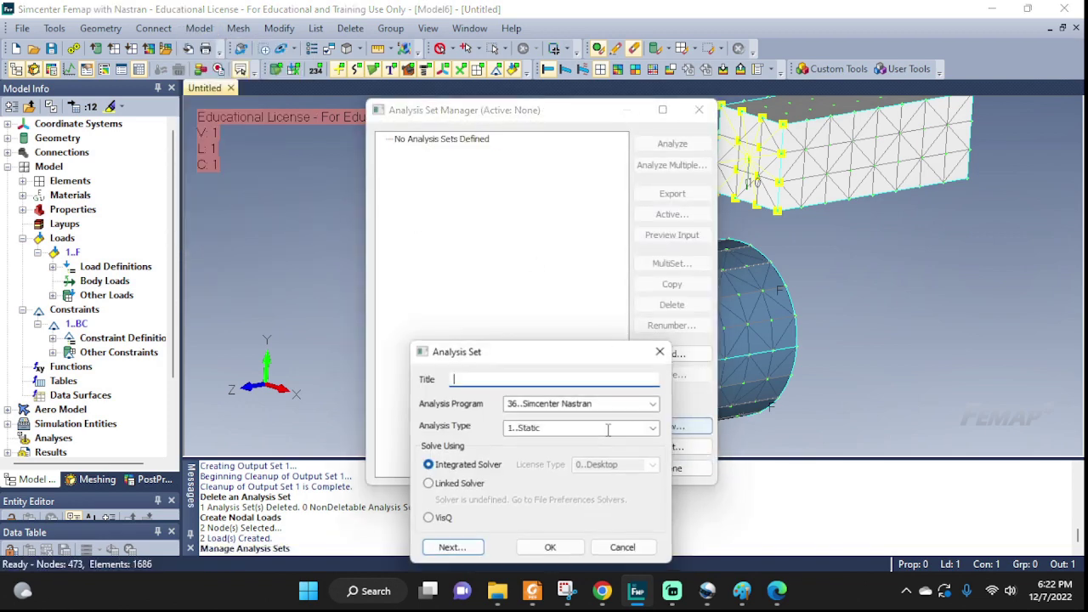
left_click(550, 548)
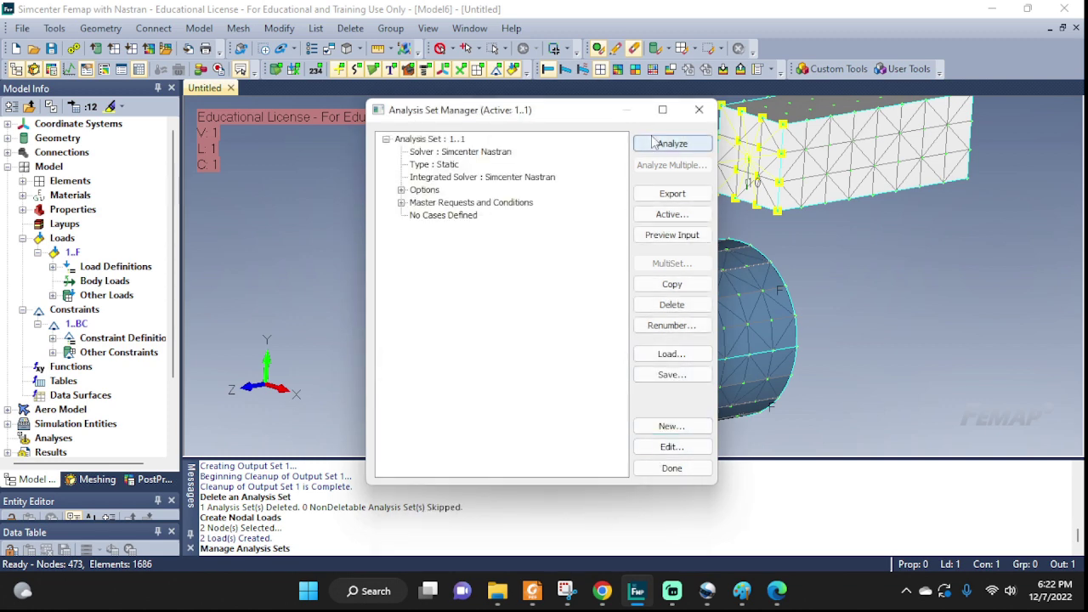
left_click(671, 143)
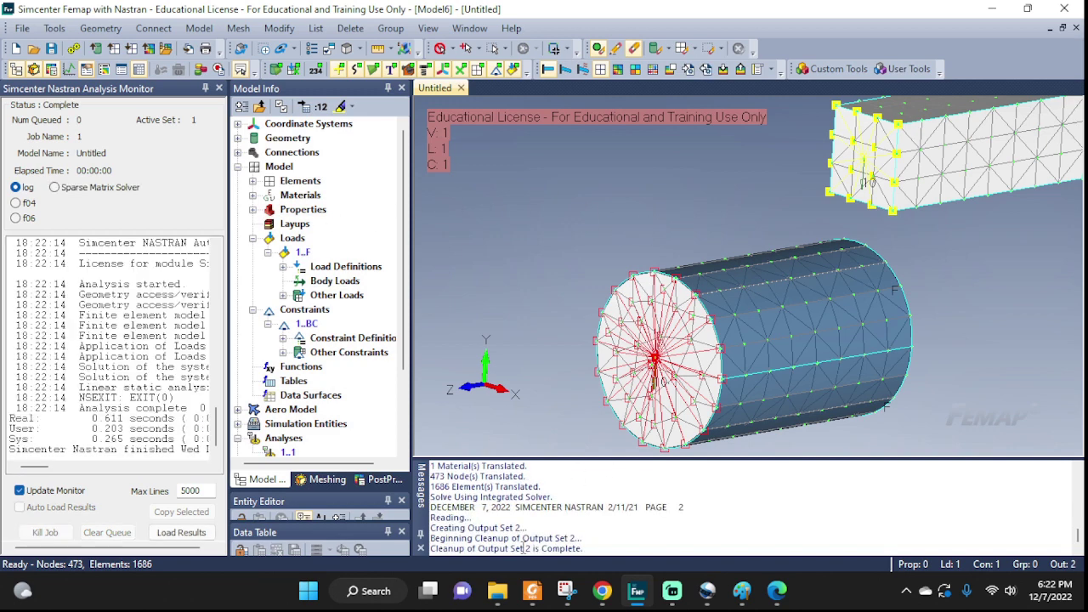
Step: Close the analysis monitor and display the deformed shape of the cylinder and block
left_click(218, 87)
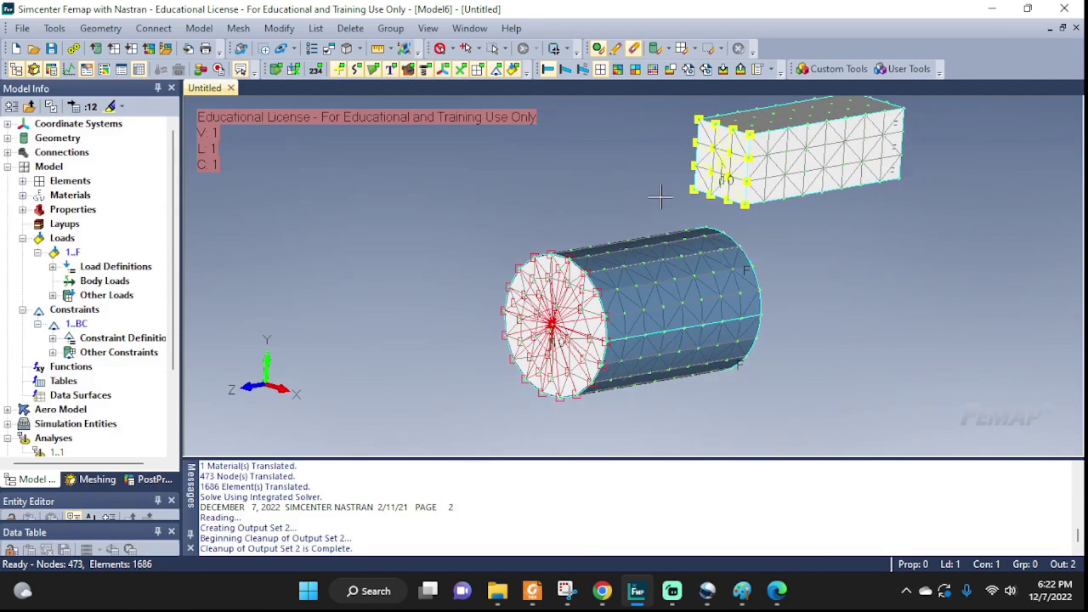
left_click(566, 69)
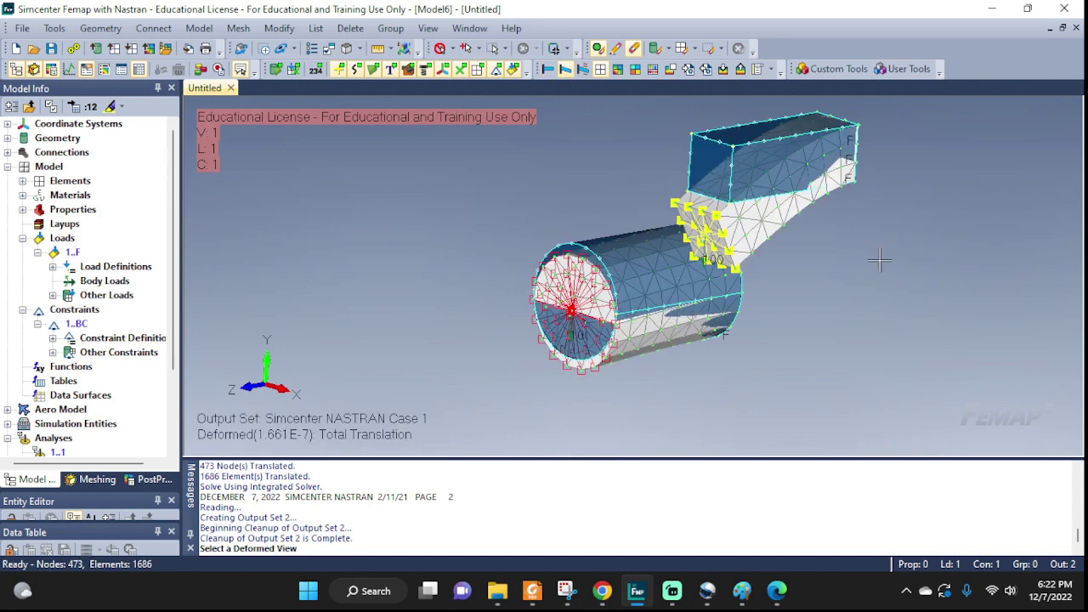
middle_click_drag(884, 266, 778, 297)
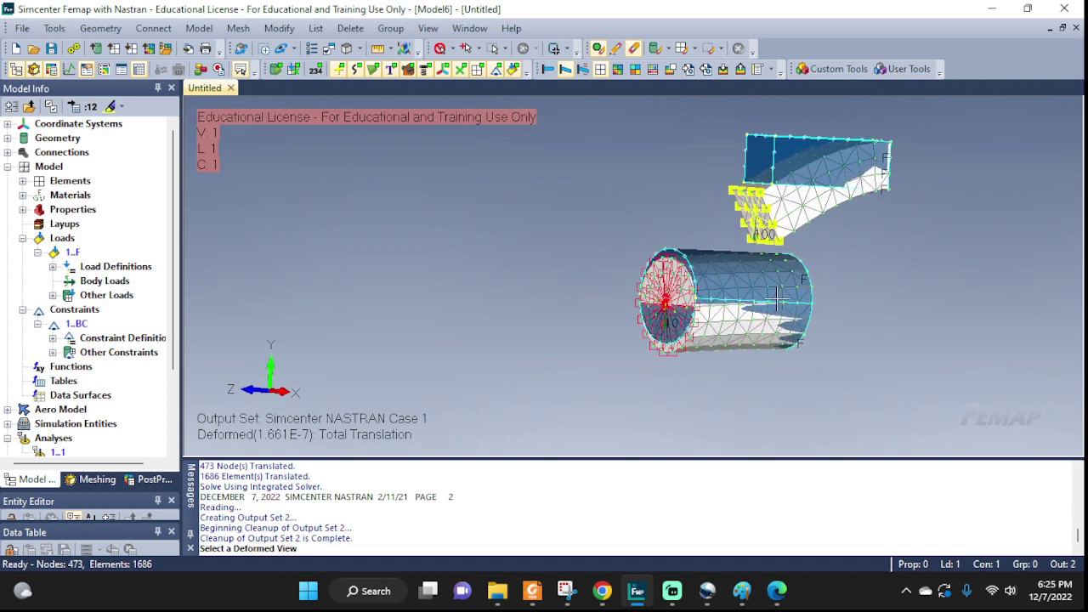
Step: Create a new freebody titled FBD1 in Freebody Only display mode for post-processing
left_click(149, 481)
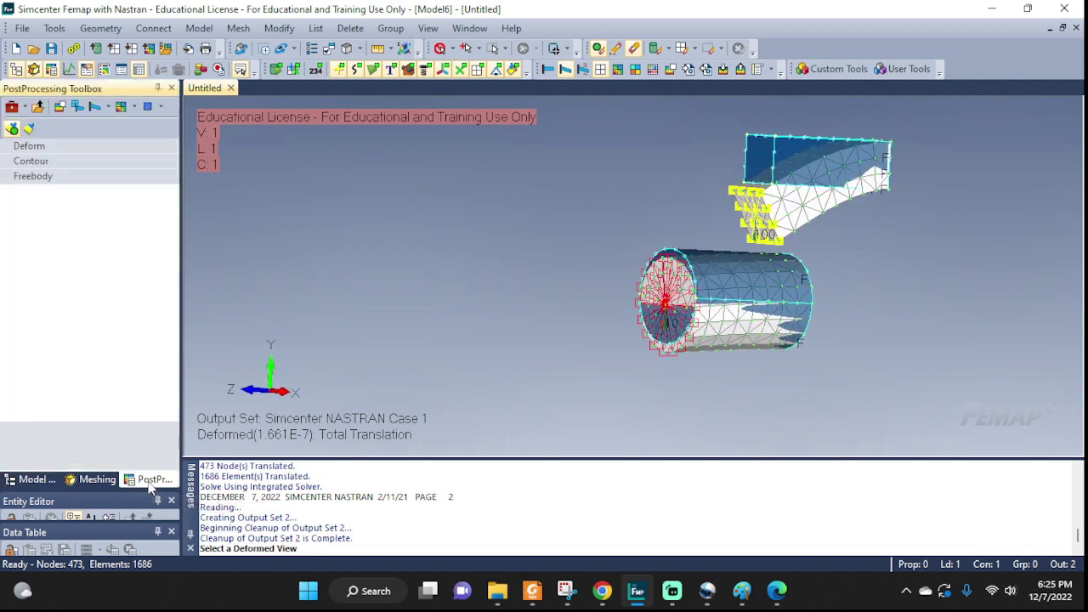
left_click(38, 179)
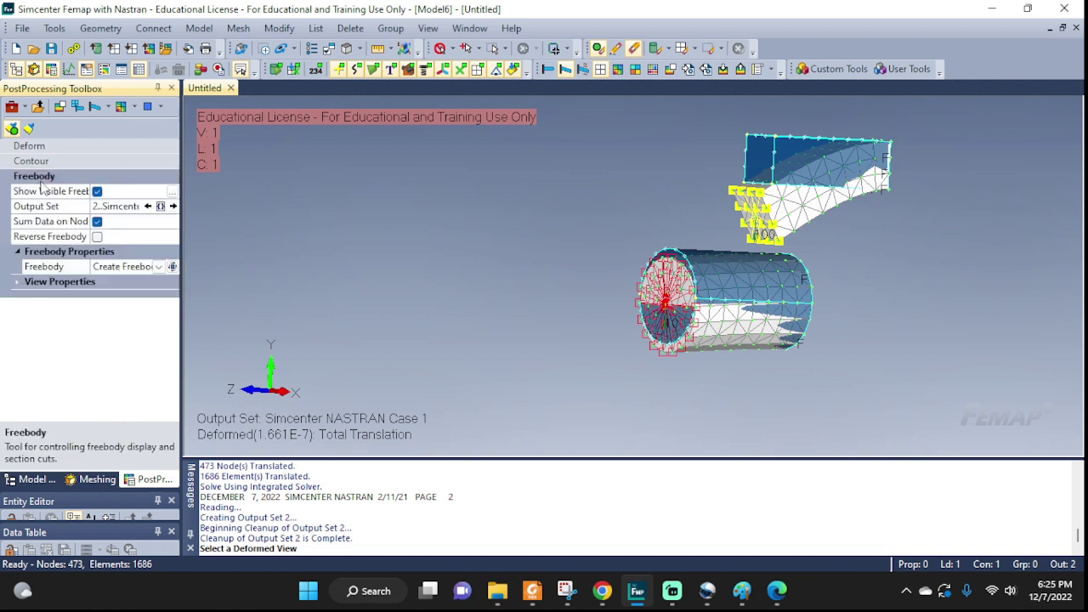
left_click(172, 266)
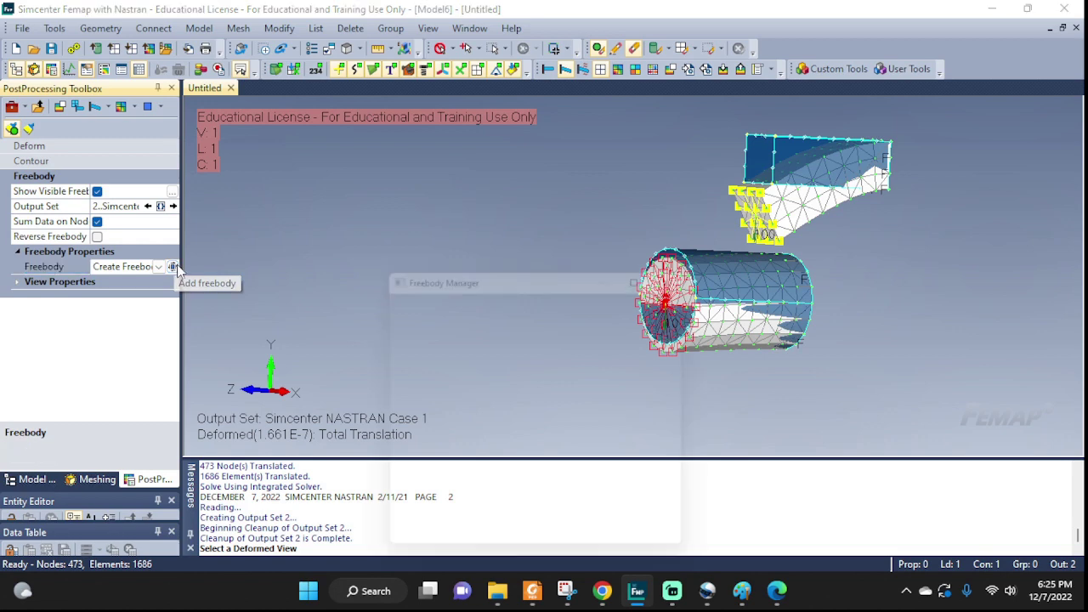
left_click(627, 319)
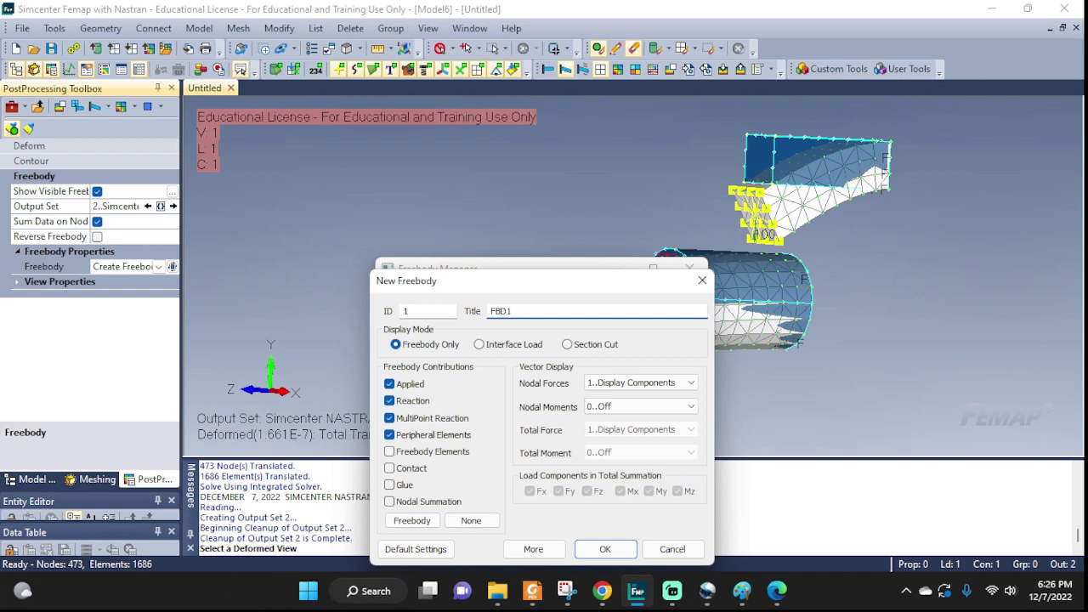
left_click(605, 548)
left_click(696, 529)
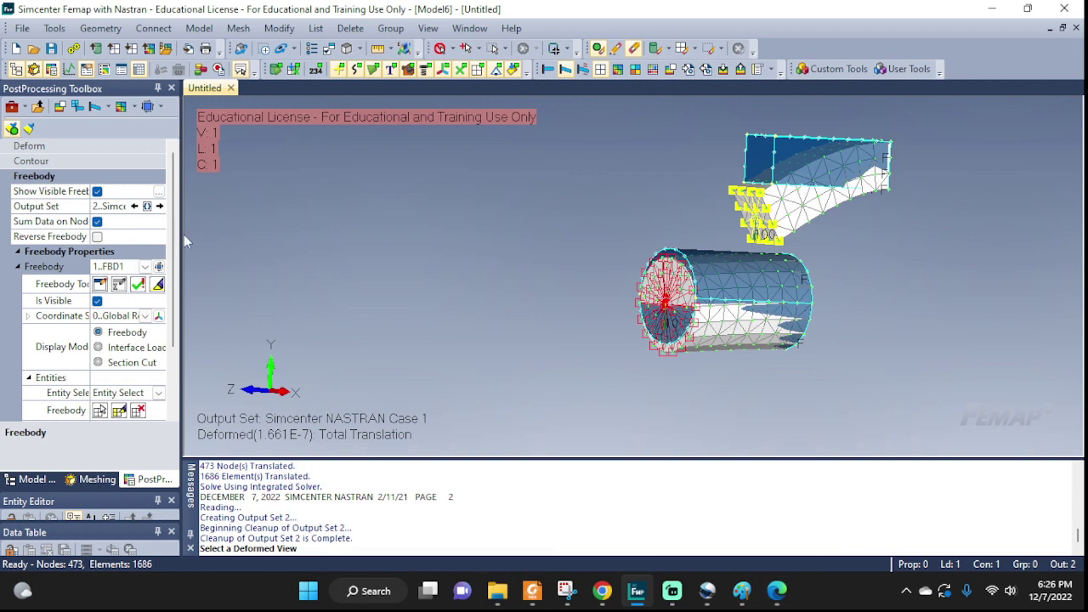
Step: Add all elements of the model to the FBD1 freebody
left_click_drag(182, 236, 331, 255)
scroll(151, 299, "down", 1)
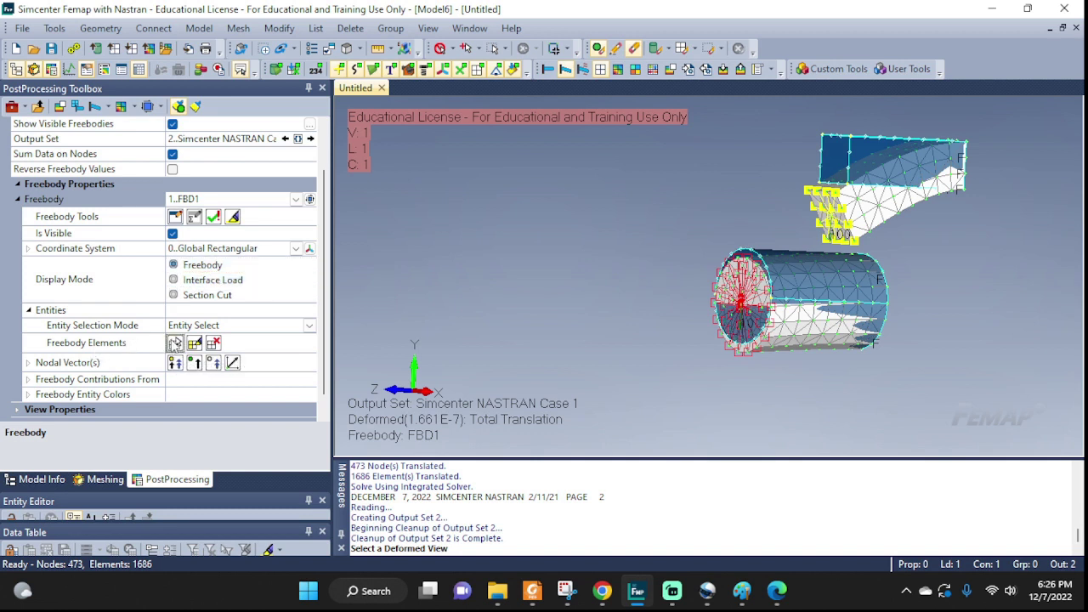
left_click(174, 343)
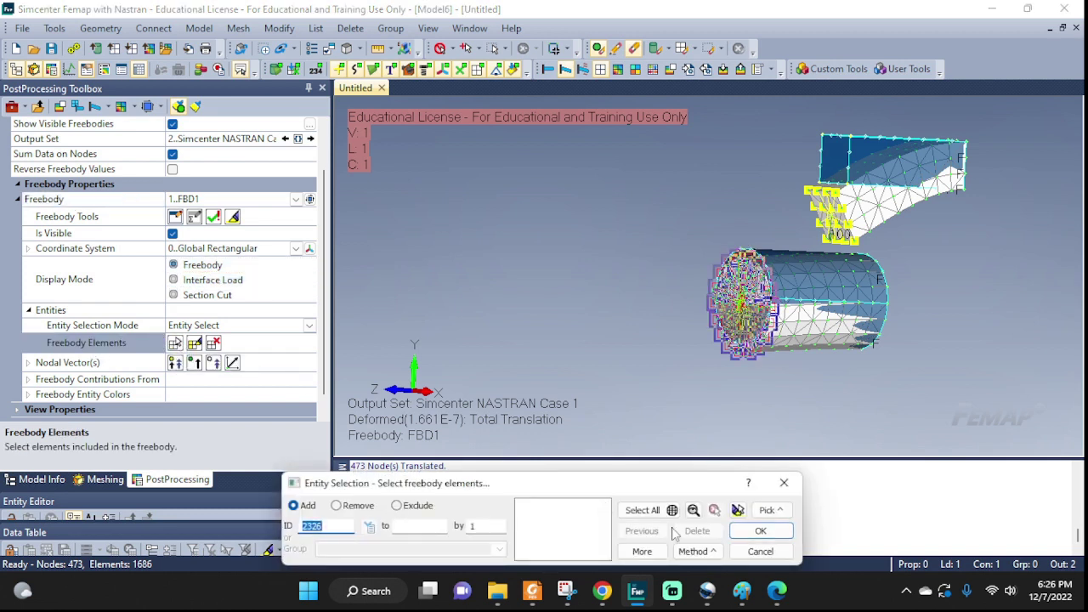
left_click(640, 510)
left_click(760, 530)
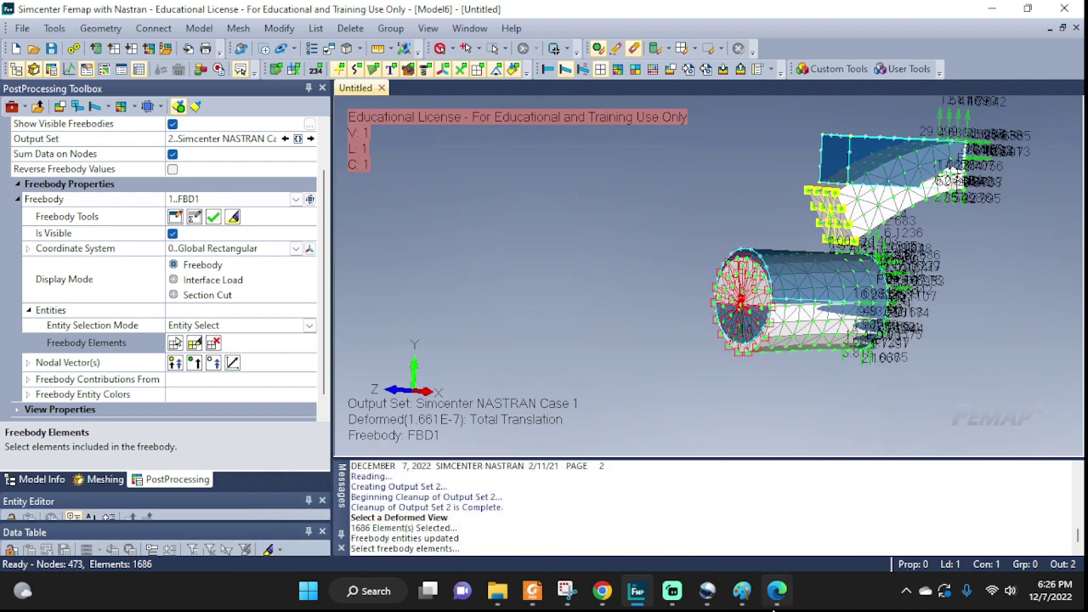
Step: Examine the freebody force vectors at the fixed ends of the cylinder and the block and at the block's loaded end
scroll(918, 305, "up", 6)
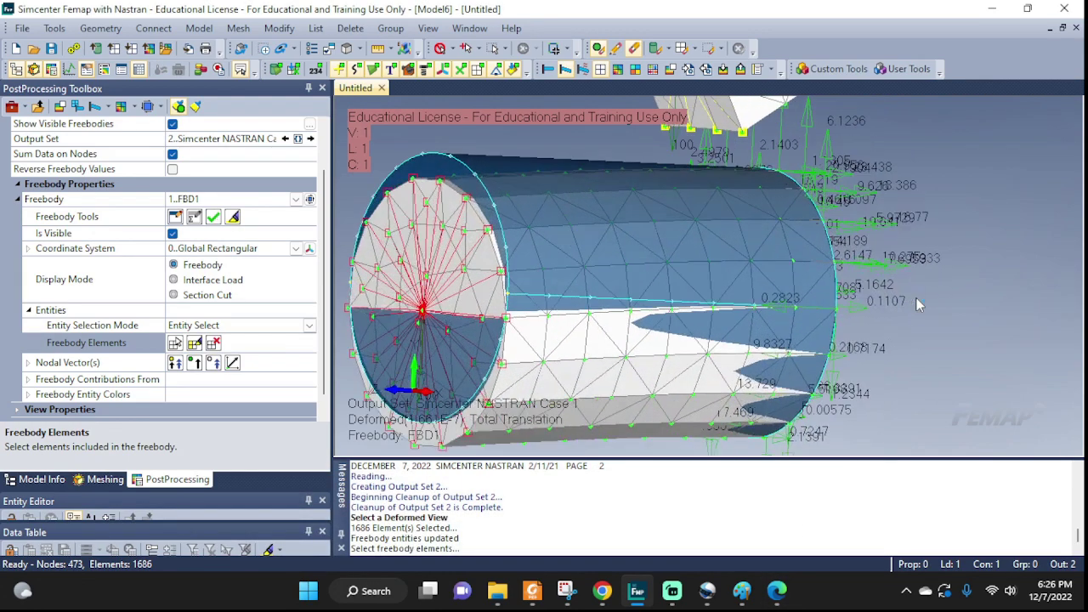
mouse_move(918, 304)
middle_mouse_down()
mouse_move(976, 301)
mouse_move(905, 305)
middle_mouse_up()
mouse_move(466, 327)
middle_mouse_down()
mouse_move(502, 325)
mouse_move(450, 340)
middle_mouse_up()
middle_click_drag(753, 332, 811, 209)
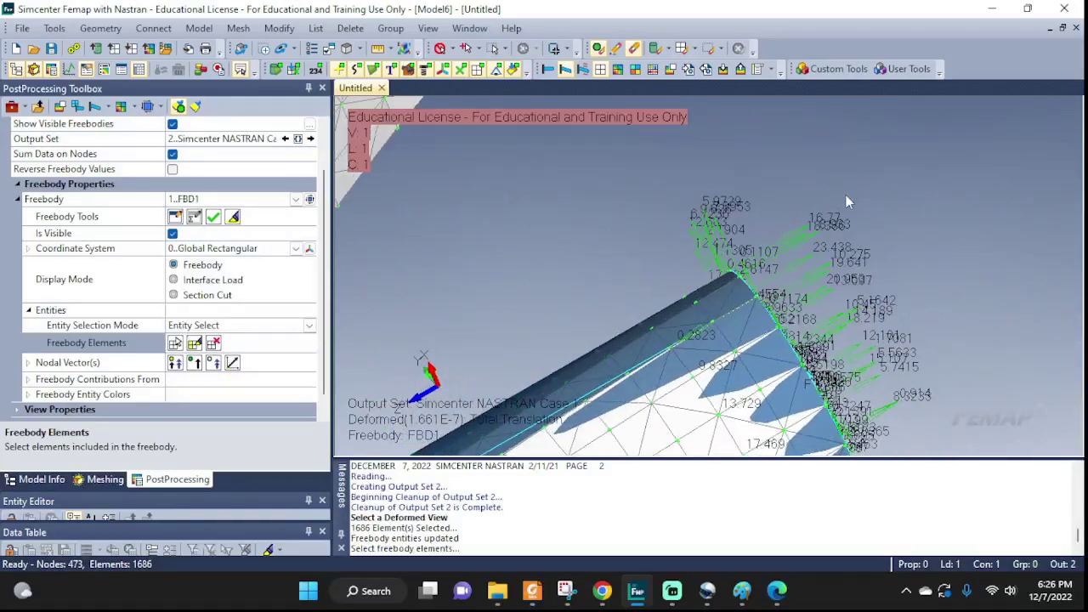
middle_click_drag(846, 207, 888, 293)
mouse_move(927, 357)
middle_mouse_down()
mouse_move(894, 367)
mouse_move(916, 375)
middle_mouse_up()
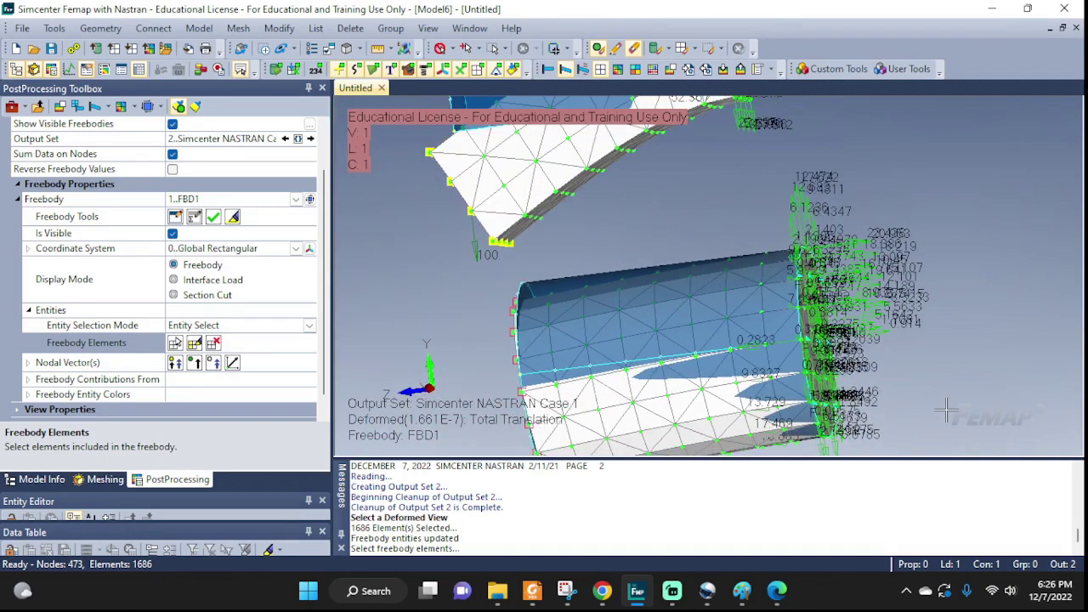
middle_click_drag(946, 411, 553, 270)
scroll(553, 270, "up", 4)
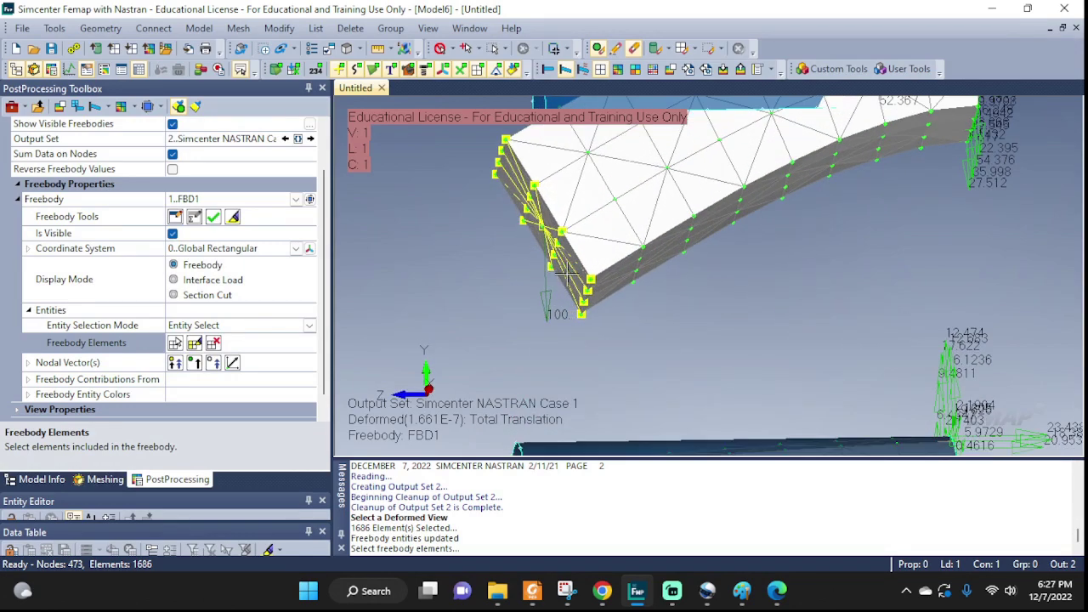
middle_click_drag(944, 201, 786, 188)
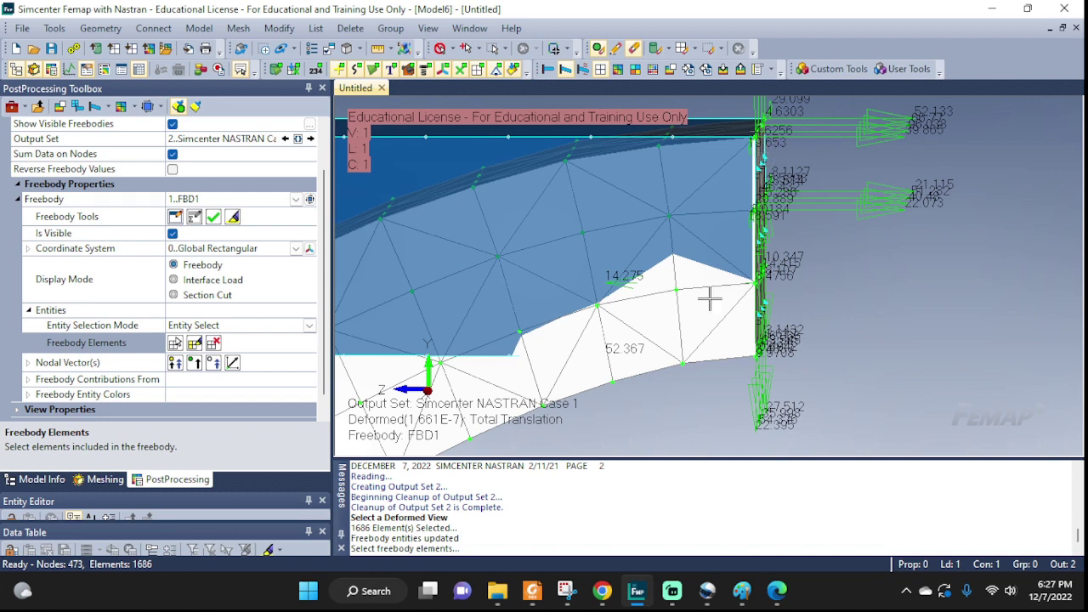
middle_click_drag(741, 301, 678, 282)
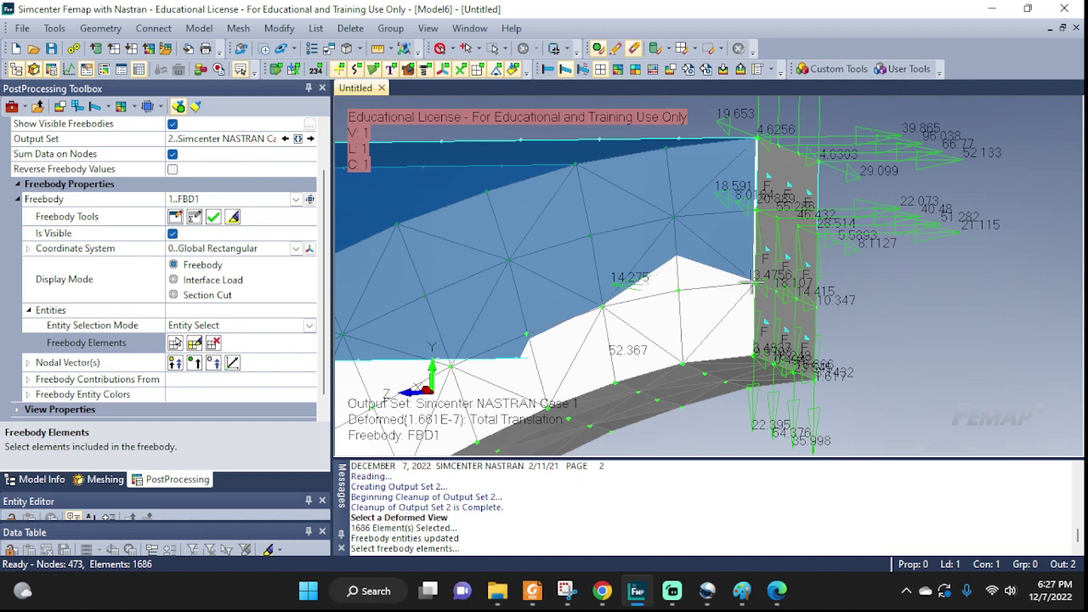
middle_click_drag(568, 264, 823, 278)
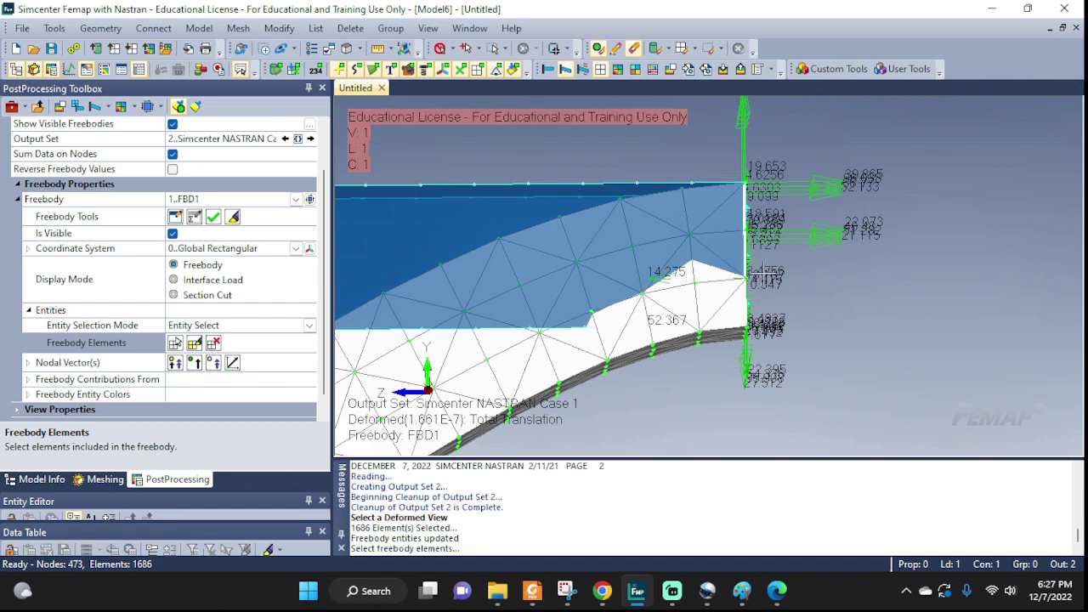
middle_click_drag(816, 276, 739, 282)
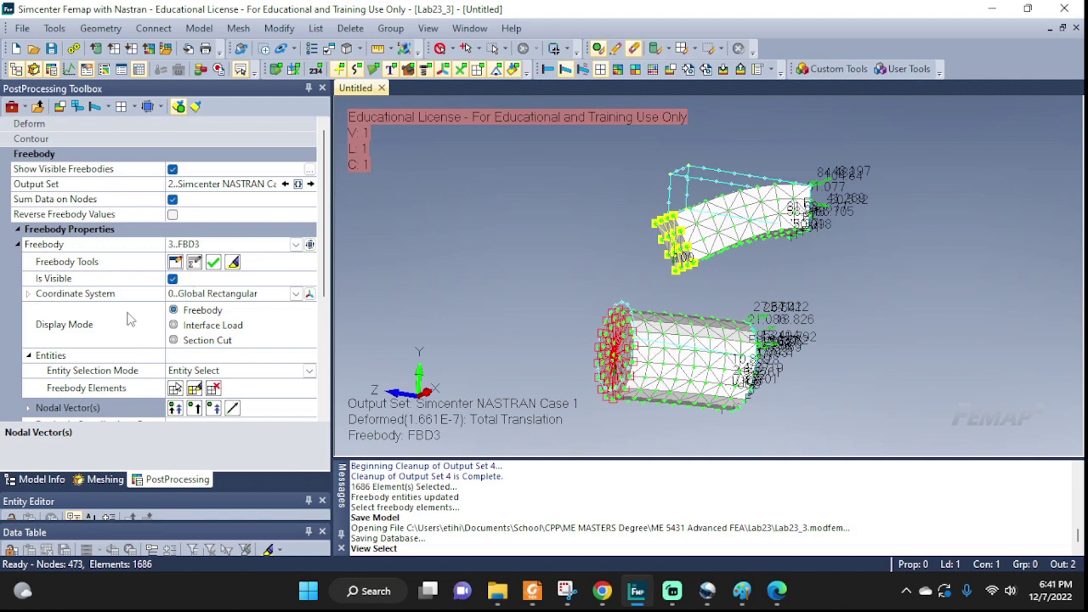
Step: Hide the FBD3 freebody, return to the model tree and widen the model view
left_click(172, 279)
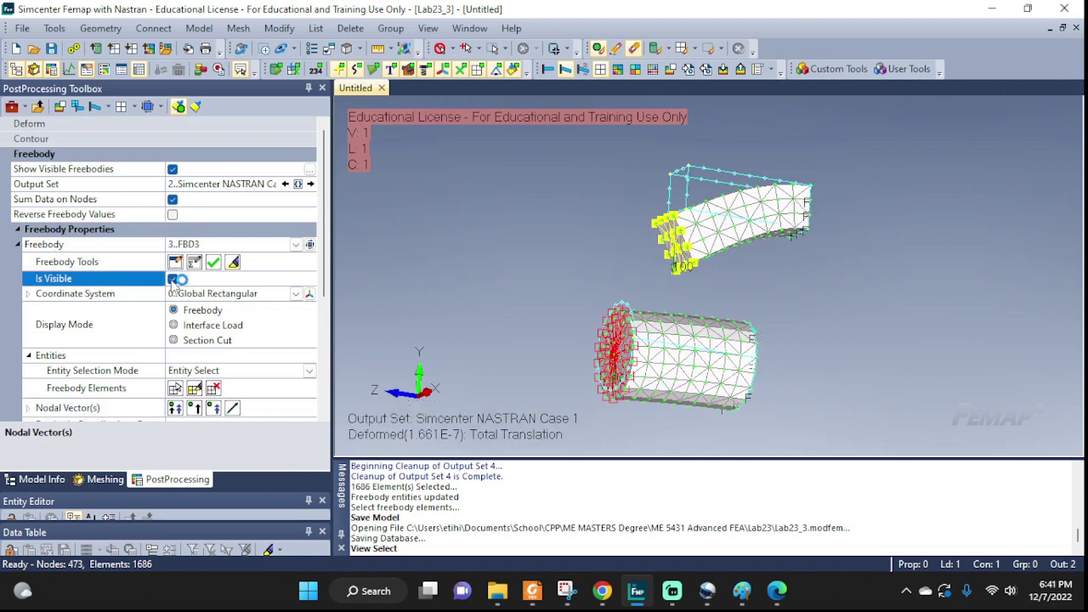
left_click(173, 279)
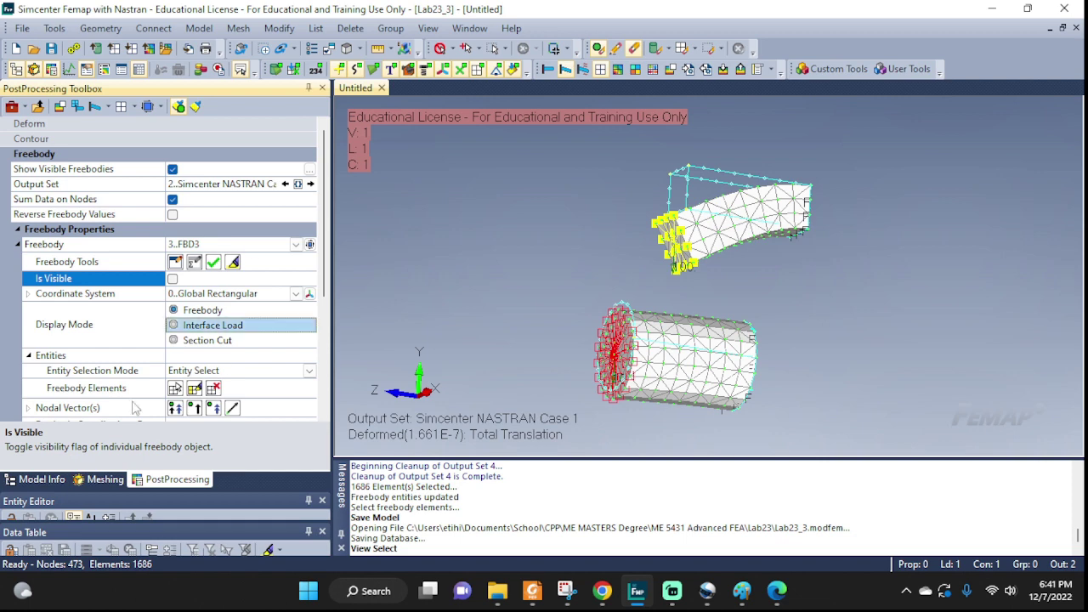
left_click(40, 480)
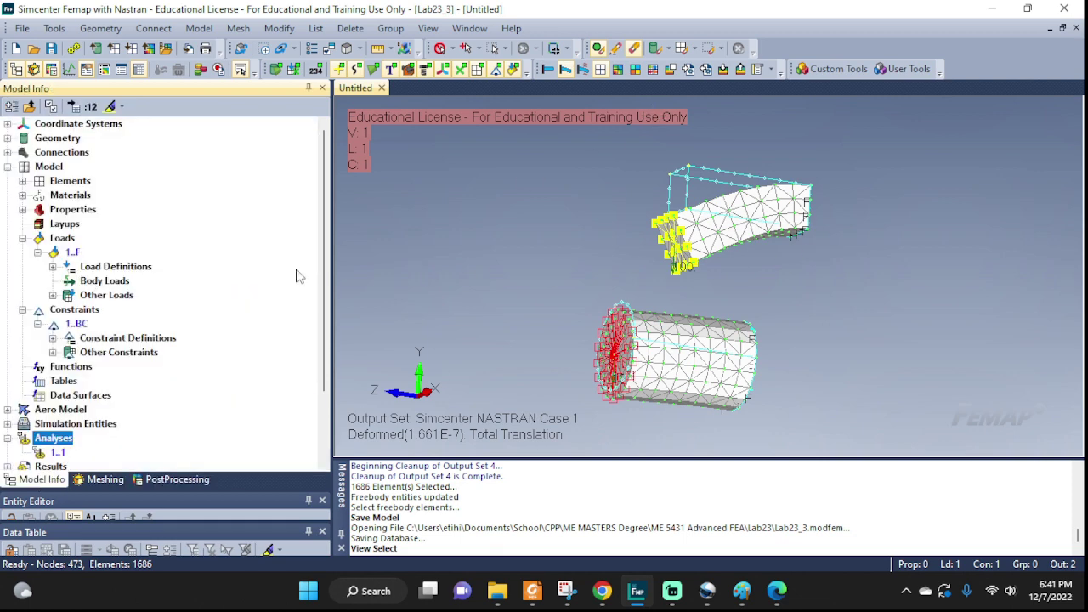
left_click_drag(332, 273, 203, 274)
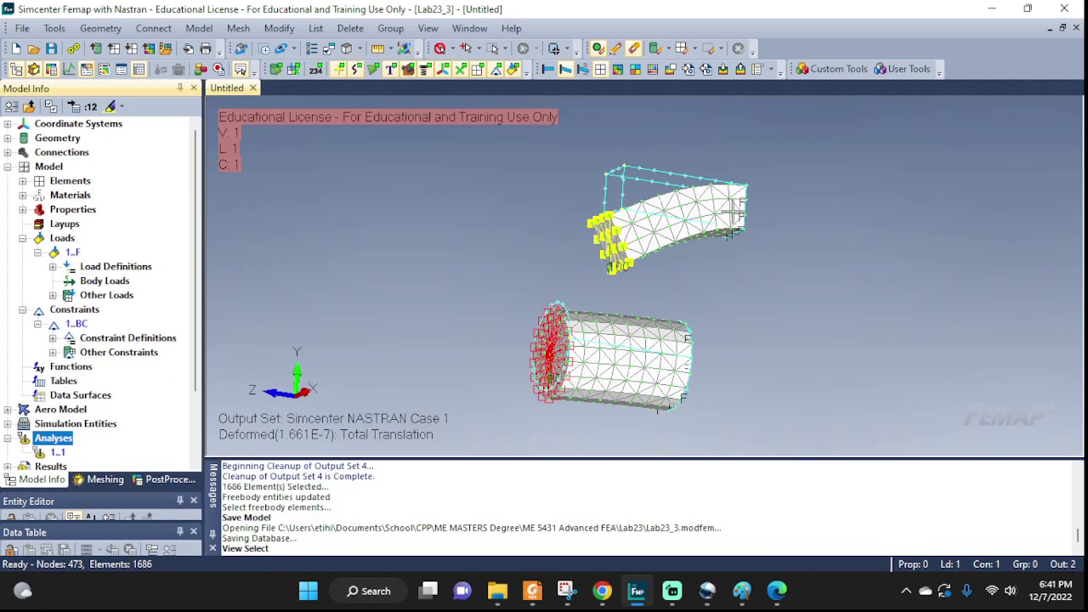
Step: Display the results with contour style Arrow, using 51..Total Constraint Force as the contour vector
left_click(428, 28)
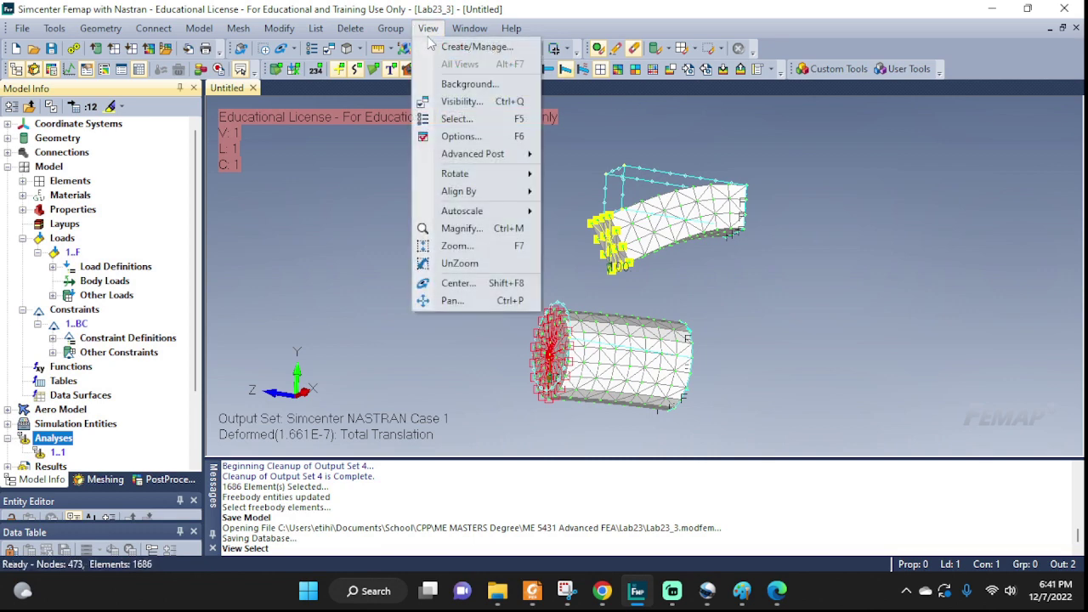
left_click(456, 119)
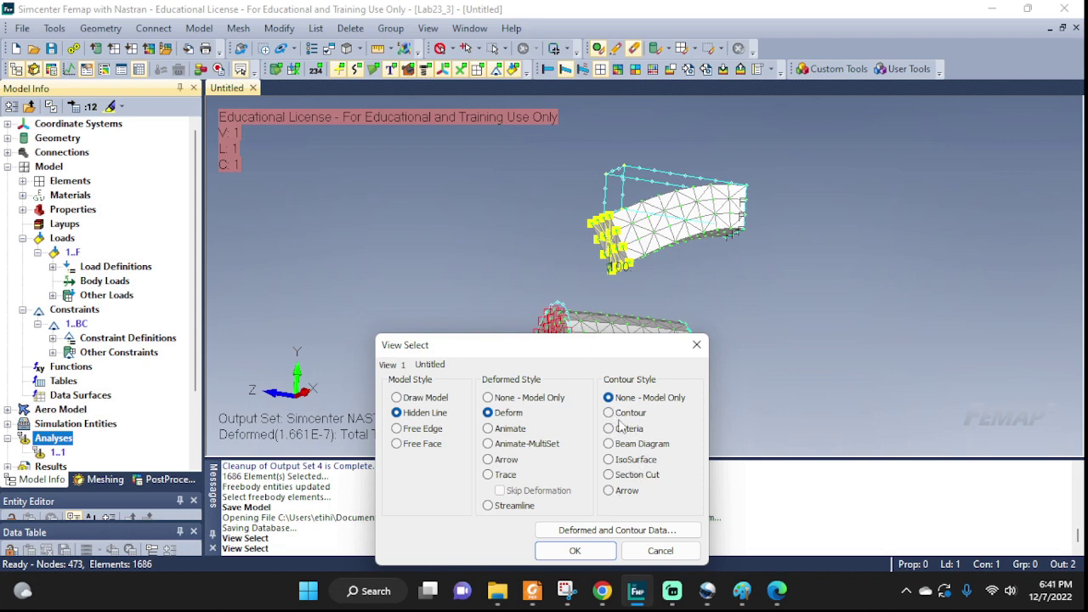
left_click(614, 493)
left_click(625, 530)
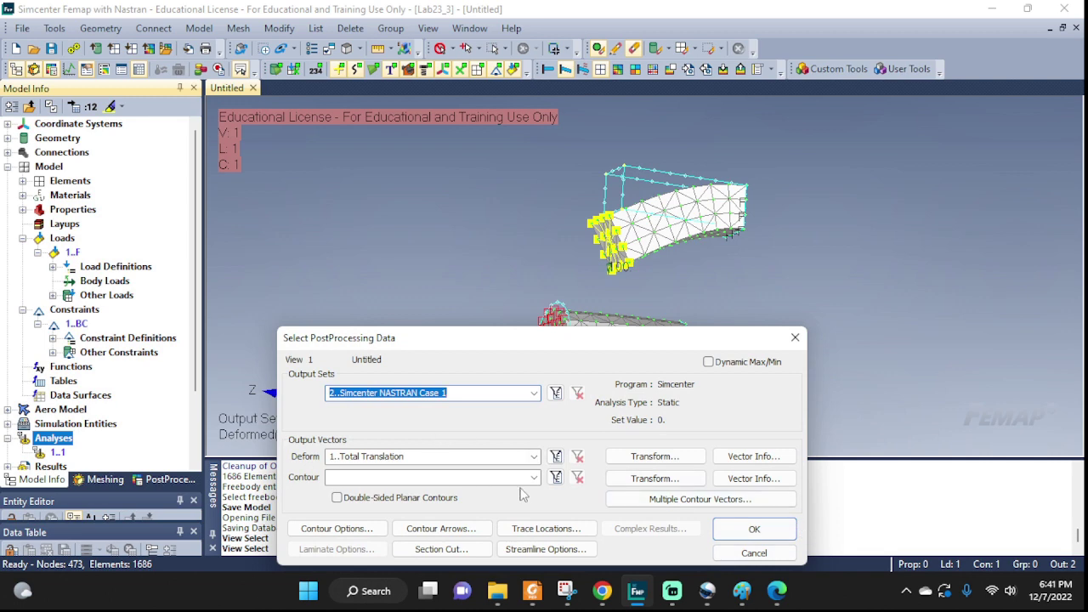
left_click(534, 478)
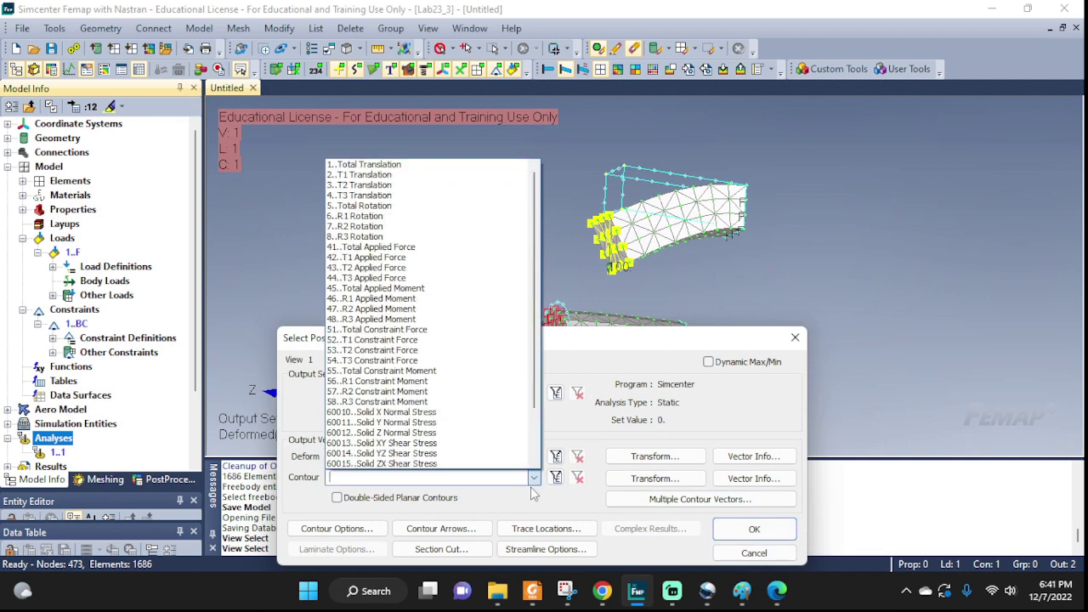
left_click(383, 370)
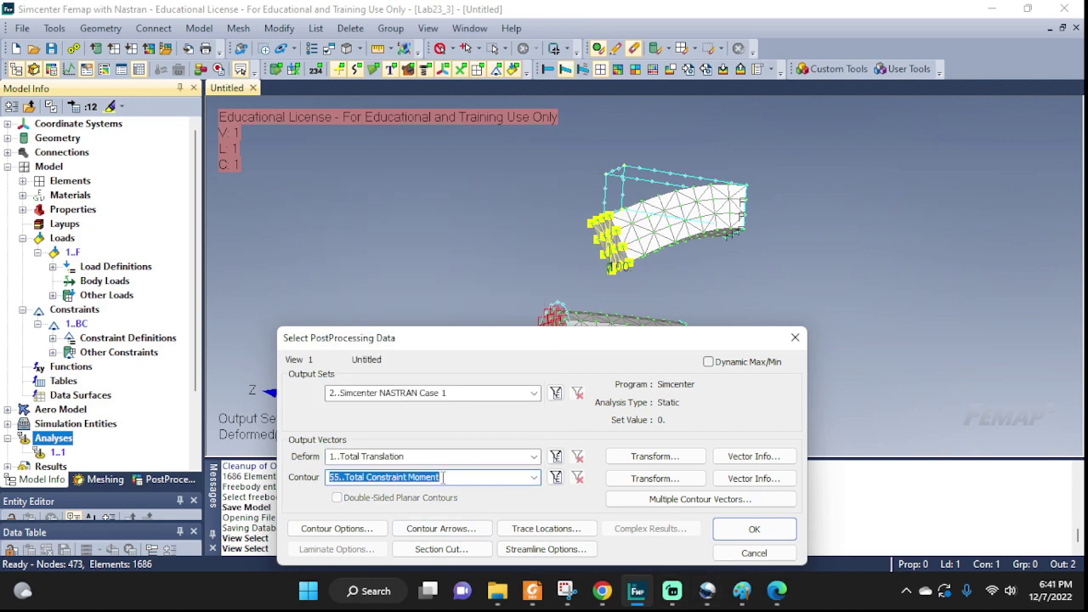
left_click(535, 479)
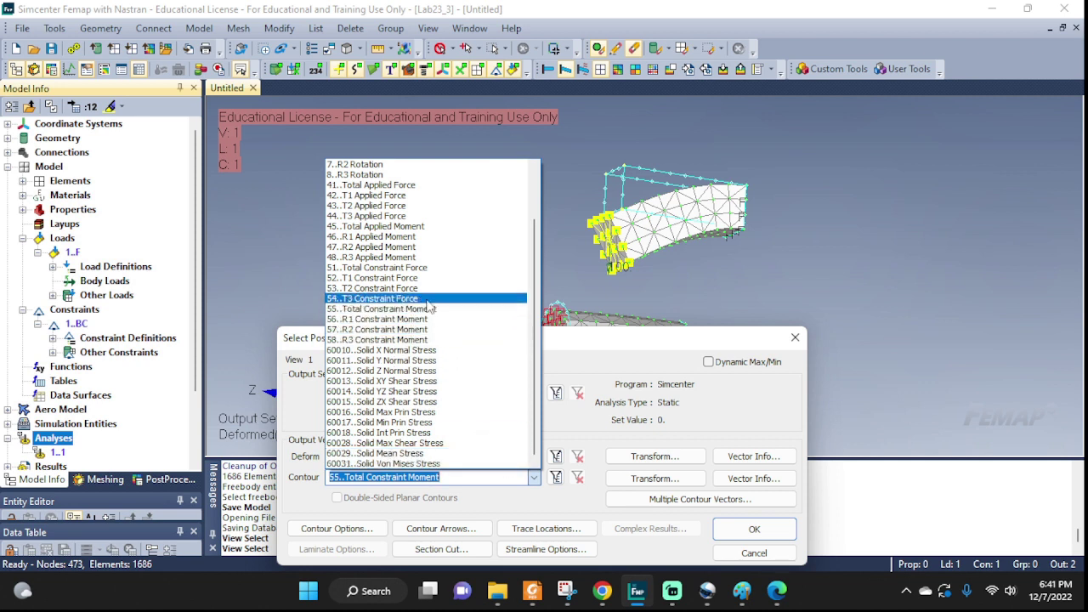
left_click(402, 268)
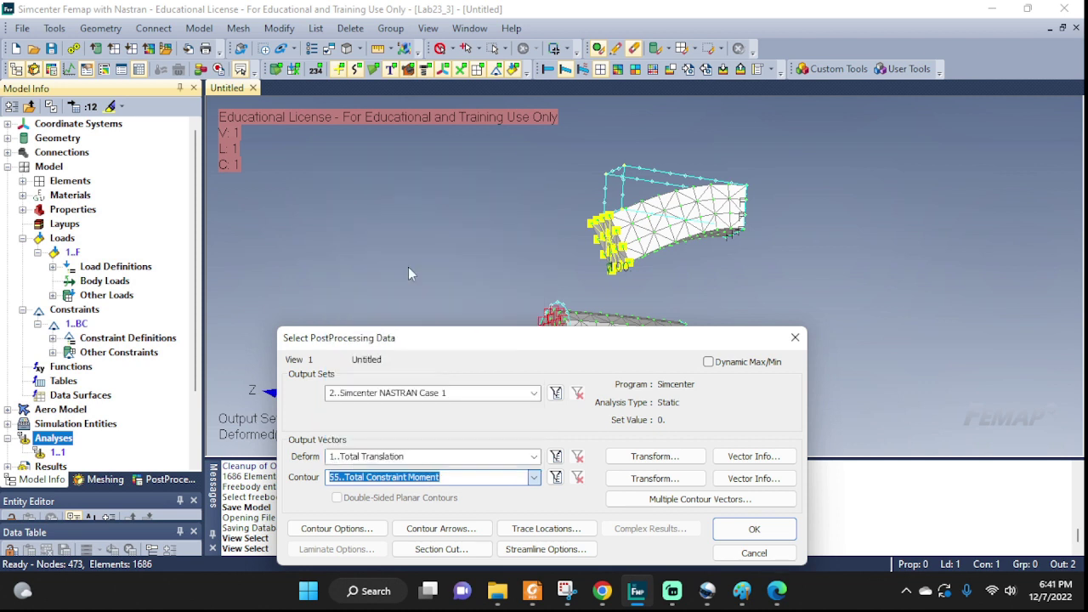
left_click(754, 529)
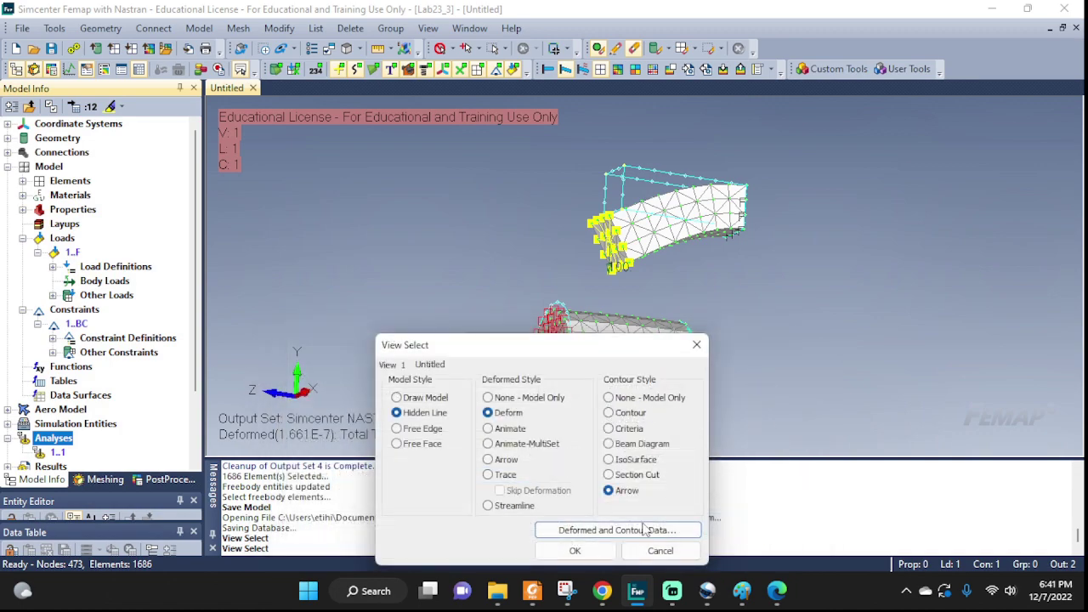
left_click(604, 548)
Step: Examine the constraint force arrows at the fixed ends of the block and the cylinder
scroll(757, 195, "up", 5)
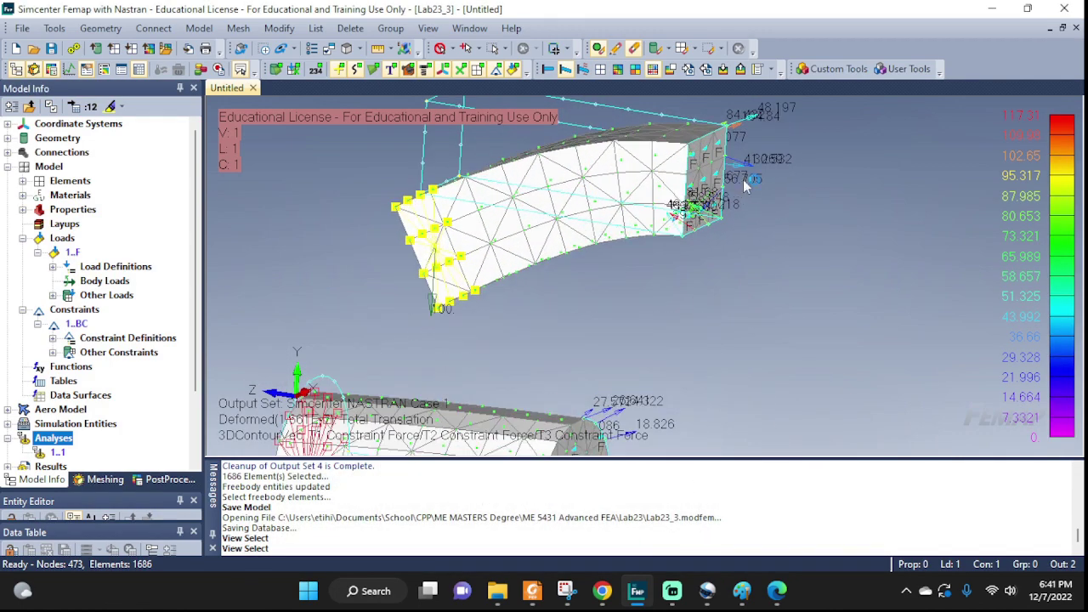
middle_click_drag(705, 128, 711, 272)
scroll(714, 207, "up", 4)
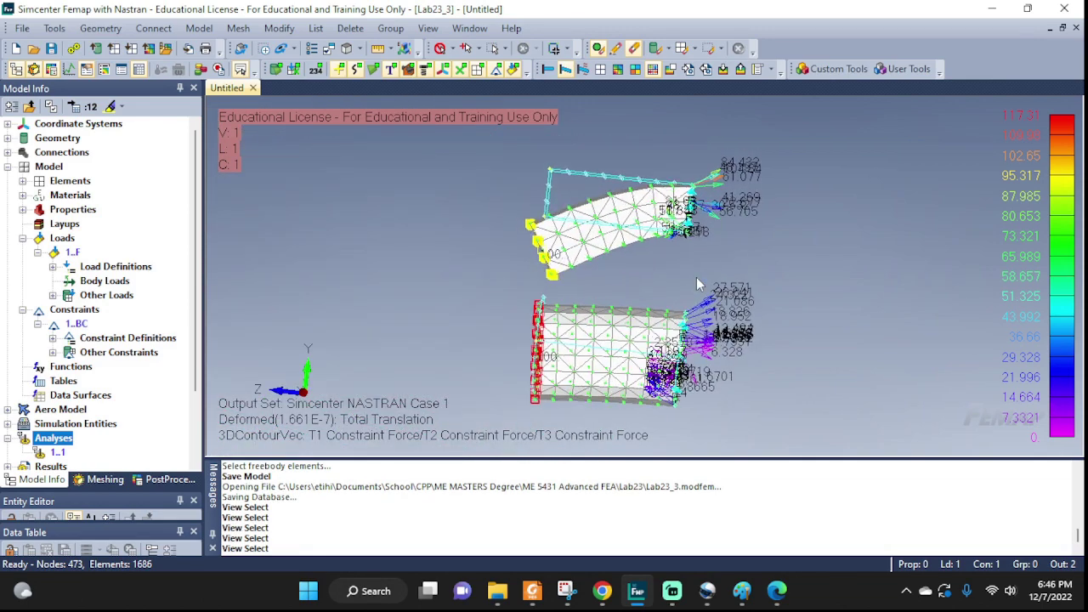
middle_click_drag(696, 277, 557, 227)
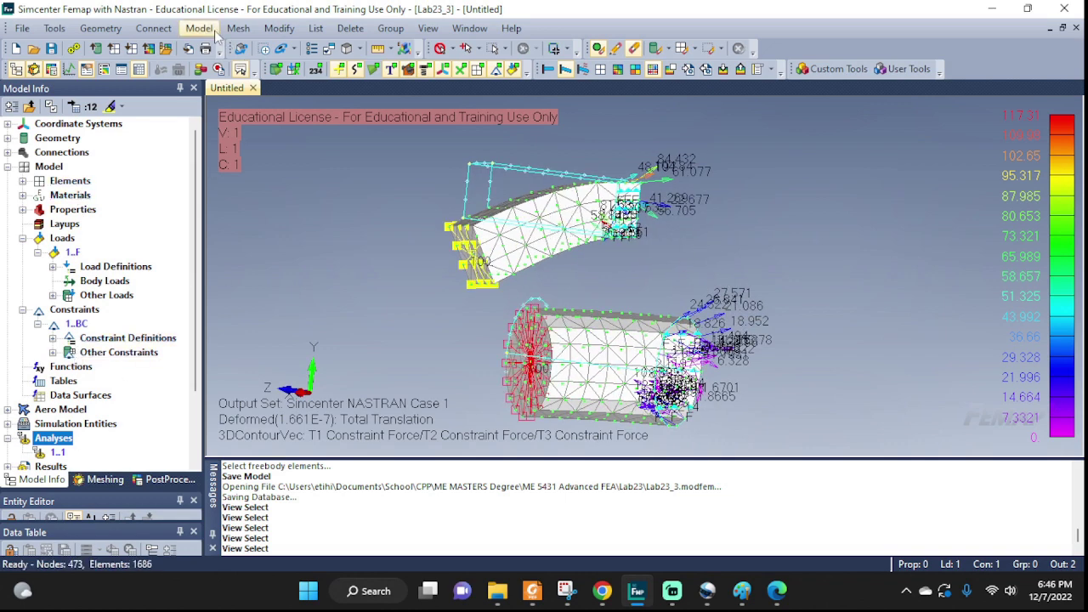
Step: Open the NASTRAN output requests under the master requests of analysis set 1
left_click(204, 29)
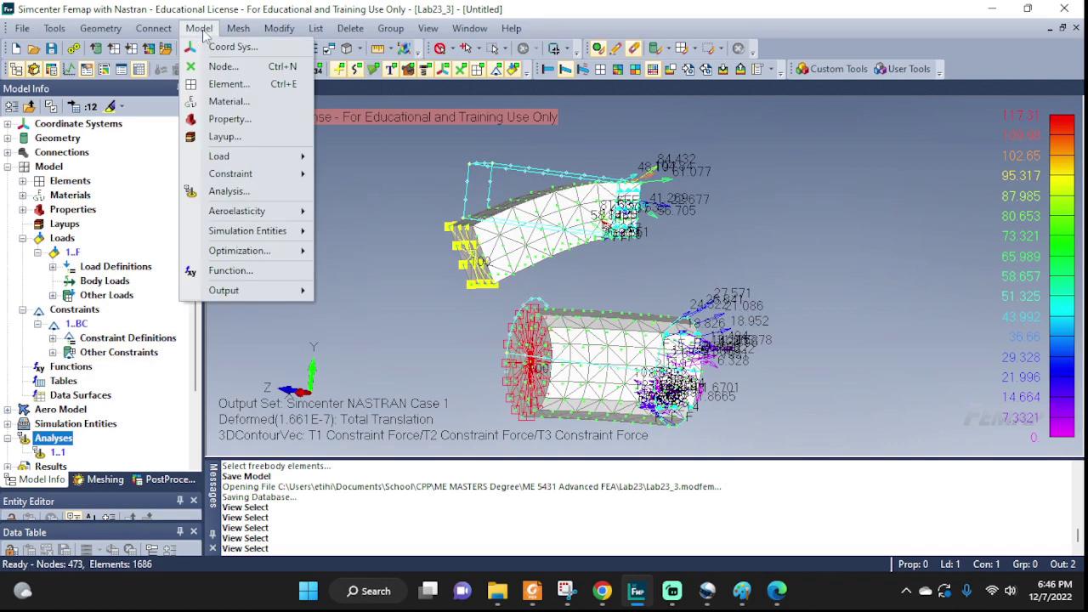
left_click(227, 192)
left_click(386, 141)
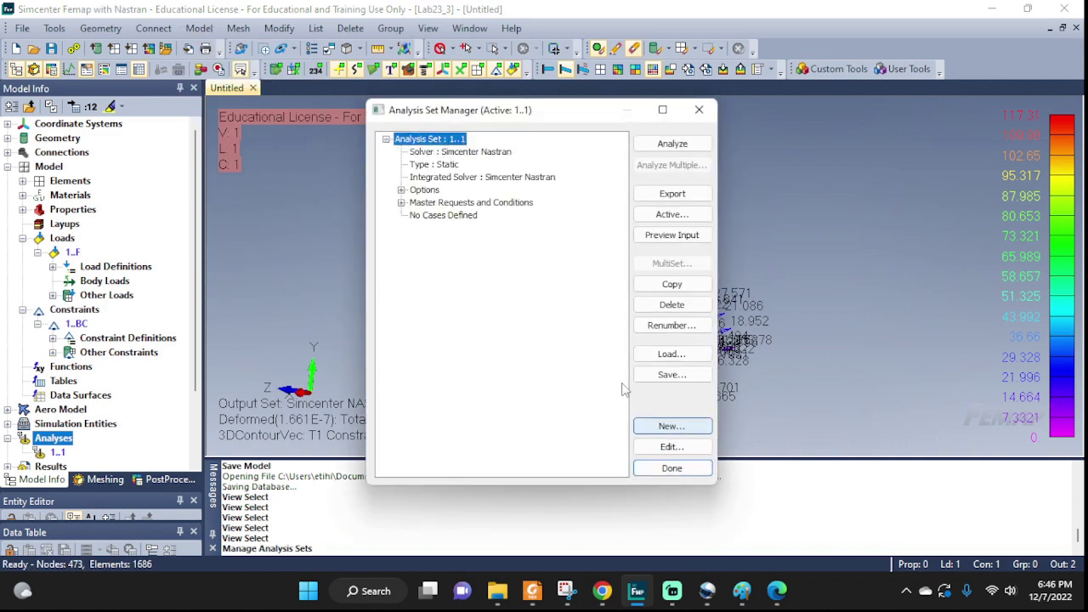
left_click(401, 204)
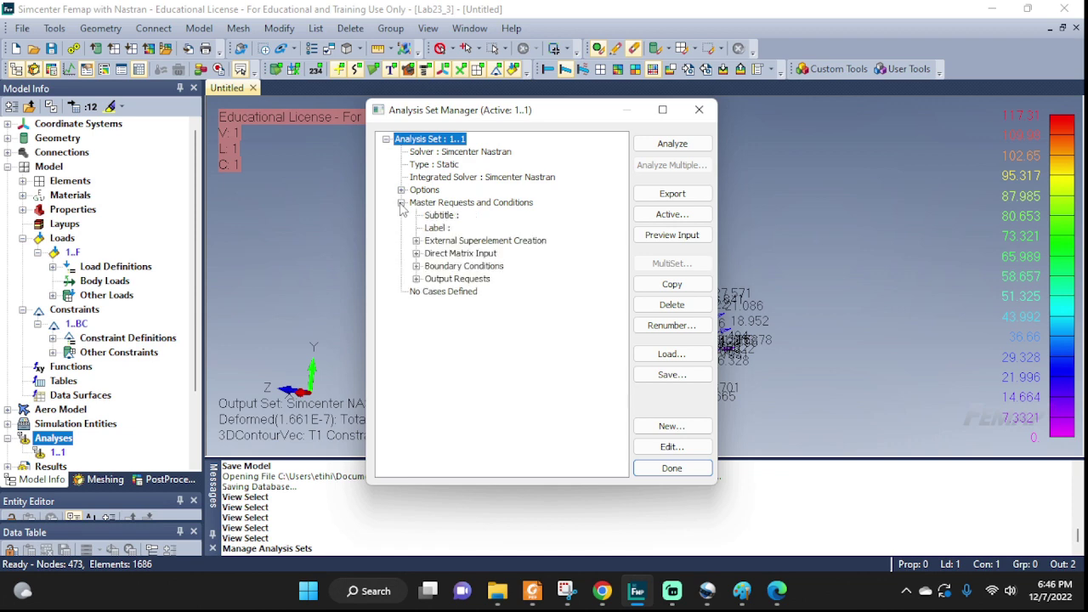
left_click(416, 279)
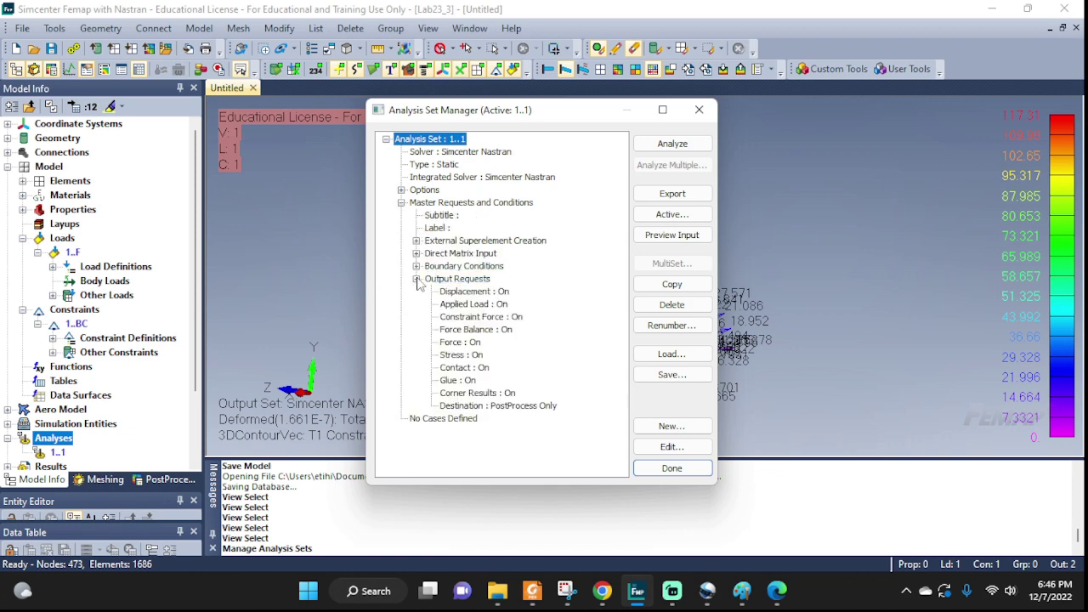
double_click(463, 330)
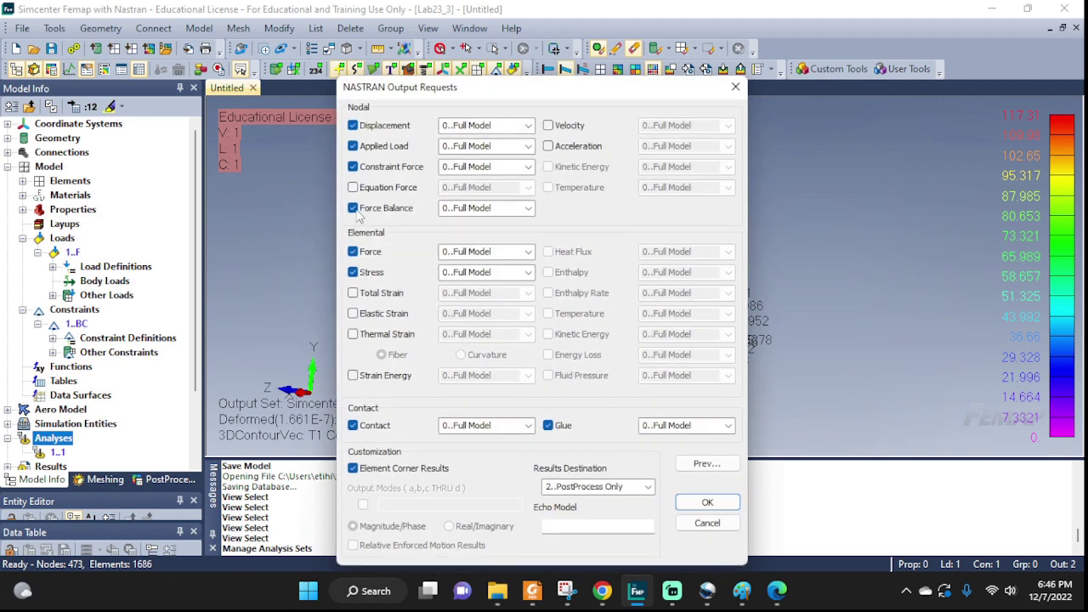
Step: Toggle the Force Balance, Constraint Force, Applied Load and Equation Force requests back and forth, cancel the dialog and close the analysis set manager
left_click(353, 208)
left_click(353, 208)
left_click(370, 168)
left_click(371, 170)
left_click(368, 148)
left_click(368, 148)
left_click(373, 189)
left_click(372, 190)
left_click(706, 522)
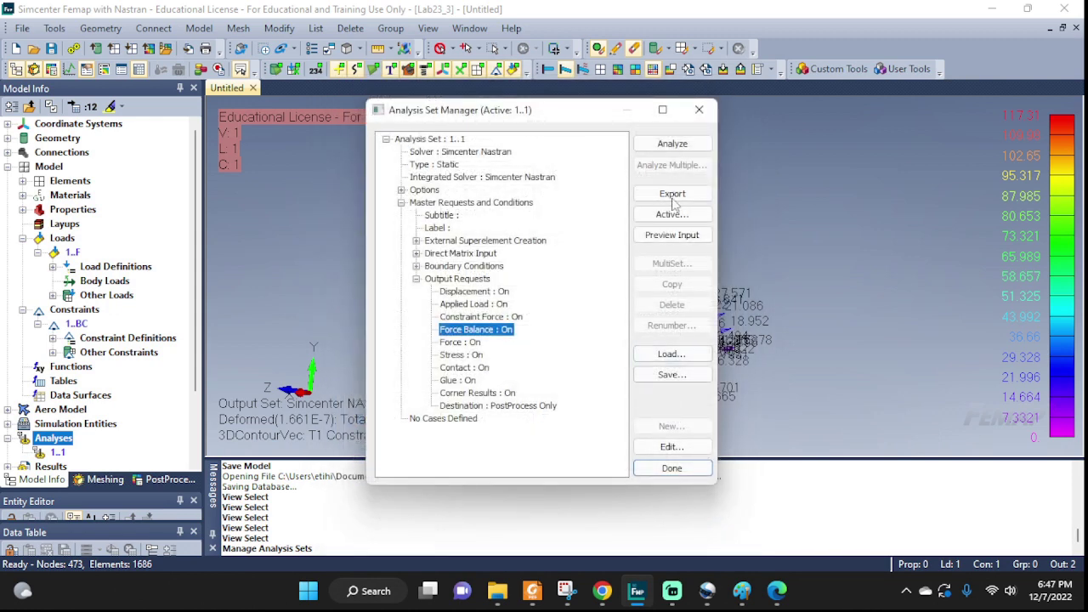
left_click(699, 109)
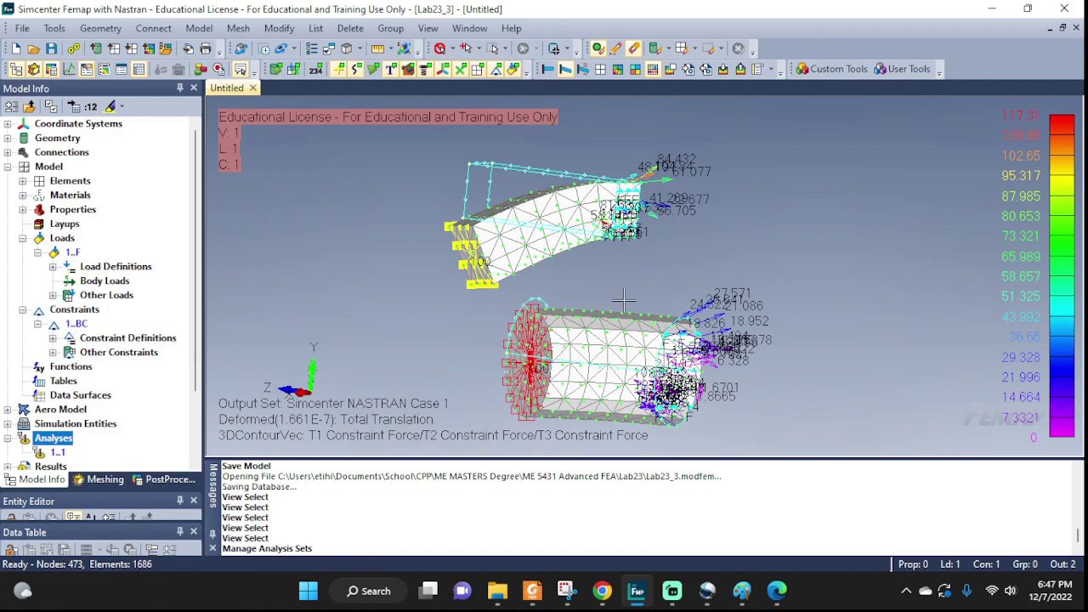
Step: Display the deformed block and cylinder with contour style Contour, using 60031..Solid Von Mises Stress as the contour vector
middle_click_drag(636, 295, 612, 131)
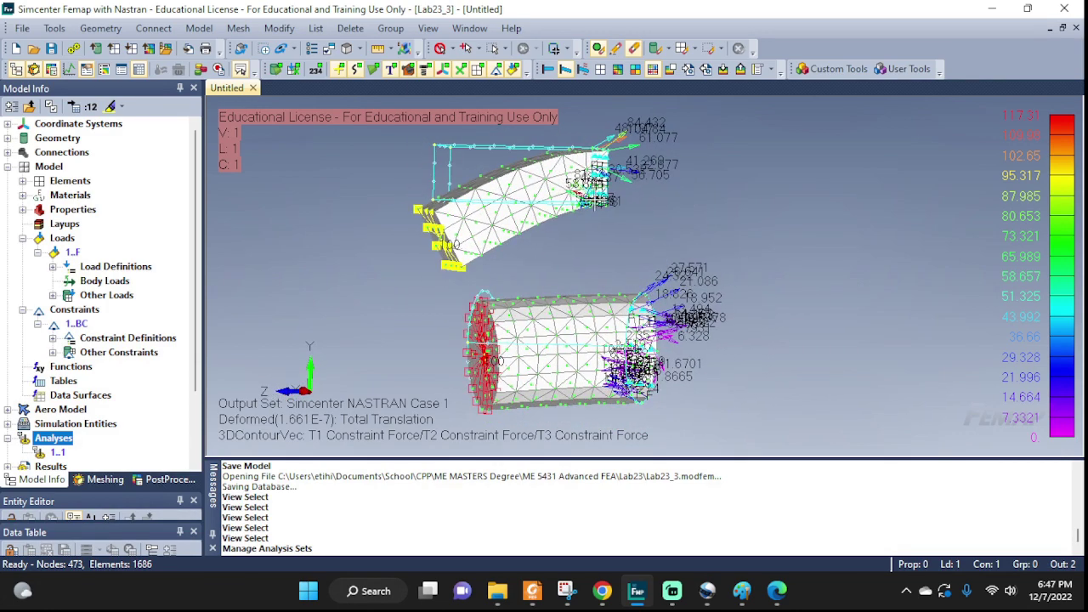
scroll(614, 158, "up", 5)
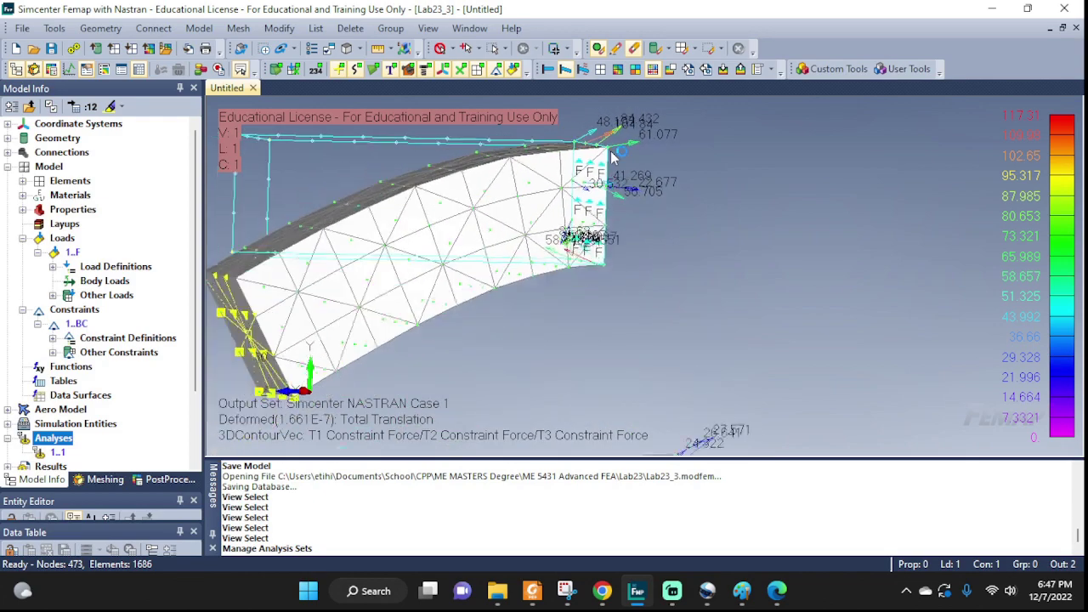
scroll(614, 158, "down", 3)
left_click(428, 28)
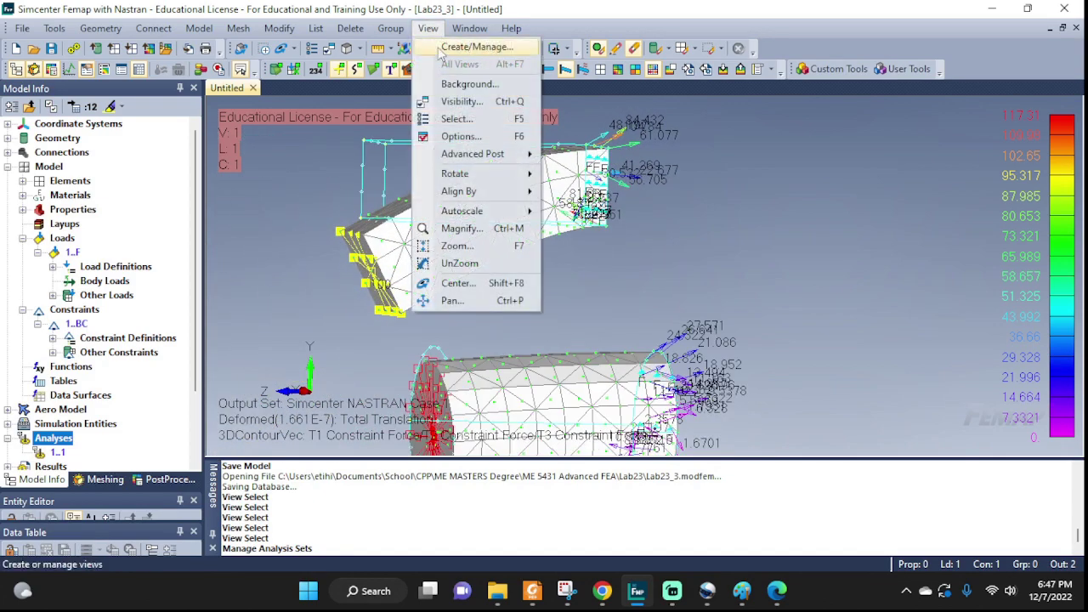
left_click(453, 118)
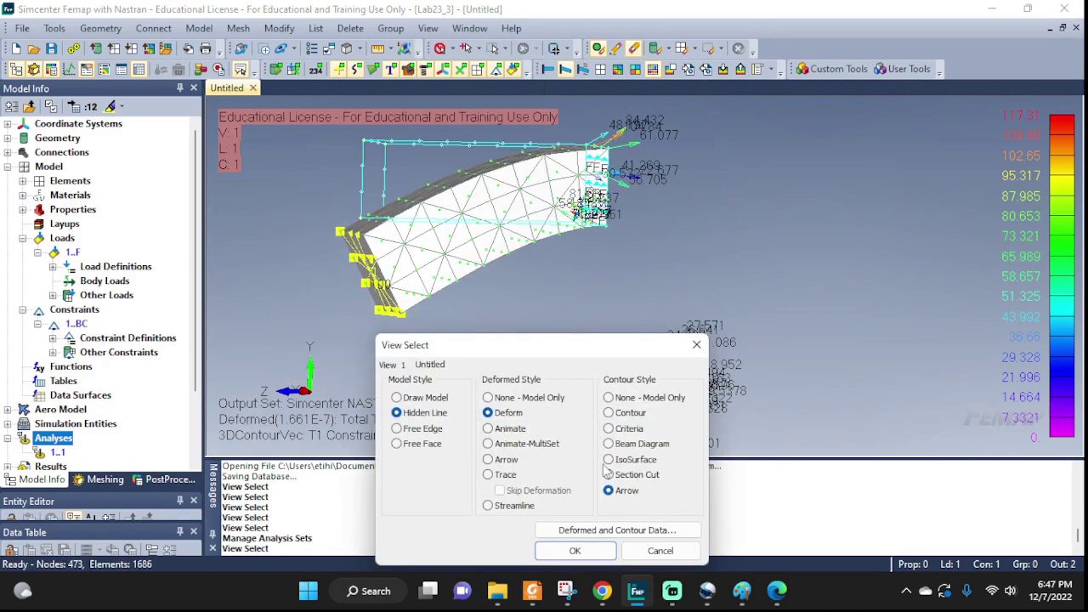
left_click(616, 530)
left_click(534, 477)
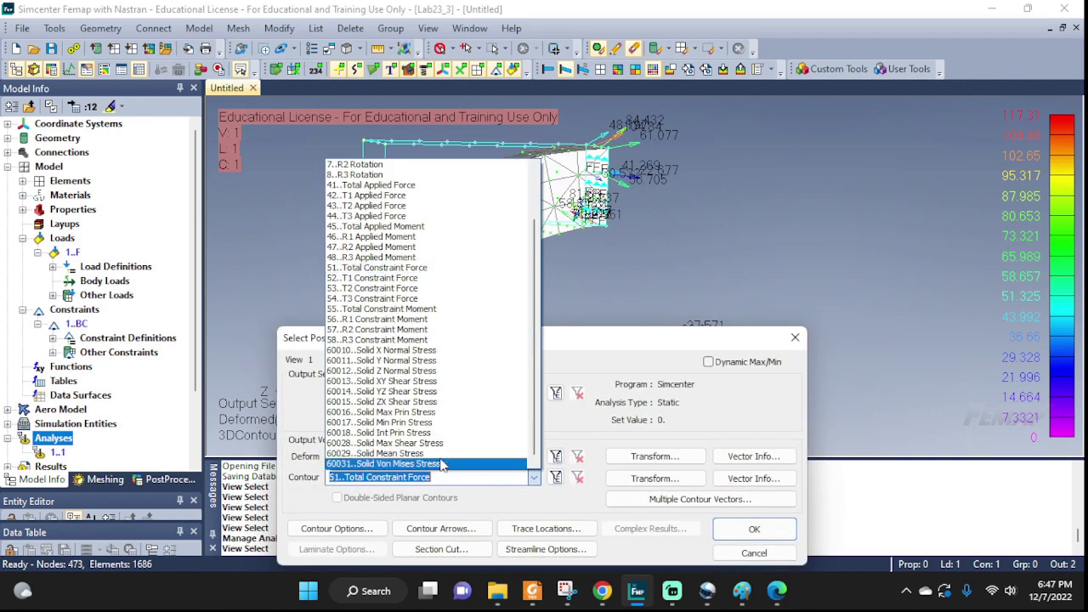
left_click(401, 464)
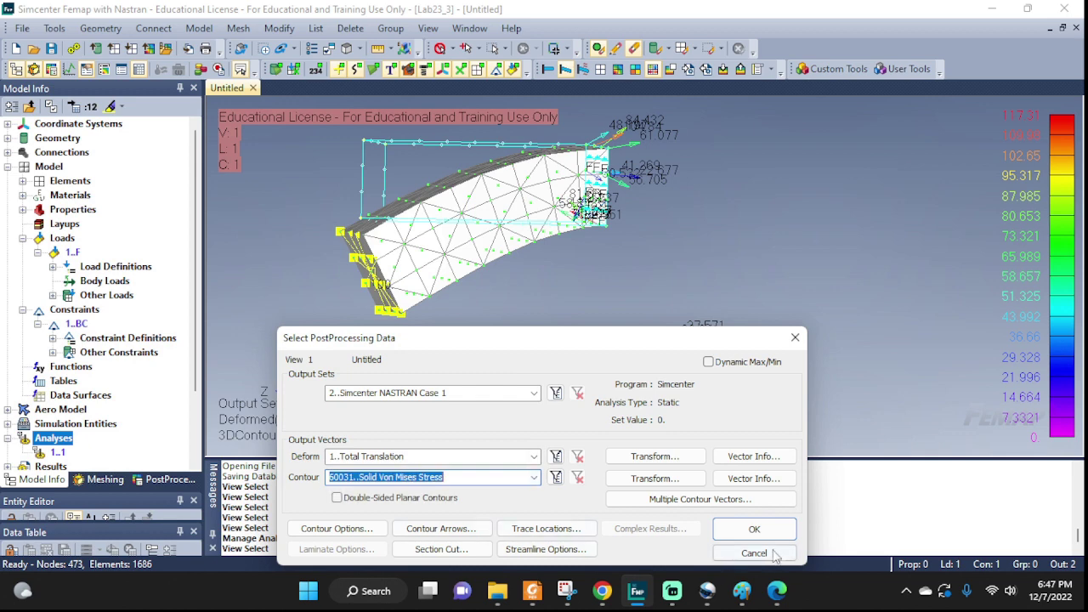
left_click(751, 532)
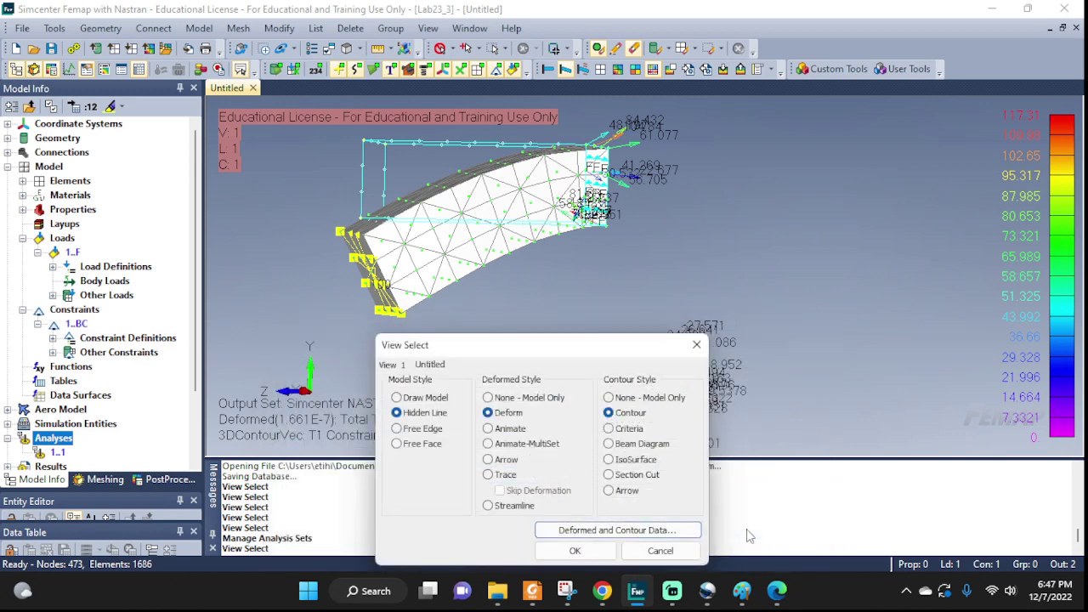
left_click(574, 549)
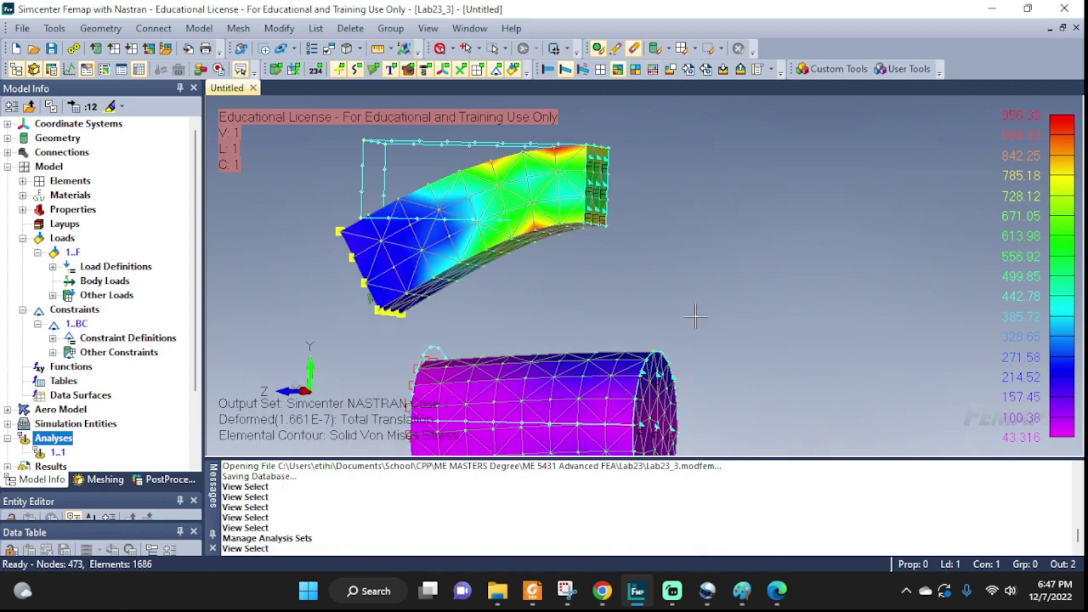